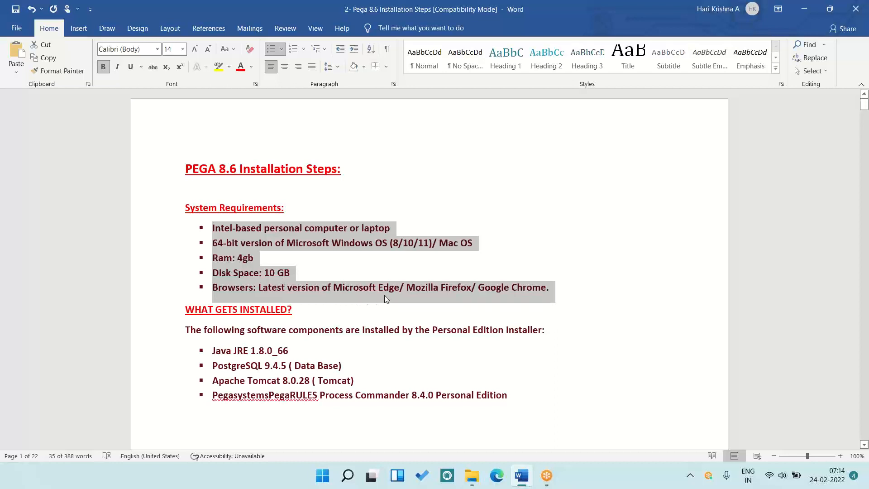
Step: Review the installed components list and the Step1 download and Step2 extraction instructions in the Pega 8.6 installation notes
click(320, 318)
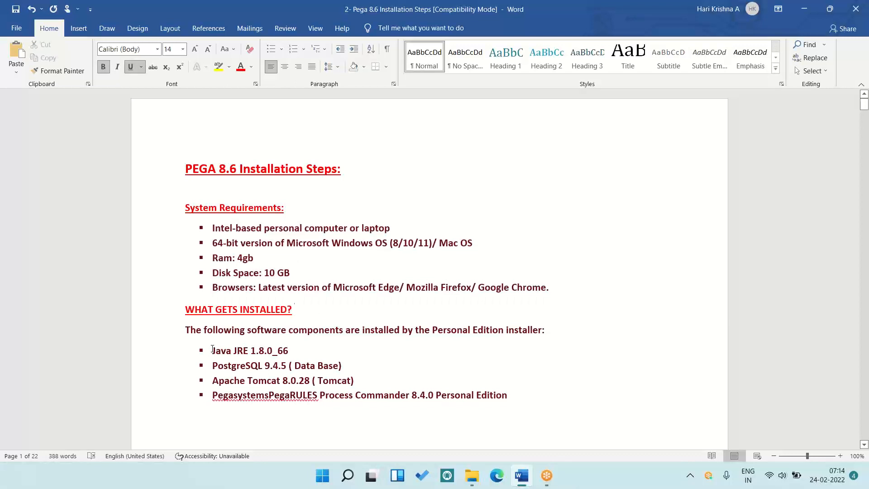
drag(213, 349, 555, 394)
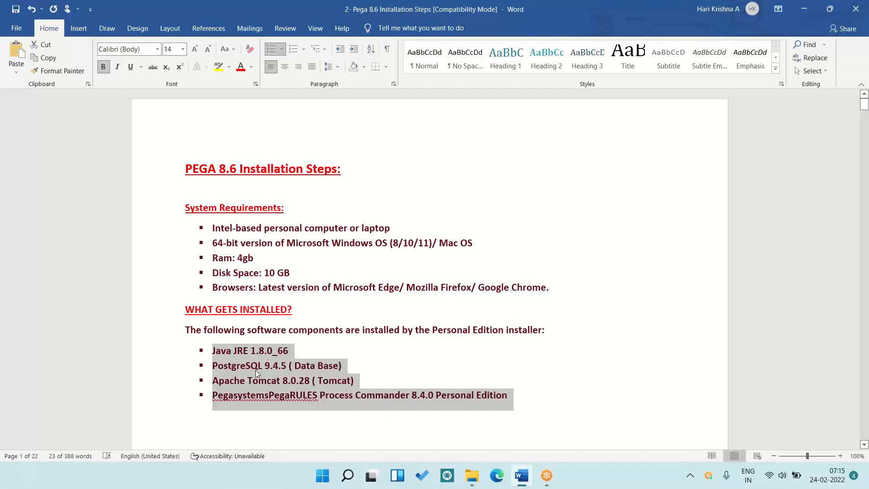
click(338, 400)
scroll(339, 401, down, 4)
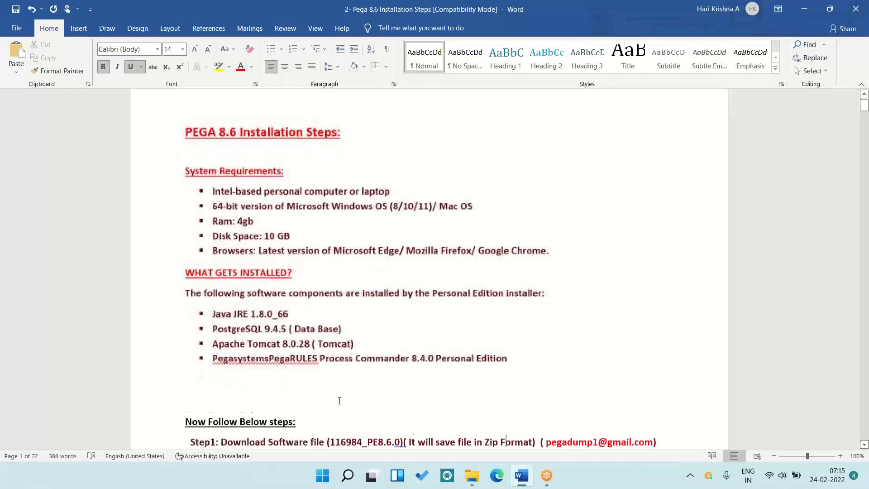
scroll(340, 401, down, 5)
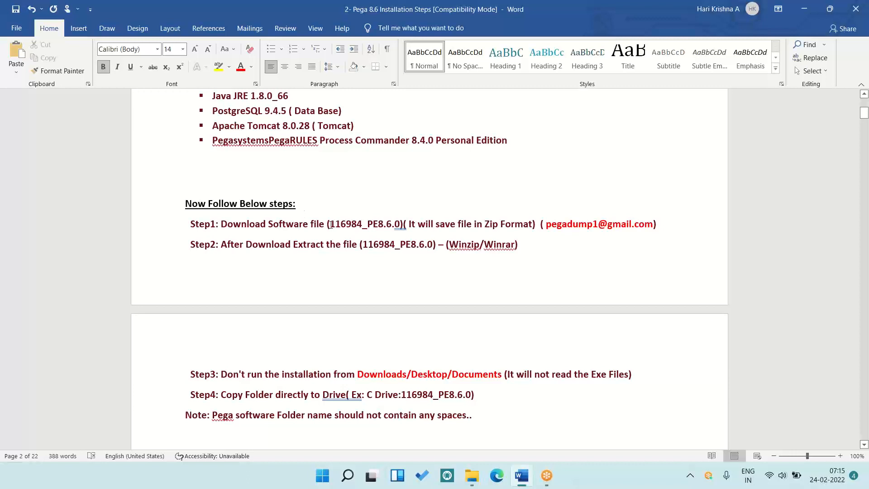
drag(331, 224, 400, 224)
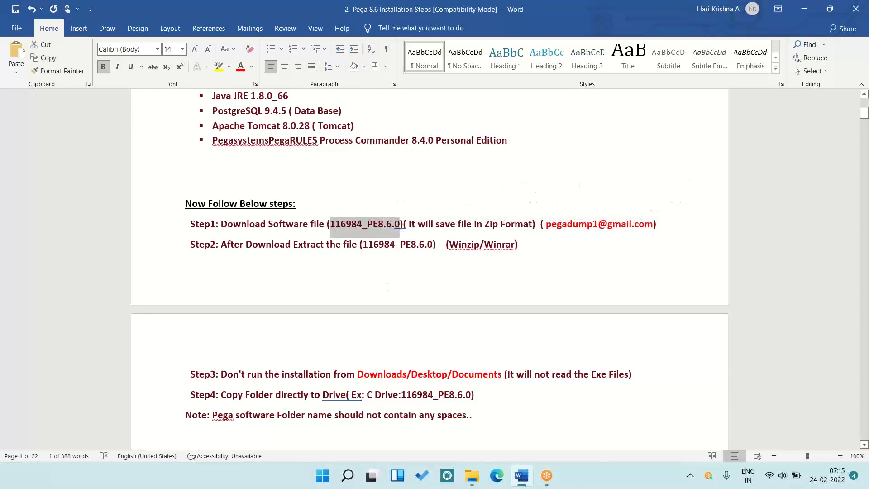
click(199, 246)
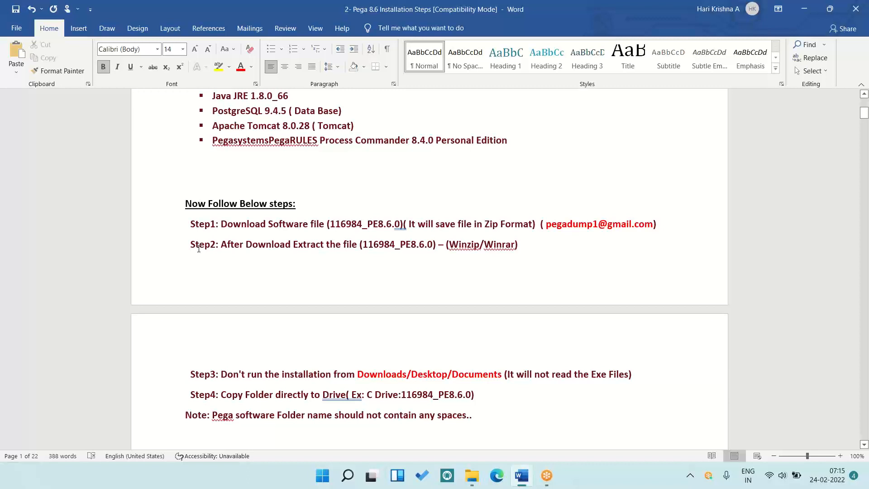
double_click(270, 247)
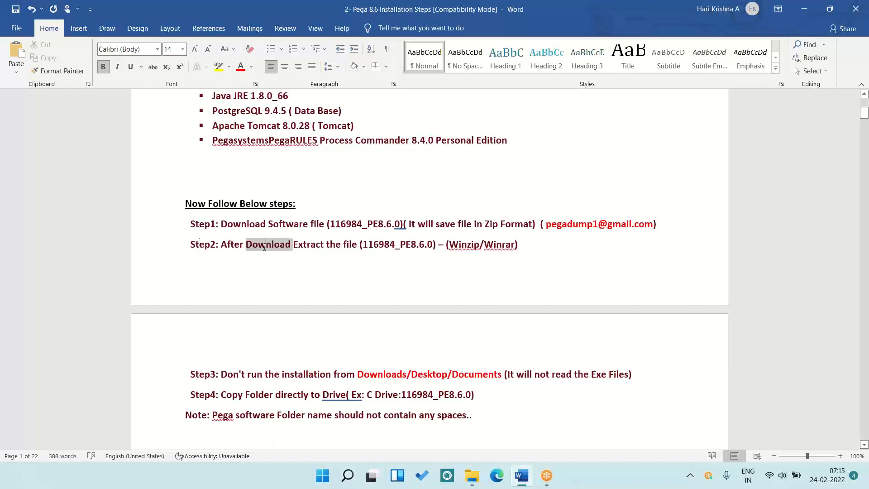
click(268, 246)
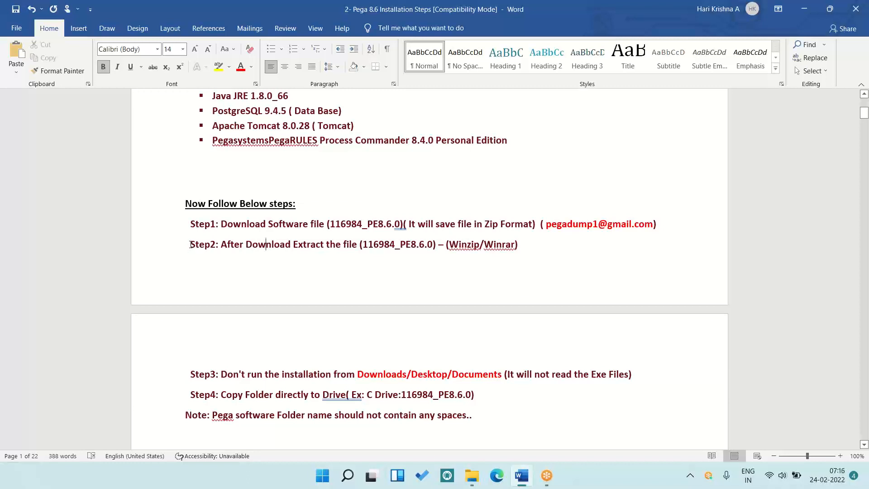
drag(191, 245, 514, 259)
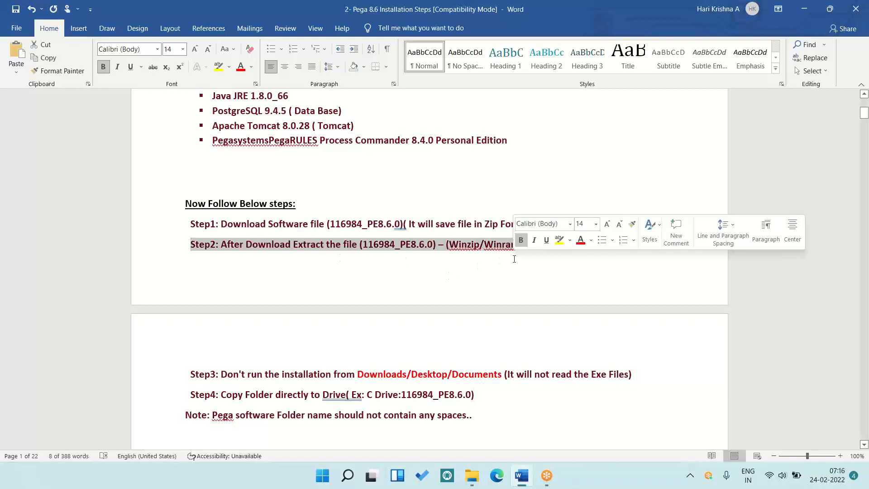
click(396, 283)
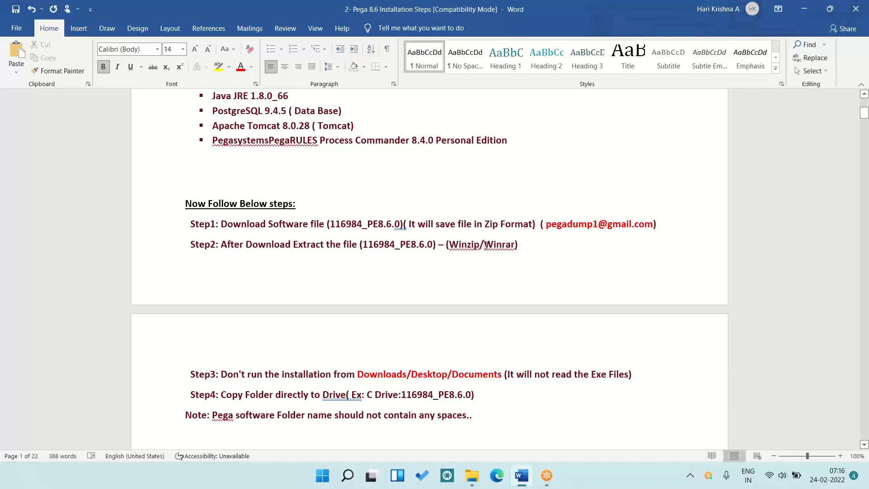
Step: Remove the Winzip option from Step2 so that the extraction tool reads "(Winrar)", and highlight the word Winrar
key(BackSpace)
key(BackSpace)
key(BackSpace)
key(BackSpace)
key(BackSpace)
key(BackSpace)
key(BackSpace)
key(BackSpace)
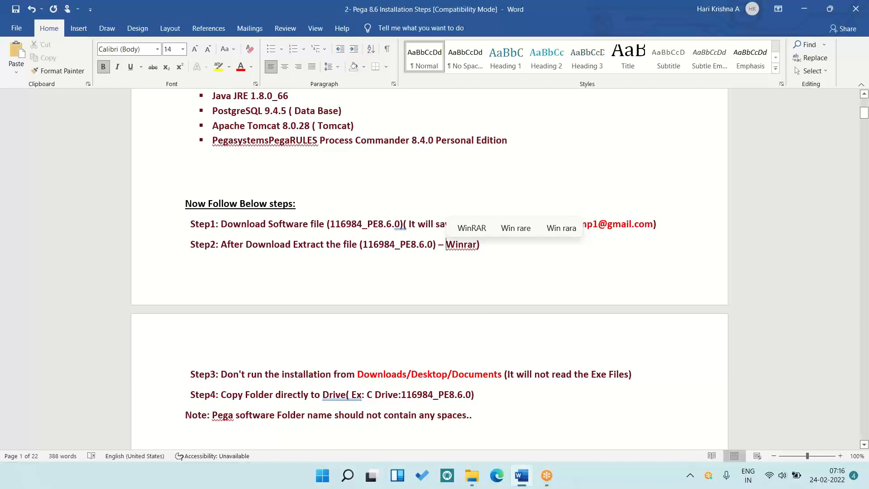
text(()
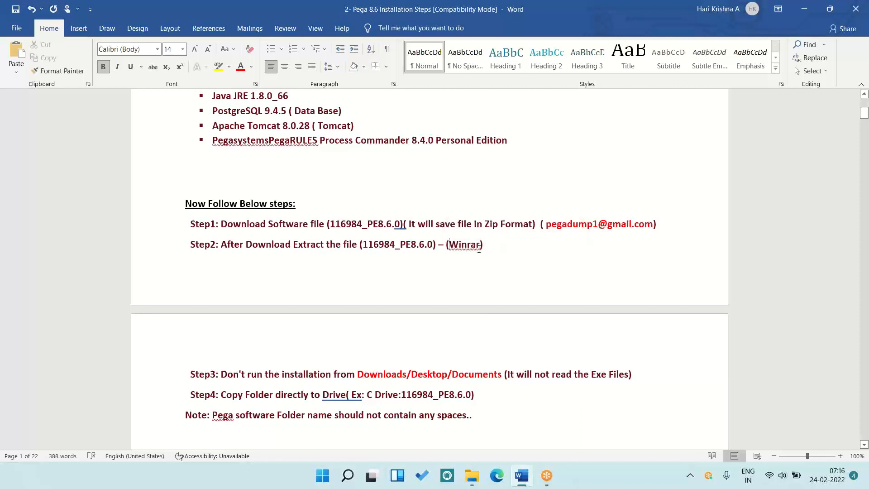
double_click(470, 249)
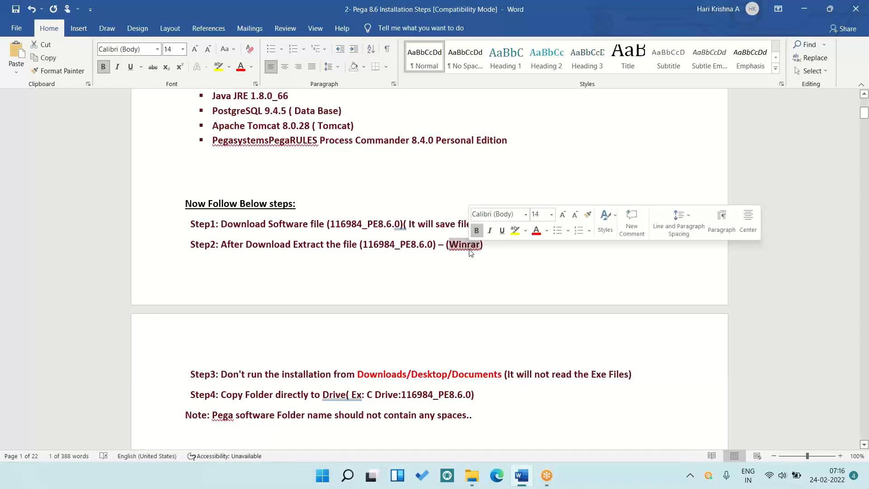
click(487, 264)
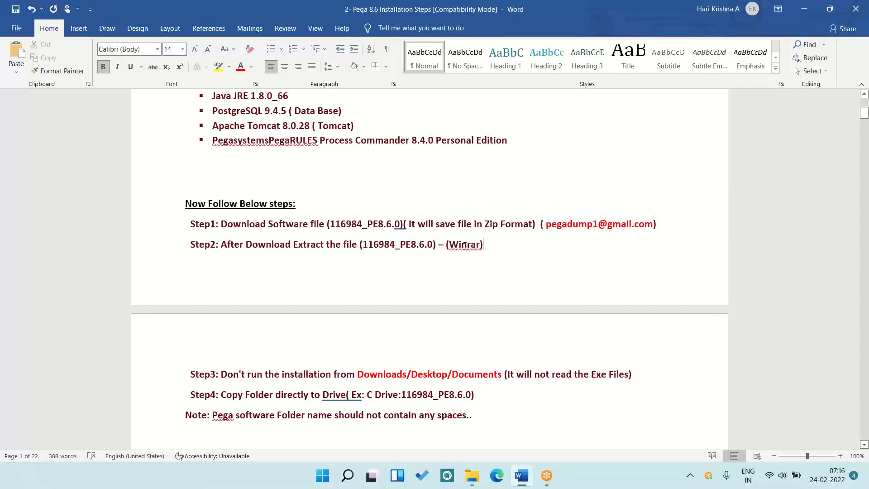
double_click(465, 245)
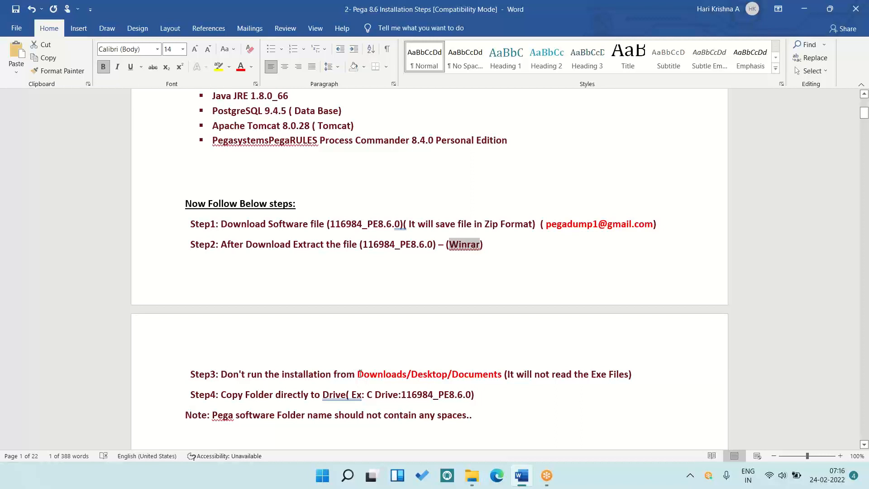
Step: Highlight the Step3 folder locations, and correct the bracket spacing in Step4 to read "Drive (Ex: C Drive:116984_PE8.6.0)"
drag(360, 374, 469, 378)
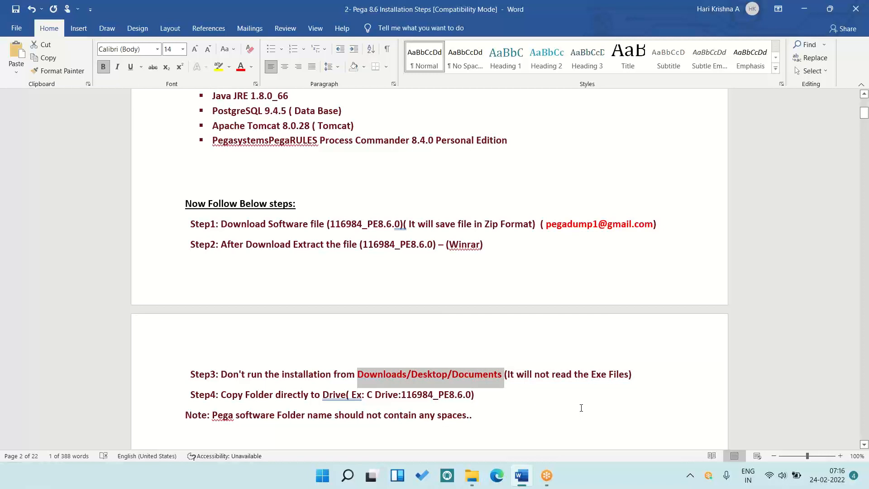
click(347, 395)
text(()
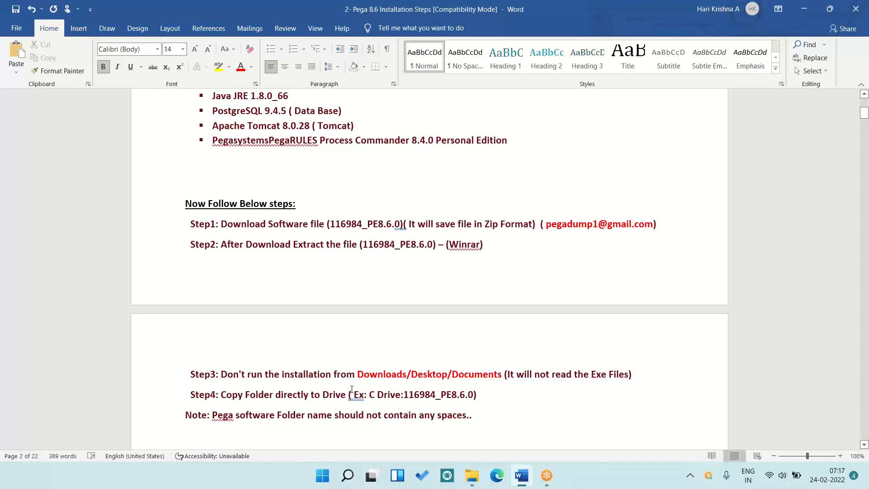
key(BackSpace)
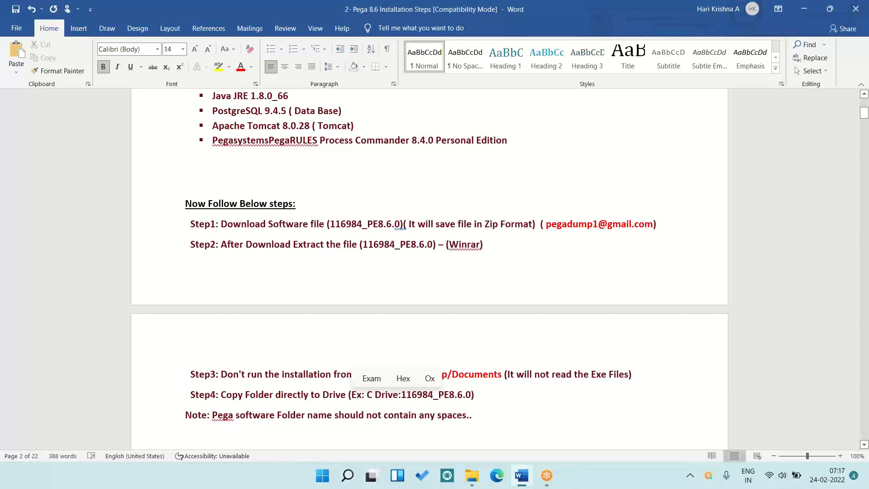
Step: Switch to File Explorer and open the Windows (C:) drive containing the 116984_PE8.6.0 folder
click(472, 479)
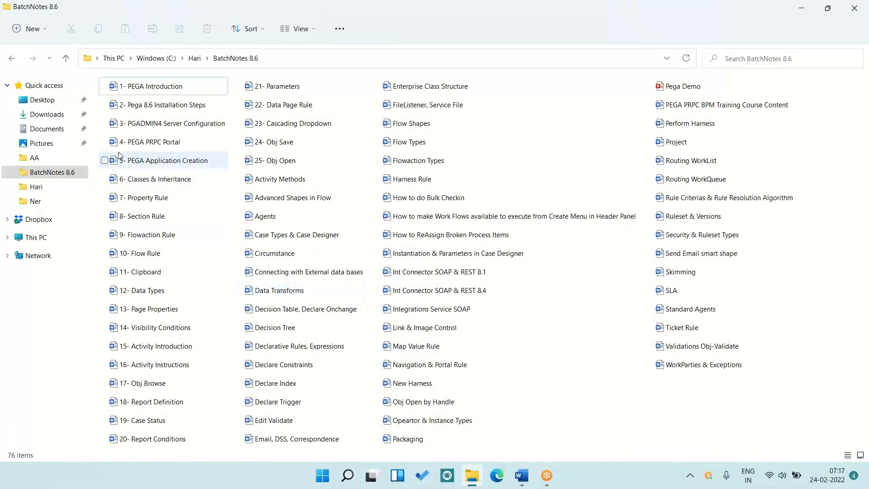
click(40, 242)
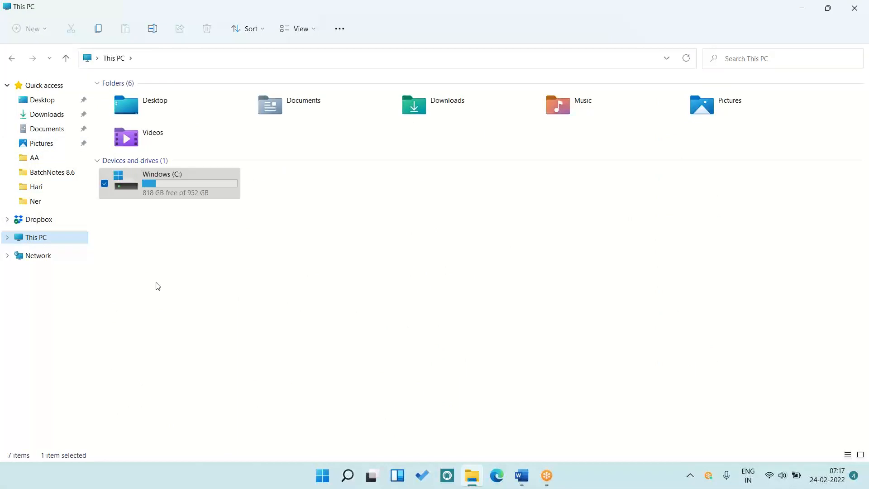
double_click(154, 192)
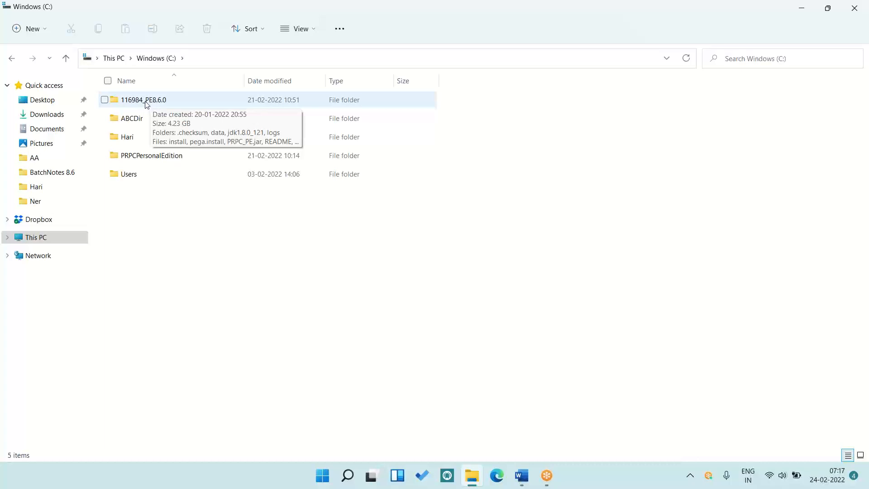
Step: Return to the Word notes and review the Step3 restriction on installation locations and the folder name note
click(474, 480)
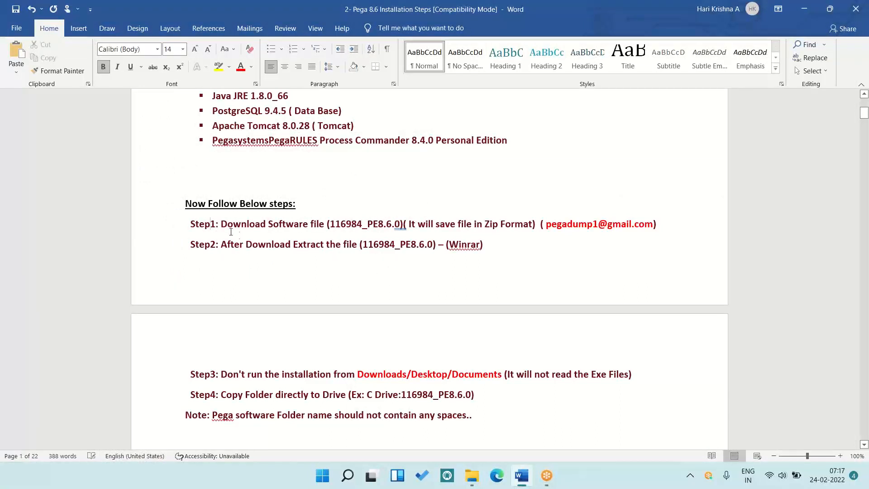
double_click(248, 240)
click(248, 240)
double_click(240, 375)
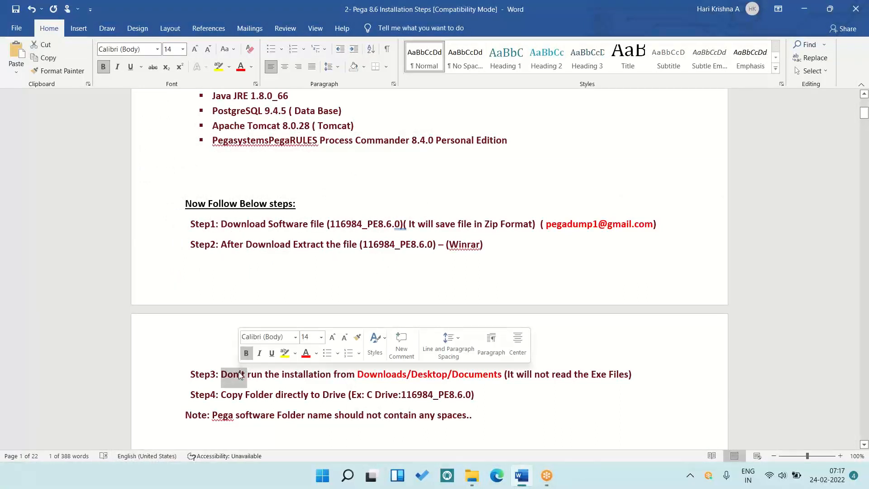
double_click(371, 376)
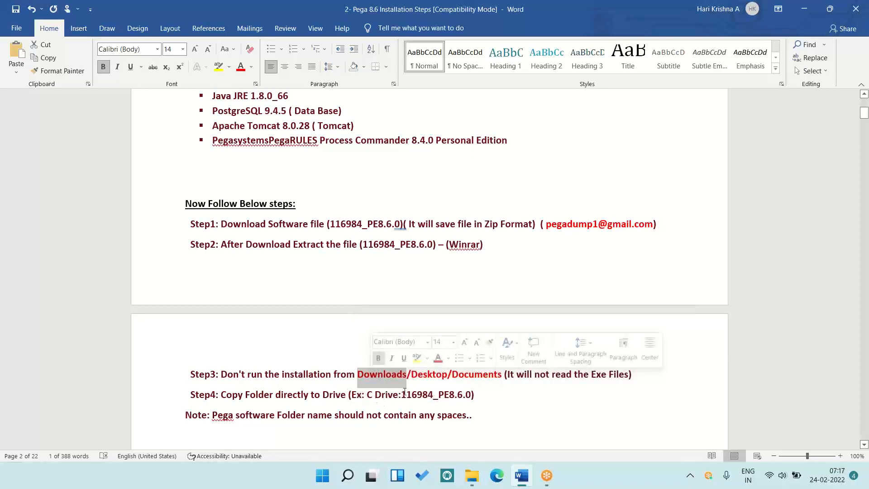
click(434, 421)
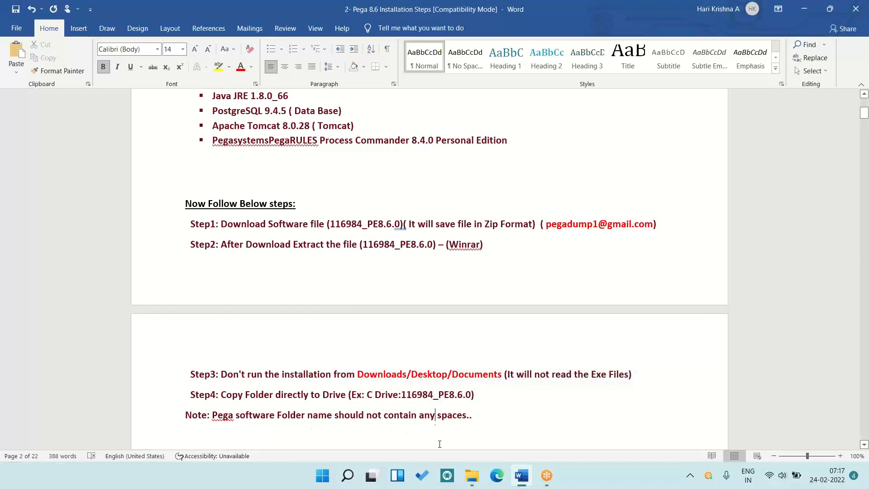
Step: Switch to File Explorer, run the install batch file from the 116984_PE8.6.0 folder and minimize its command window
click(472, 477)
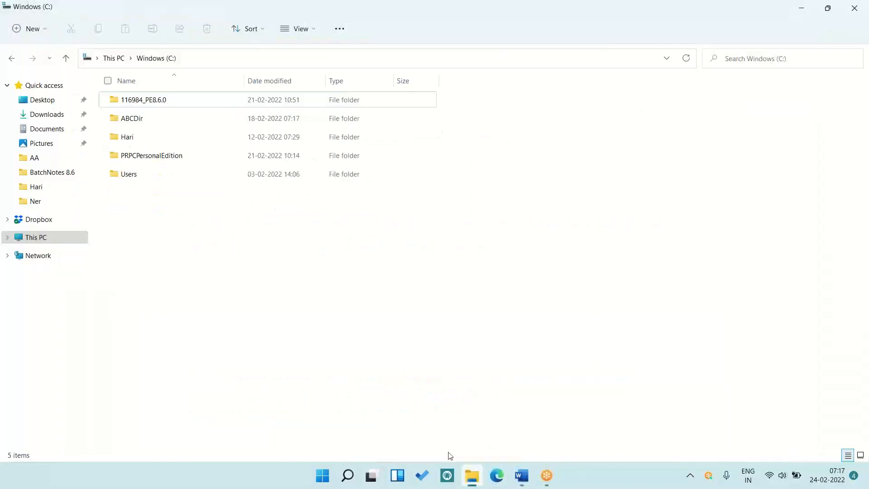
double_click(149, 105)
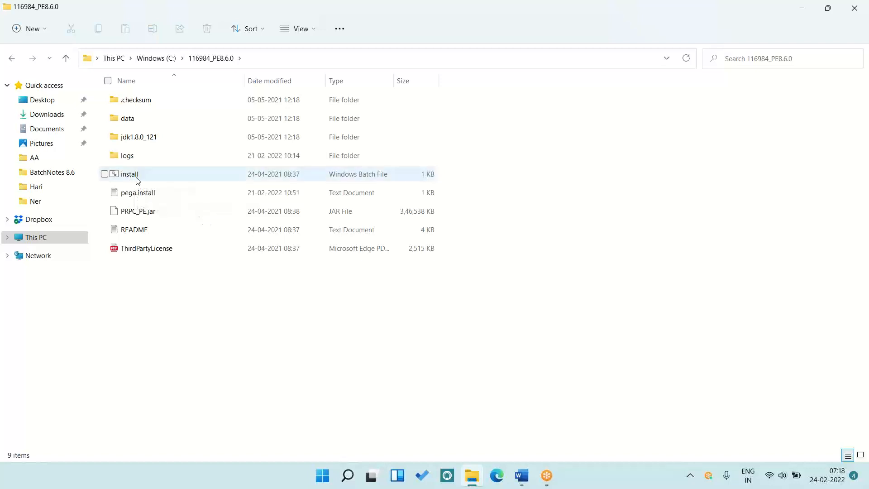
double_click(130, 176)
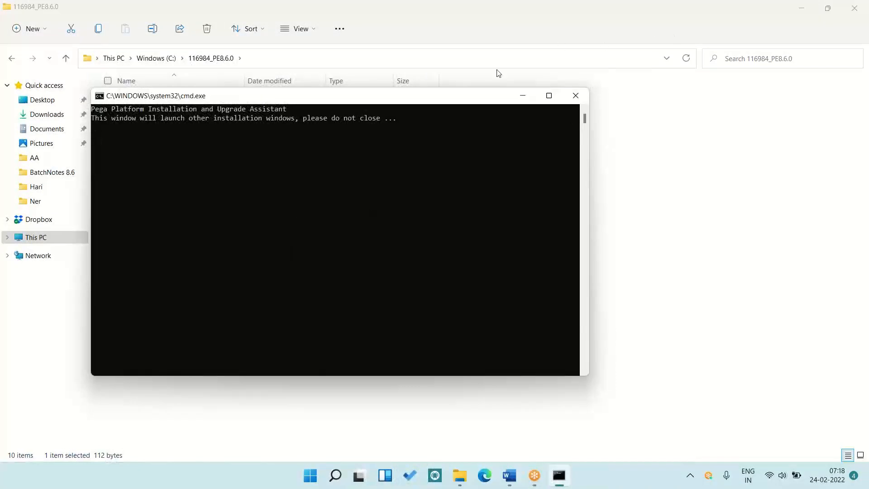
click(523, 96)
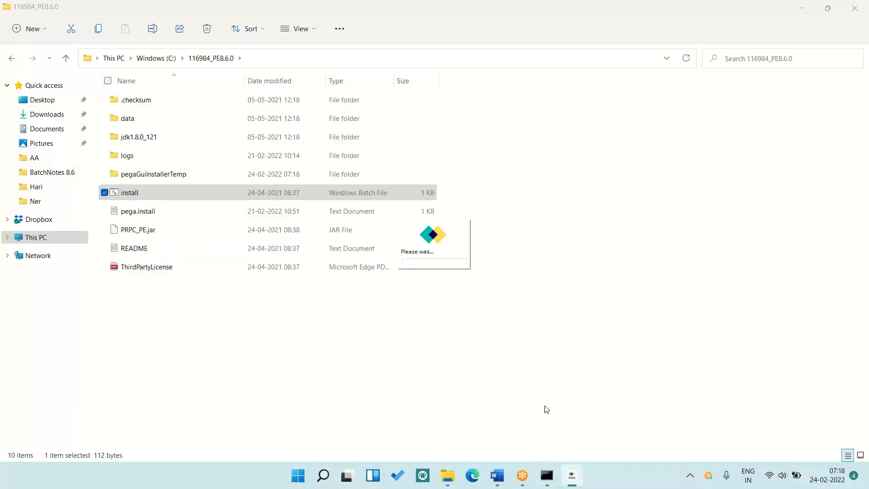
Step: Hide the Word notes behind the Pega Platform Personal Edition installer and advance it to Overview and Prerequisites
click(497, 476)
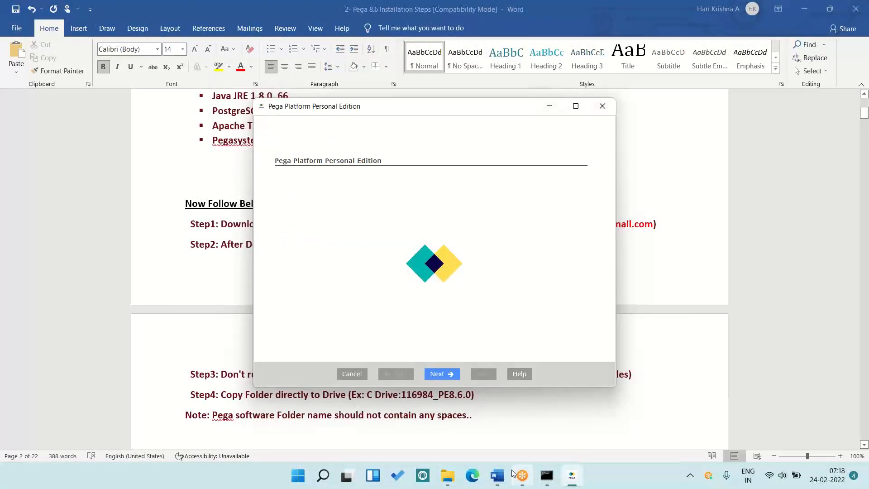
click(499, 476)
click(502, 476)
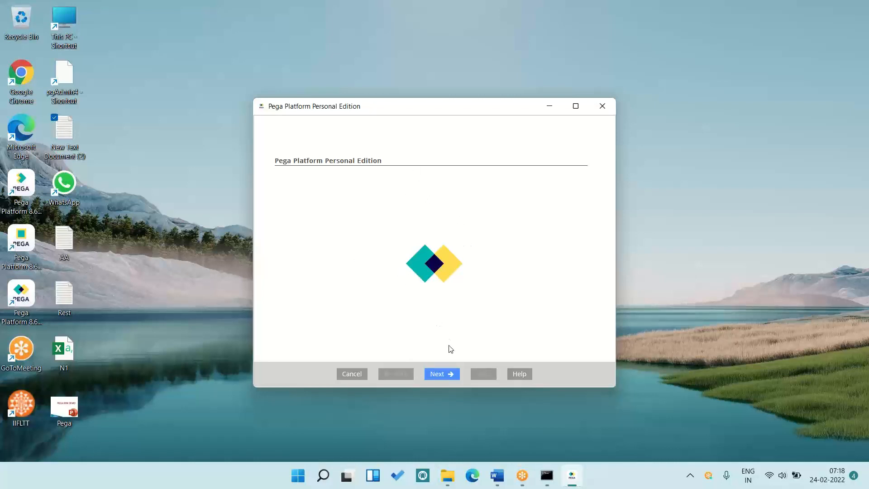
click(443, 374)
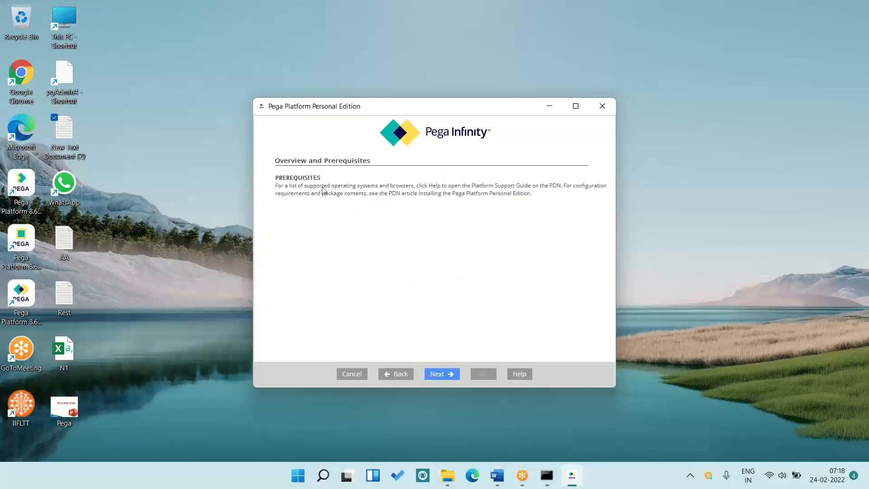
Step: Switch to the Word notes and highlight the System Requirements and What Gets Installed sections to review the prerequisites
click(497, 476)
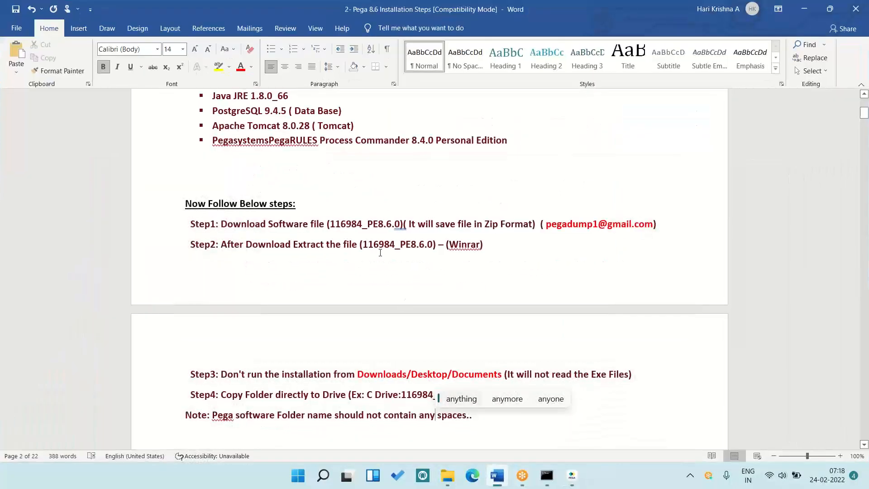
key(Up)
key(Up)
key(Up)
key(Up)
key(Up)
key(Up)
key(Up)
key(Up)
key(Up)
key(Up)
key(Up)
key(Up)
key(Up)
key(Up)
key(Up)
key(Up)
key(Up)
key(Up)
key(Up)
key(Up)
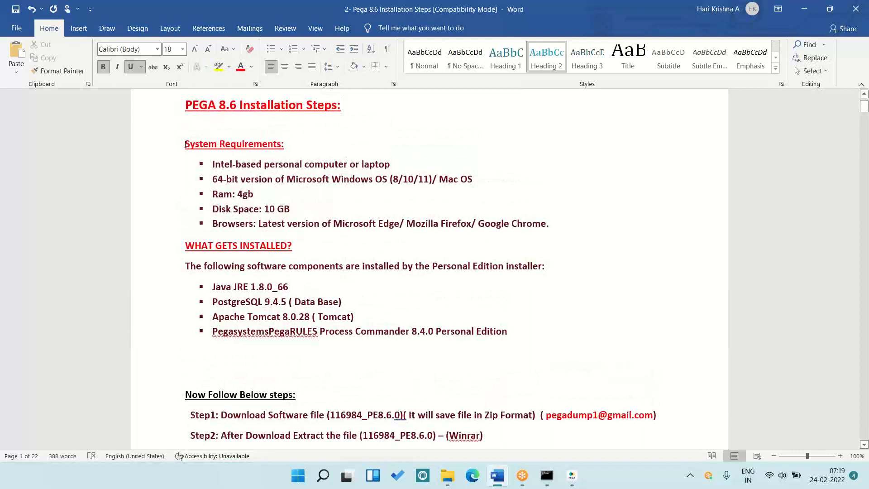
drag(185, 144, 532, 327)
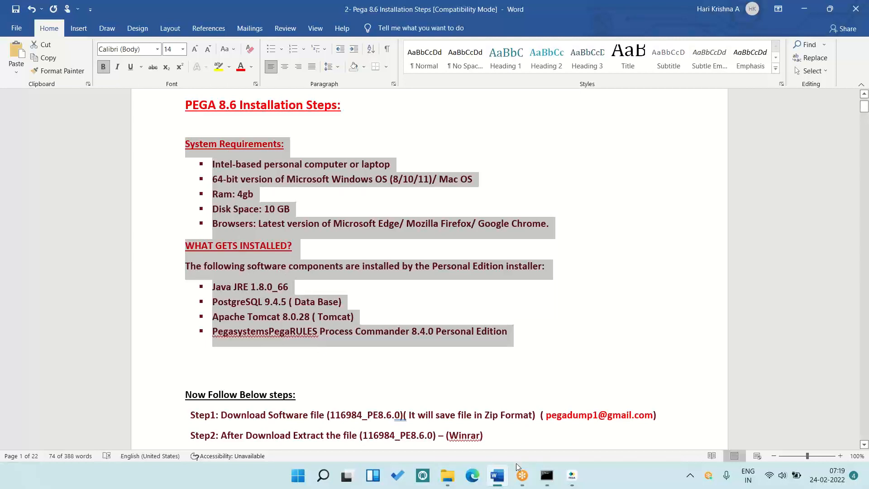
Step: Return to the Pega installer, pass the prerequisites, accept the License Agreement and keep the selected installation processes to reach Directories Selection
click(497, 475)
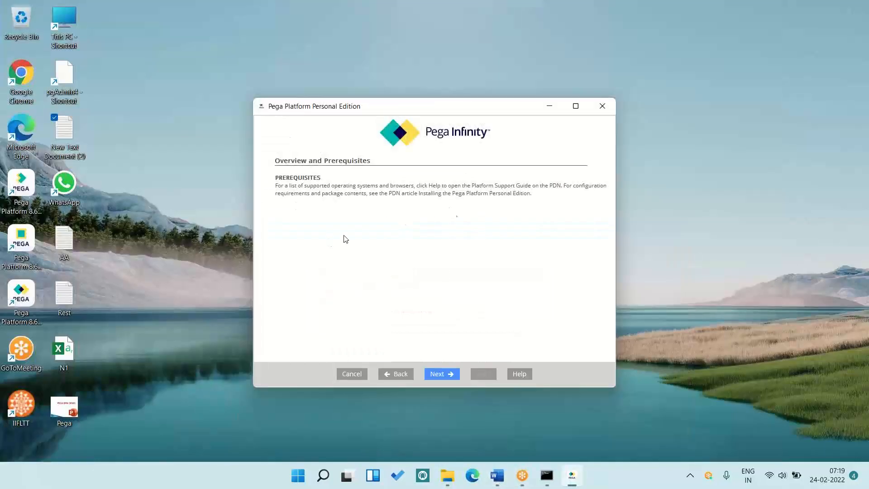
click(441, 374)
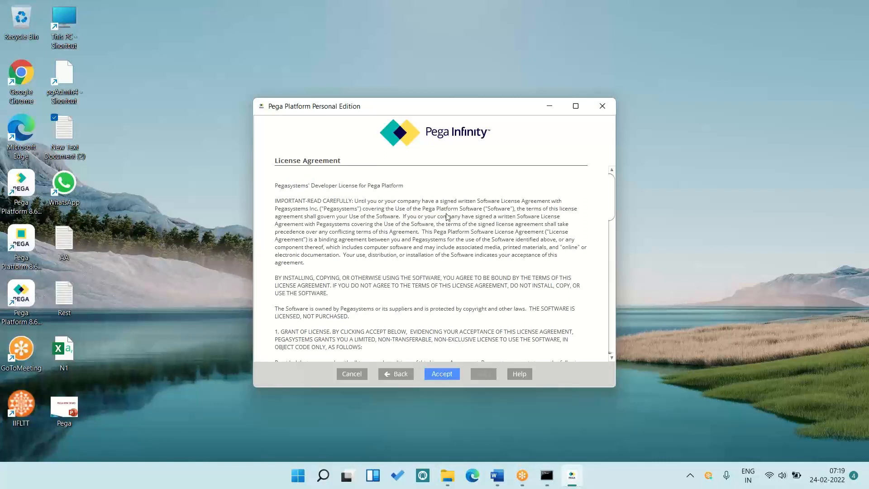
click(439, 374)
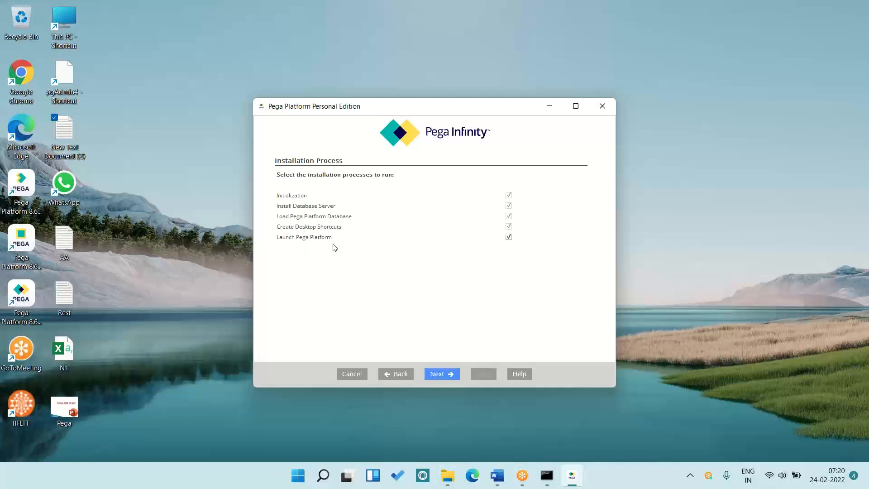
click(438, 374)
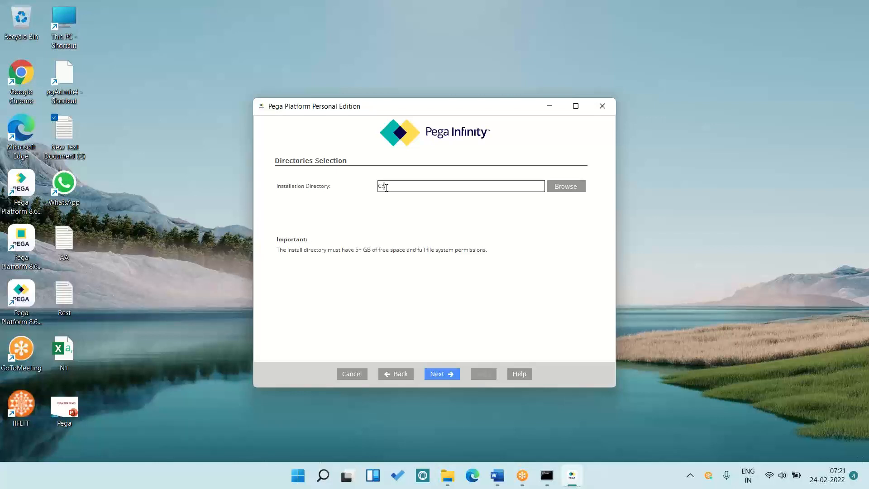
Step: Switch to File Explorer, examine the PRPCPersonalEdition folder on the C drive, and return to the Pega installer
click(451, 477)
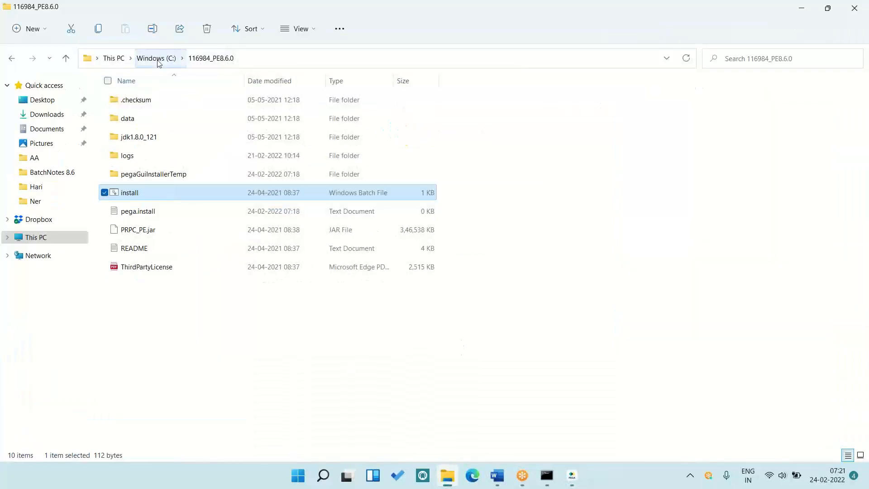
click(159, 59)
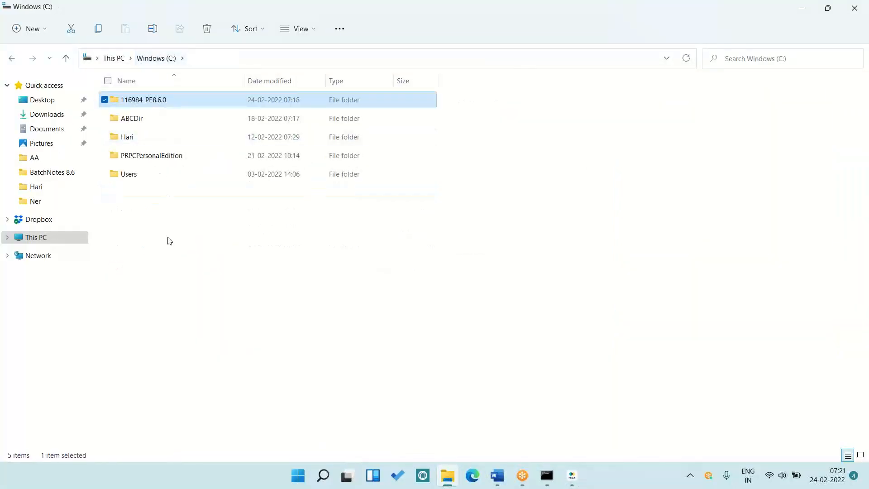
click(140, 157)
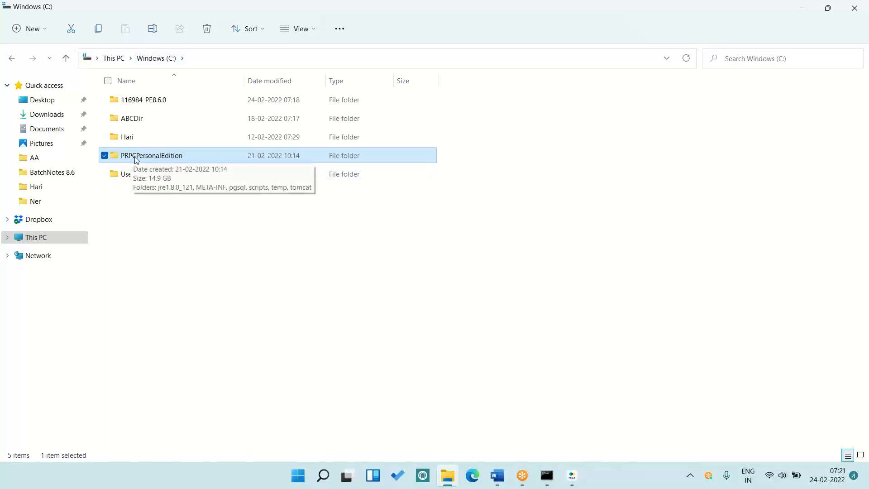
click(451, 483)
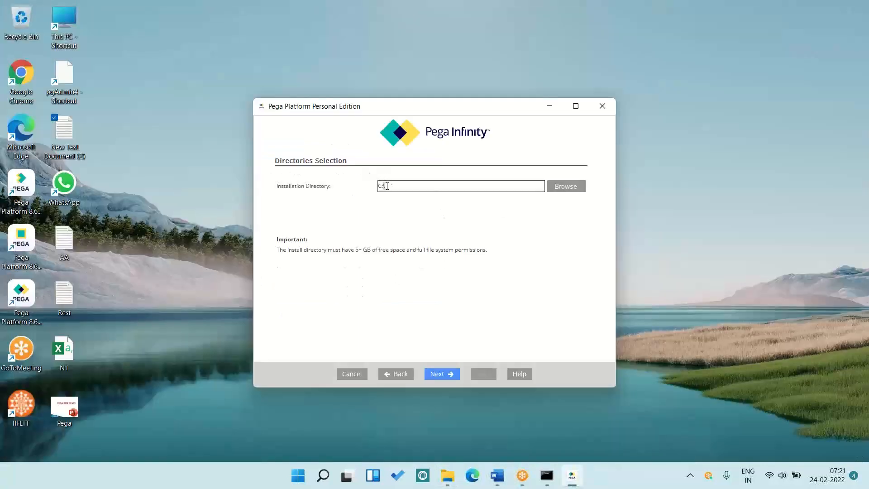
Step: Keep C:\ as the installation directory and advance the installer to Port Configuration
double_click(386, 186)
click(388, 186)
click(444, 373)
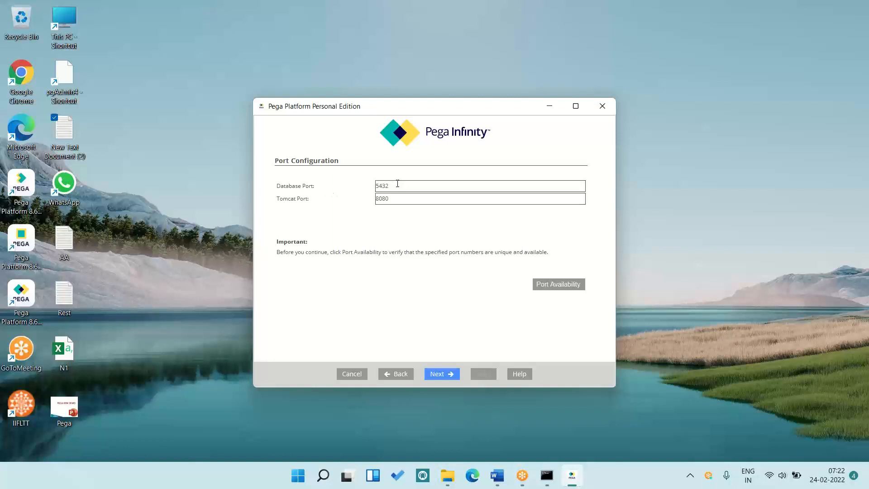
Step: Check the availability of database port 5432 and Tomcat port 8080, and dismiss the result
double_click(379, 185)
double_click(386, 199)
click(558, 282)
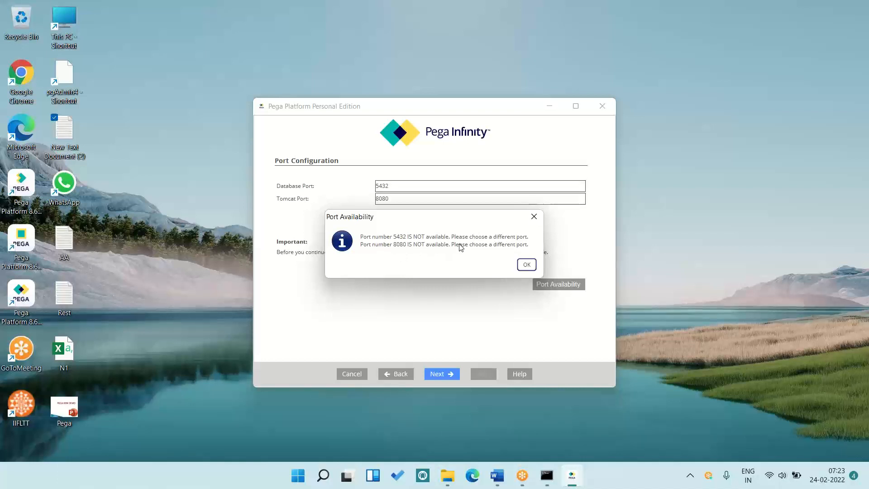
click(526, 265)
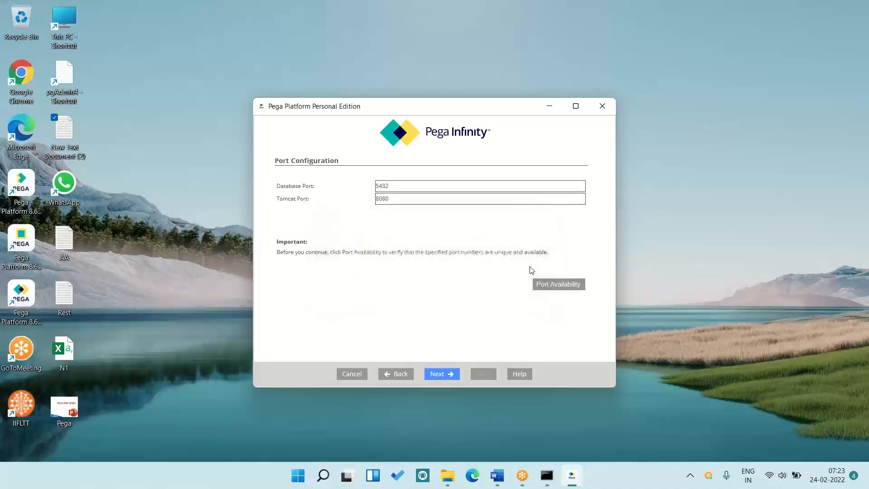
Step: Switch to Desktop 1 and maximize the Pega Platform 8.6.0 Startup console to examine the already running server
click(550, 478)
click(548, 476)
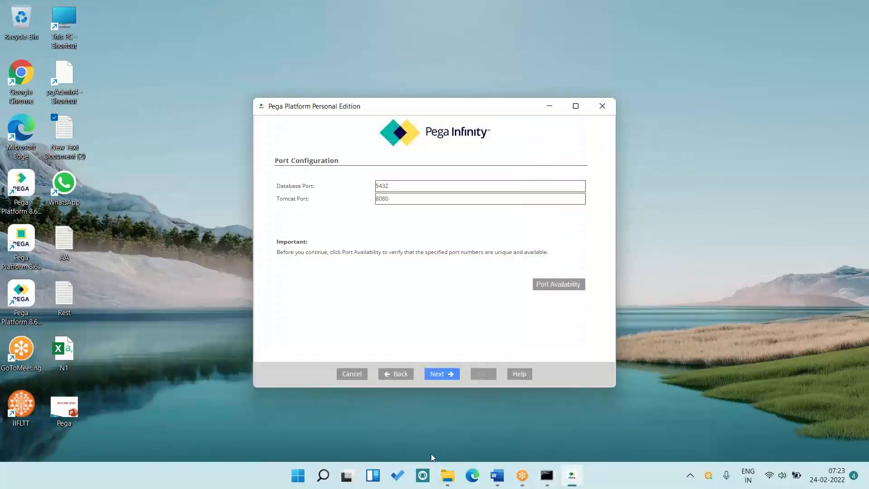
click(448, 475)
click(447, 476)
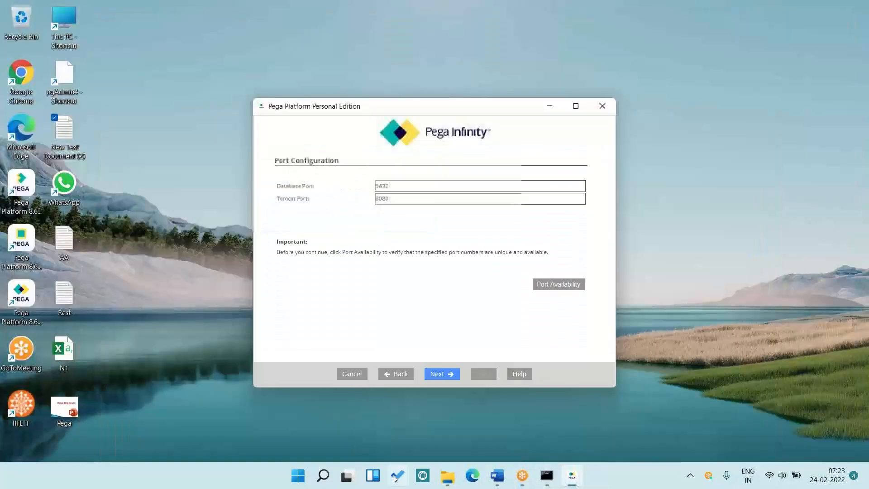
mouse_move(353, 477)
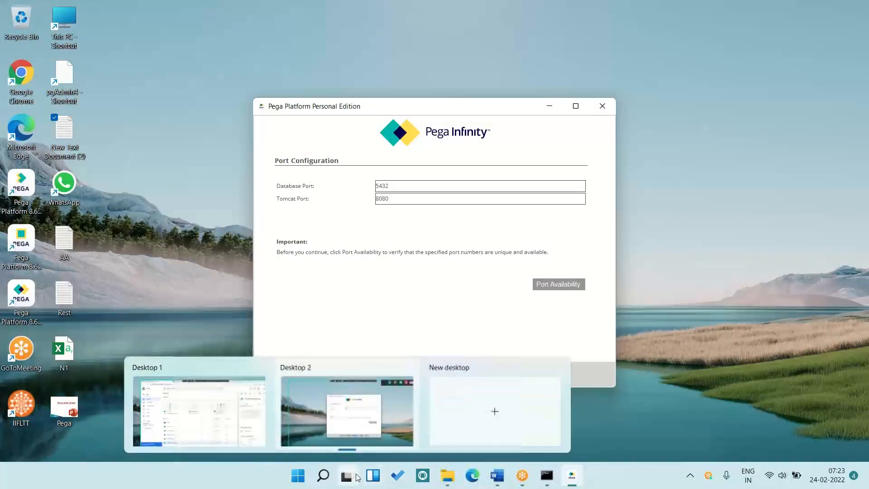
click(226, 423)
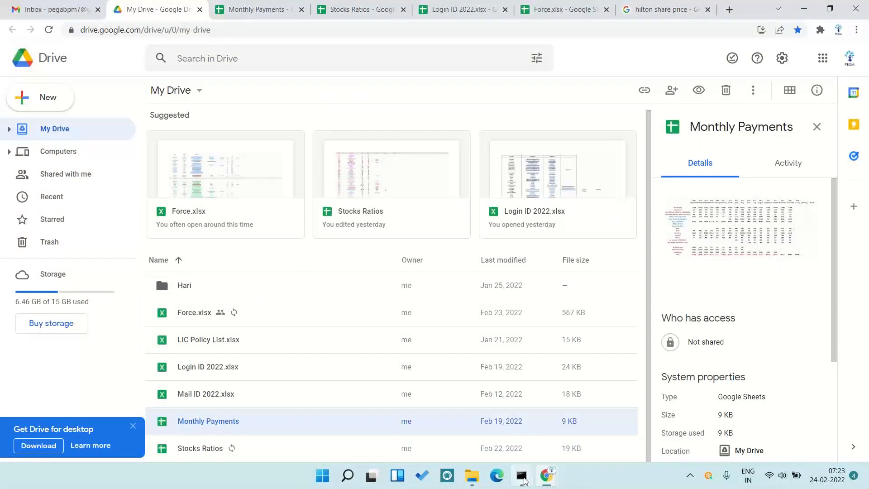
click(523, 479)
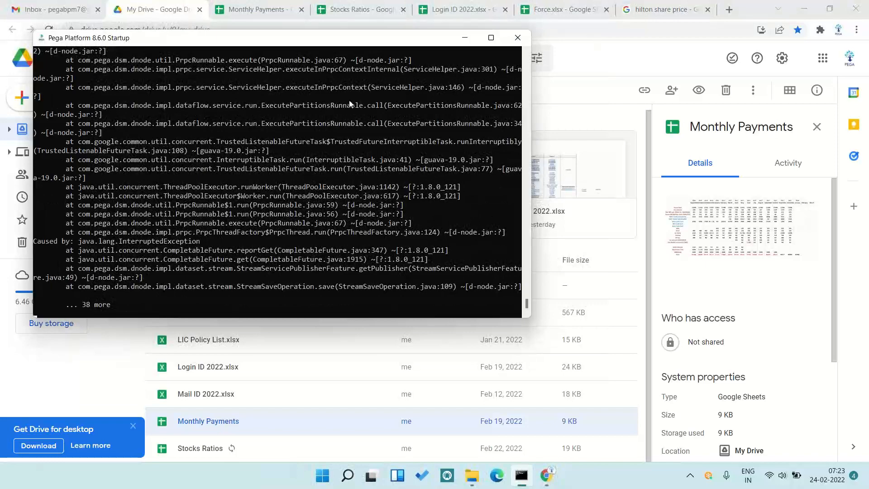
click(490, 38)
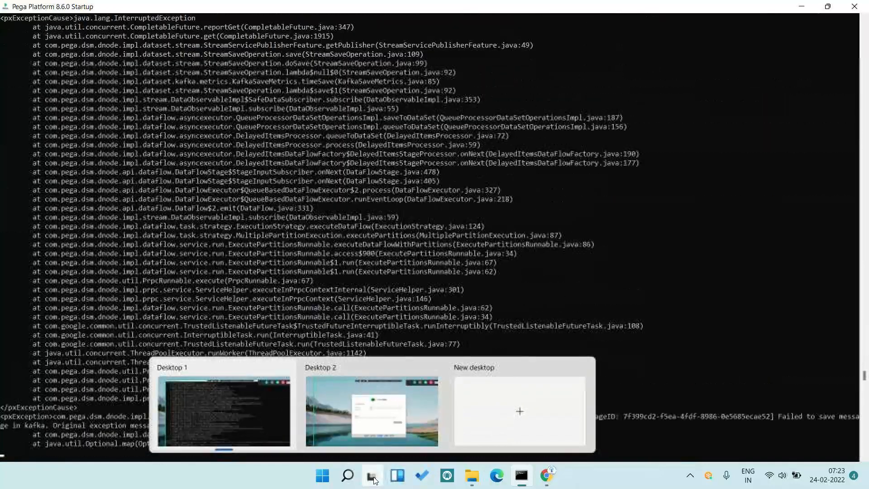
Step: Go back to Desktop 2 and recheck the availability of ports 5432 and 8080 in the installer
click(372, 477)
click(416, 416)
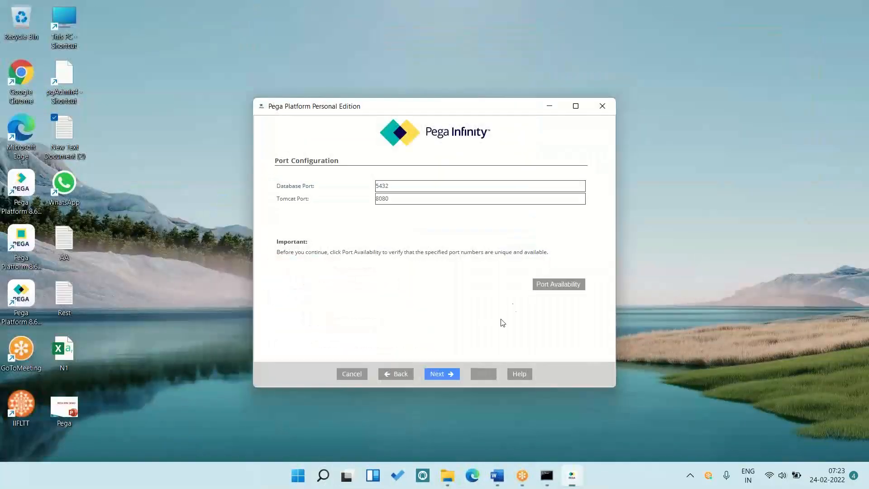
click(562, 285)
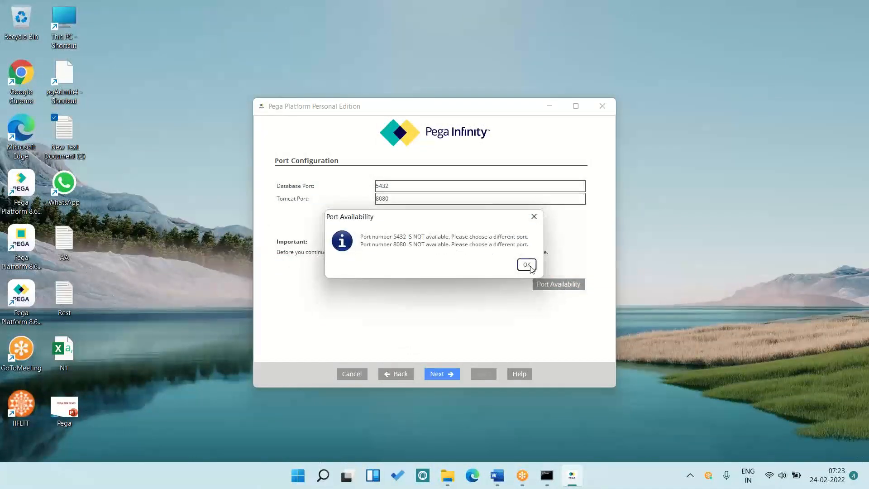
click(526, 266)
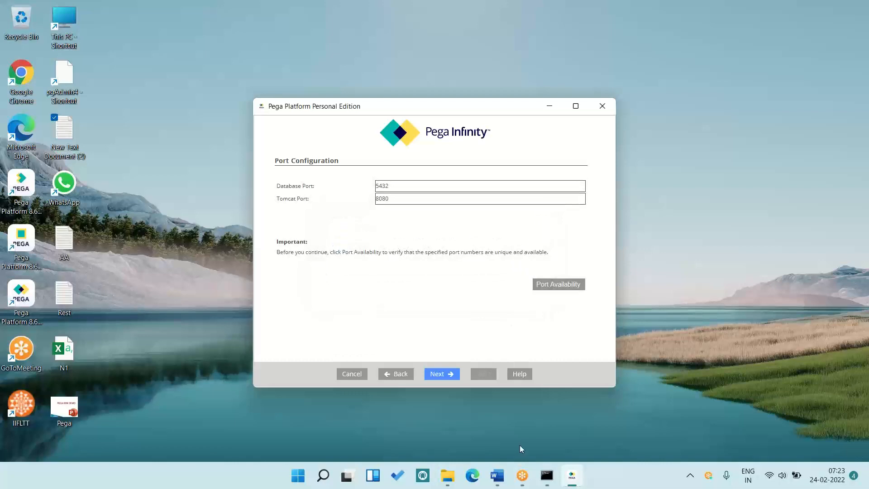
Step: Switch to the Word notes and review the download, extraction and folder copy steps through the installer's welcome screen picture
click(496, 476)
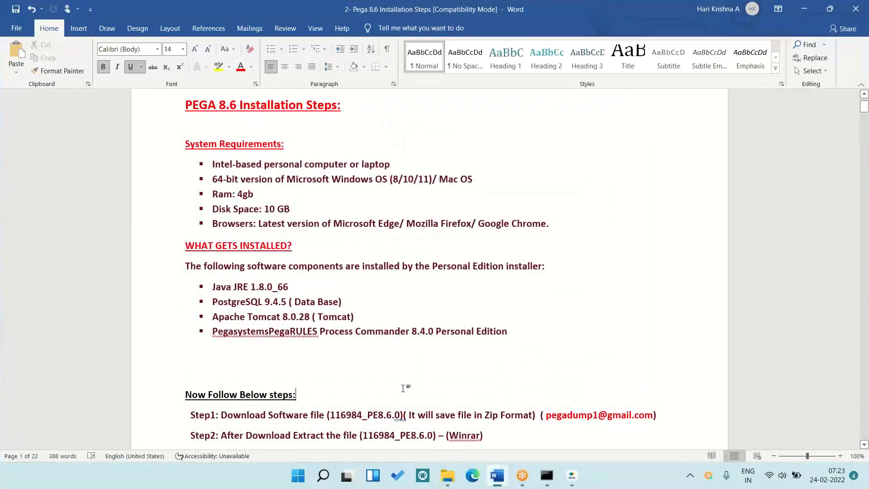
scroll(403, 388, down, 3)
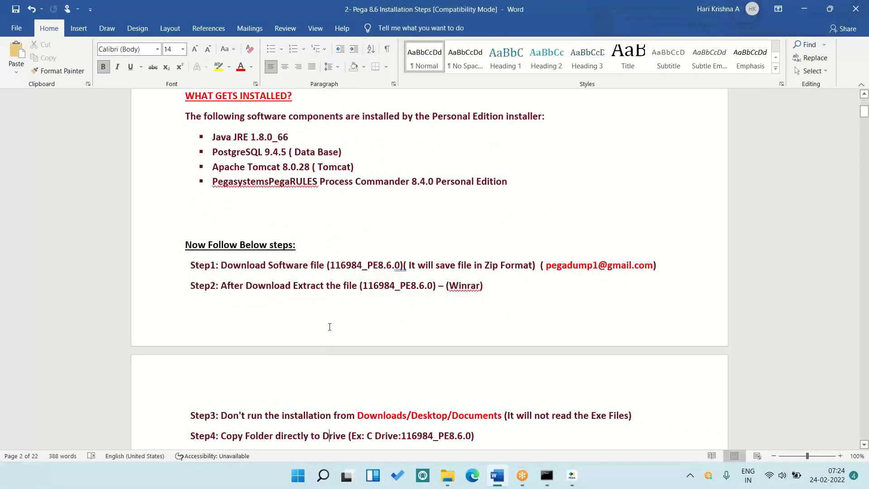
scroll(329, 327, down, 5)
click(329, 329)
key(Down)
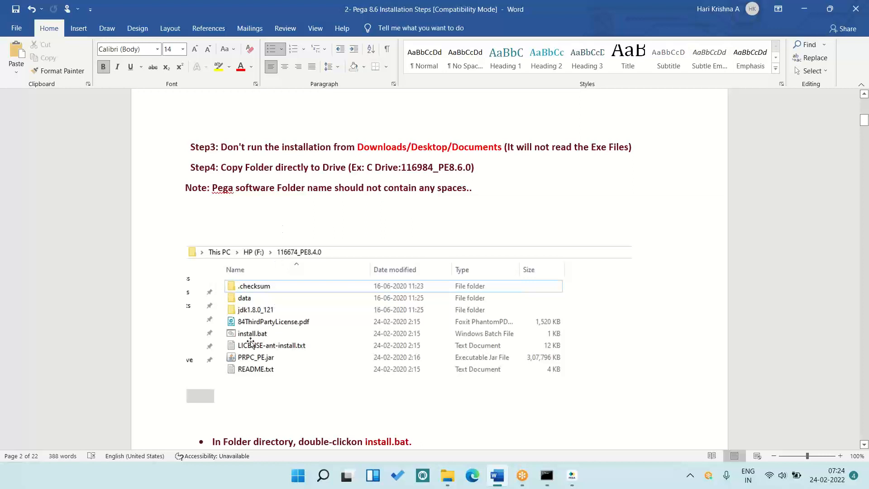
scroll(377, 366, down, 10)
click(377, 365)
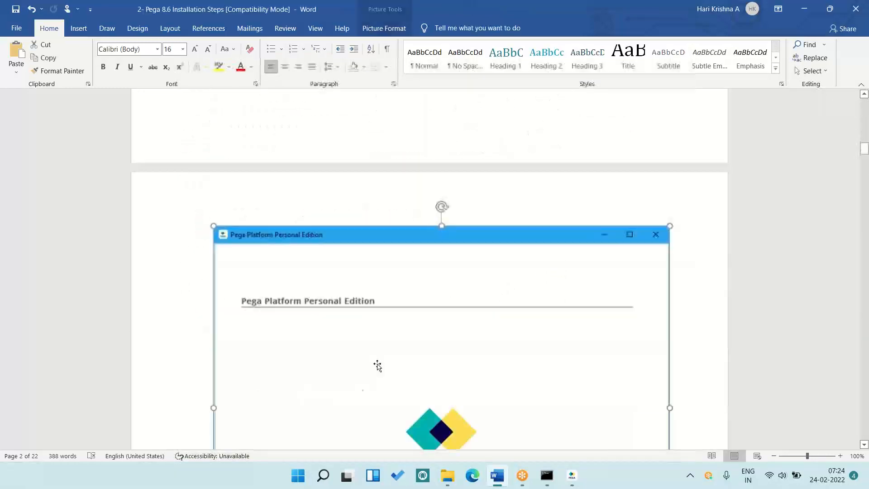
scroll(377, 366, down, 3)
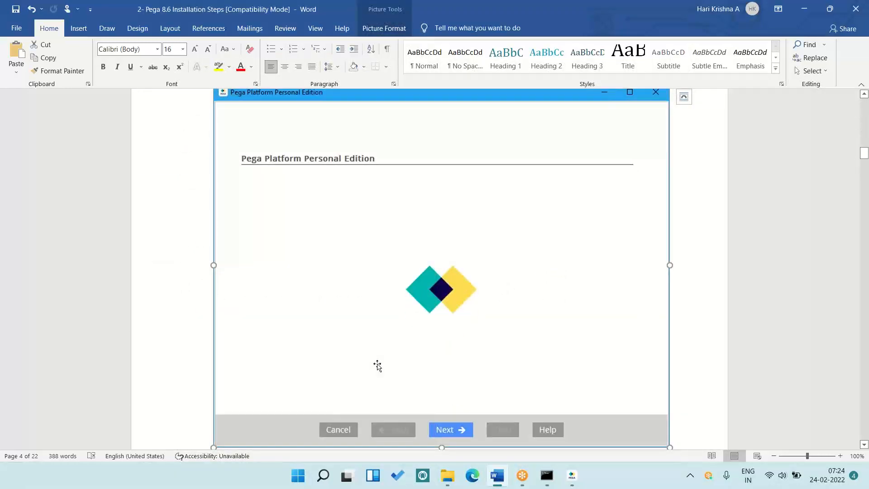
Step: Review the Overview and Prerequisites, License Agreement and Installation Process pages in the Word notes
key(Down)
key(Down)
key(Down)
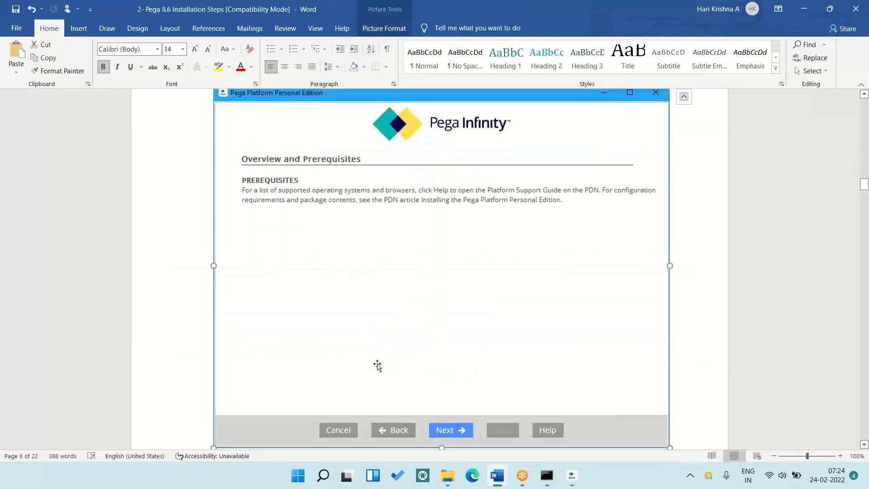
key(Down)
key(Down)
key(Down)
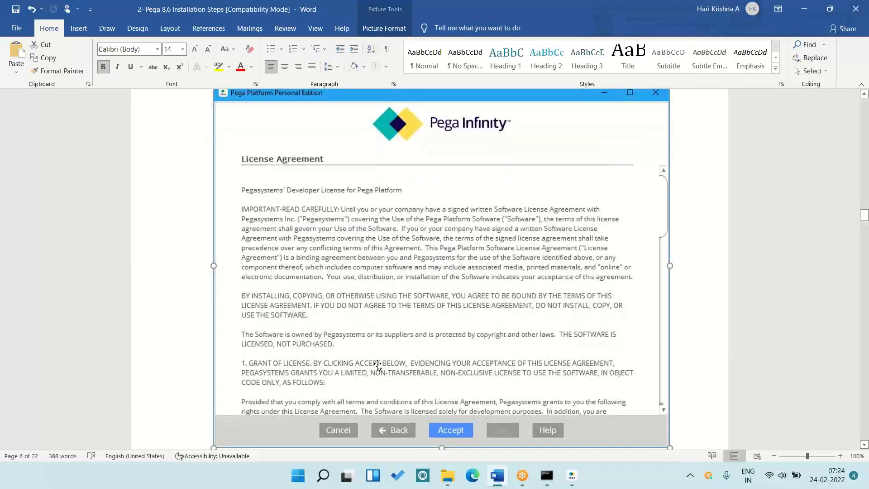
key(Down)
key(Down)
key(Down)
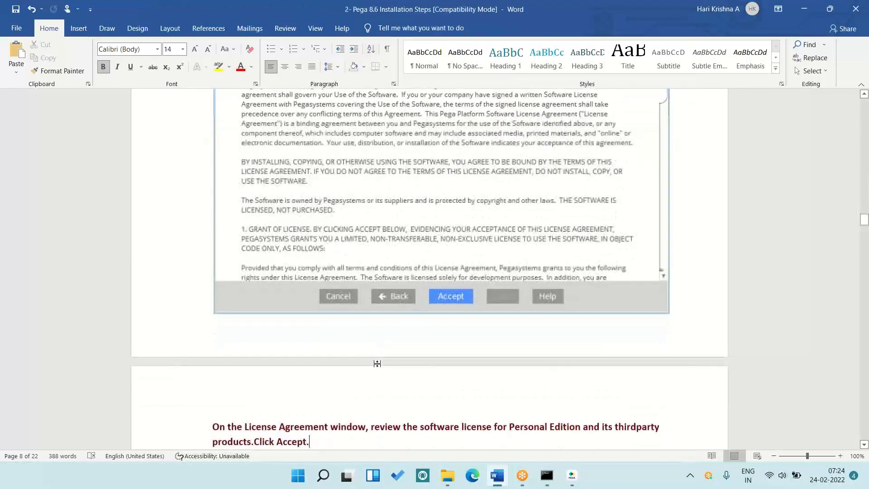
key(Down)
key(Down)
key(Down)
key(Down)
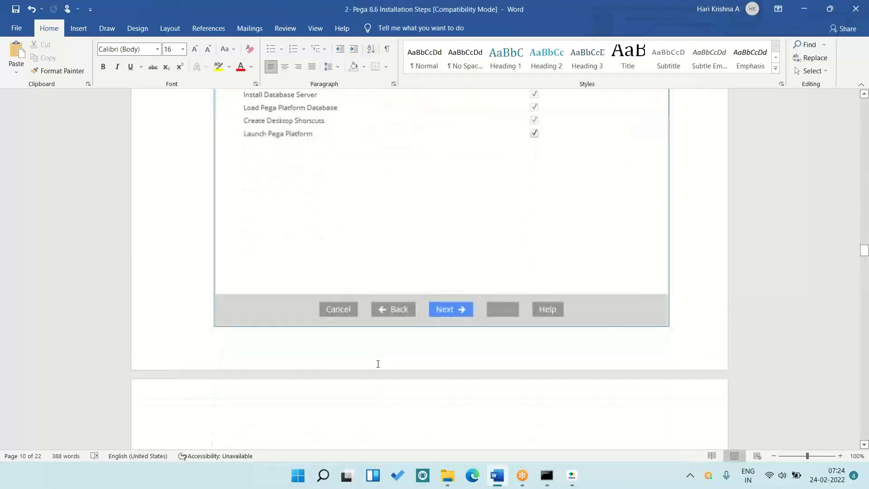
key(Up)
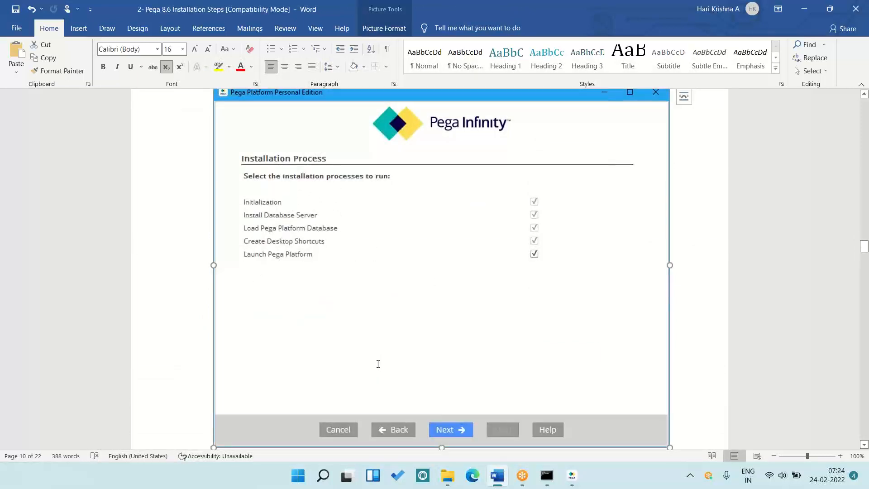
Step: Review the Directories Selection page in the notes, including the C:\ installation directory
key(Down)
key(Down)
key(Down)
key(Down)
key(Down)
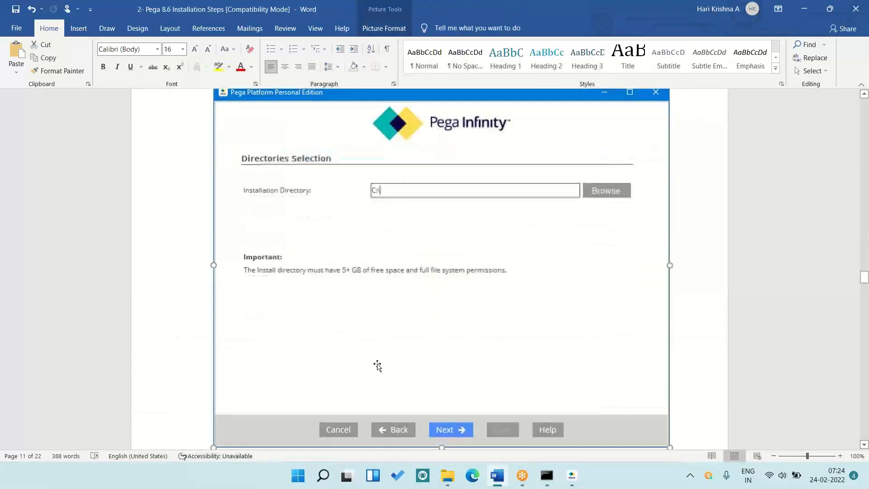
key(Down)
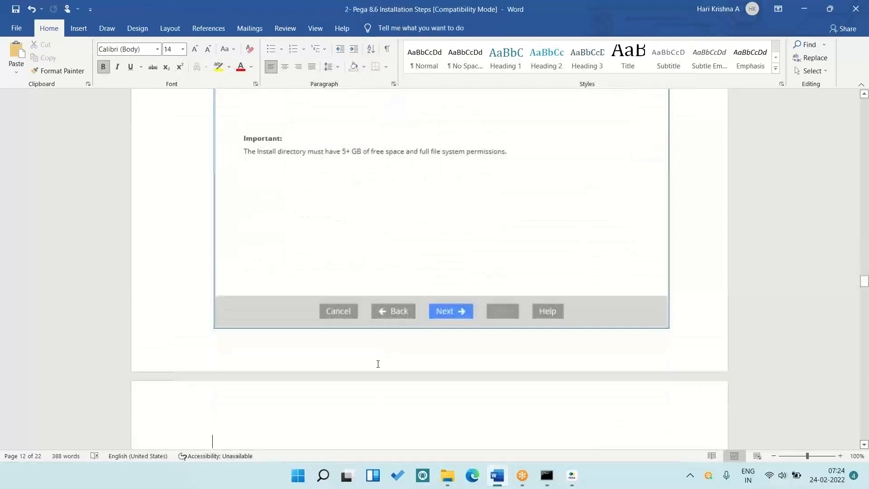
key(Up)
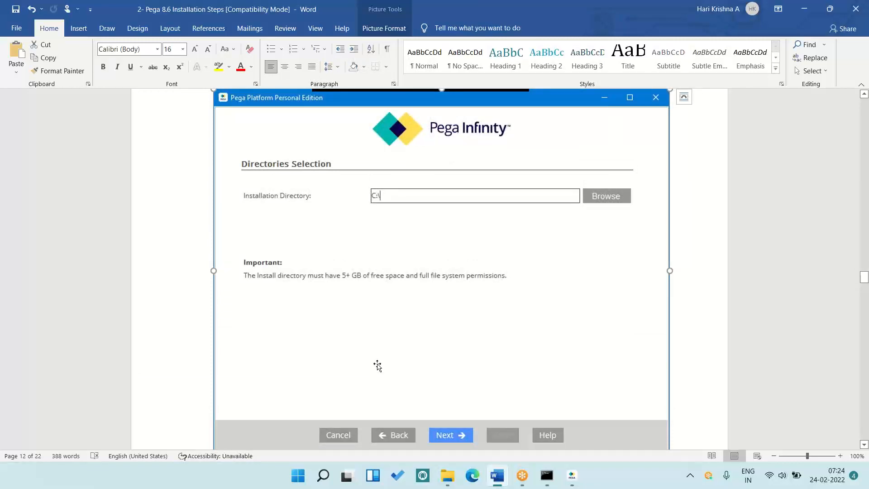
Step: Review the free disk space requirement and the Windows firewall Allow Access alert pages in the Word notes
key(Down)
key(Down)
key(Down)
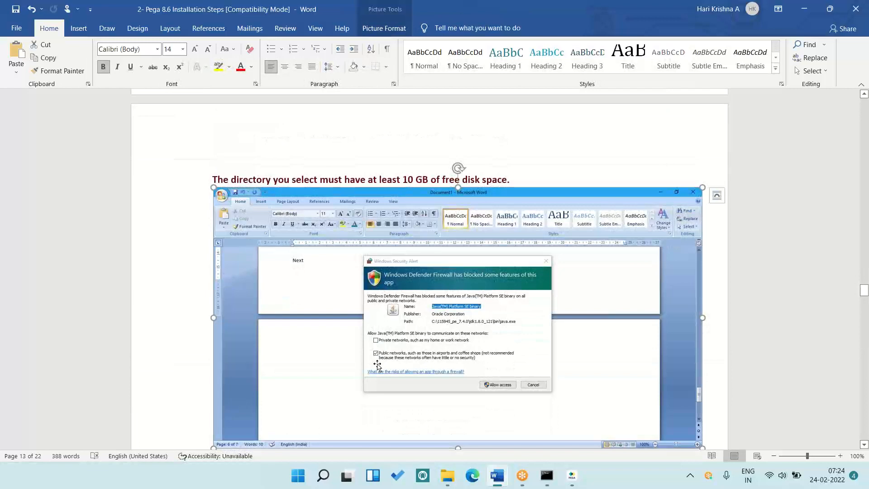
key(Down)
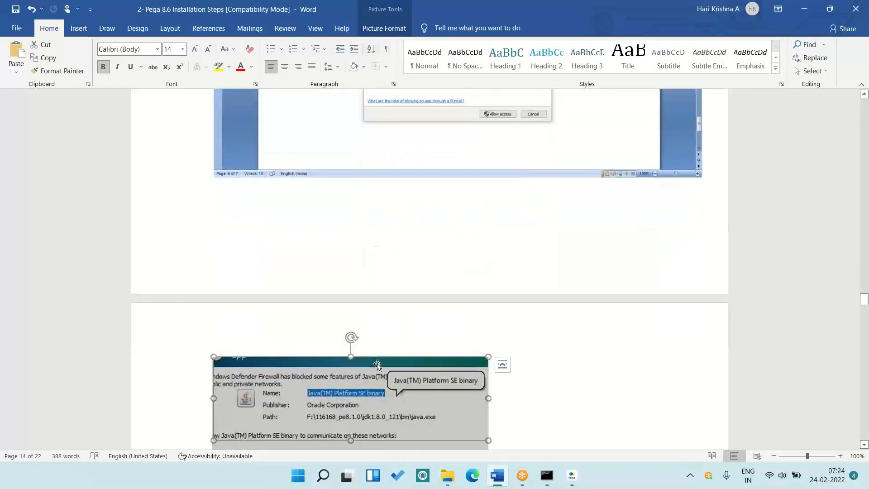
key(Up)
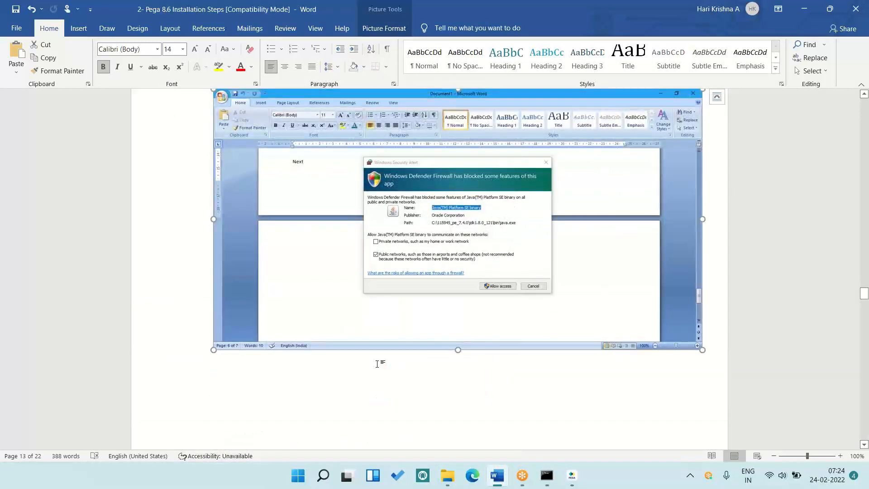
key(Down)
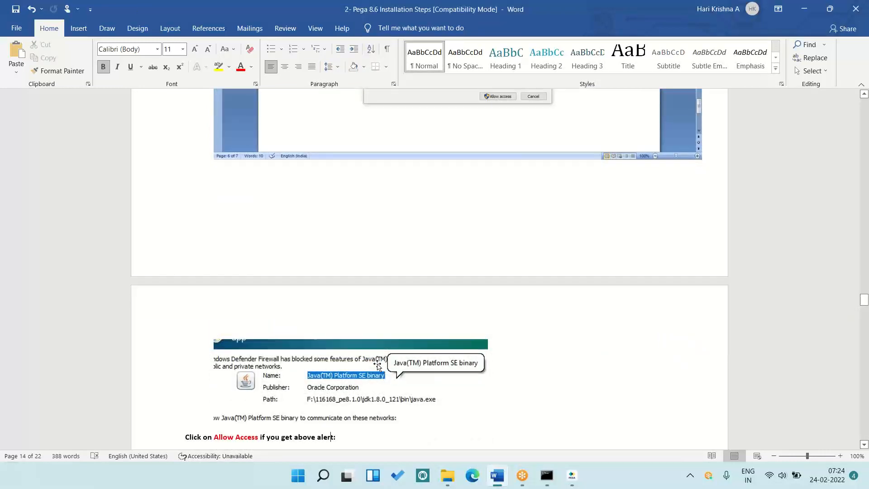
key(Down)
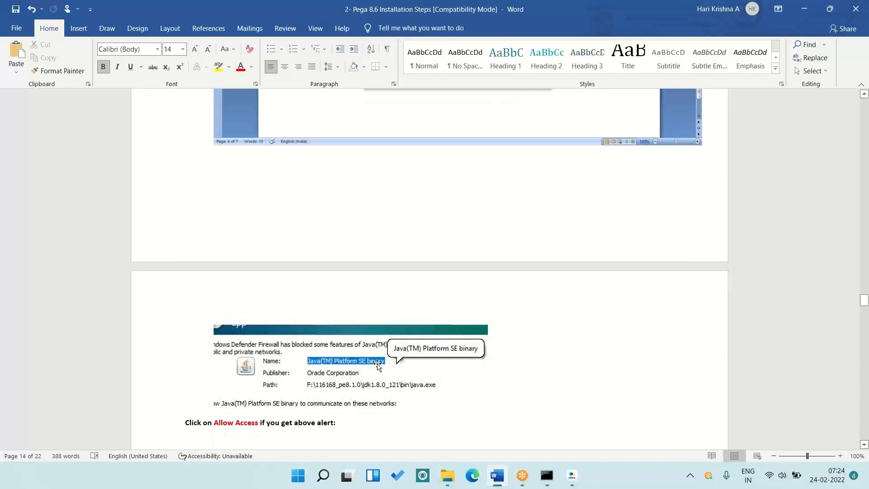
key(Down)
key(Down)
key(Down)
key(Down)
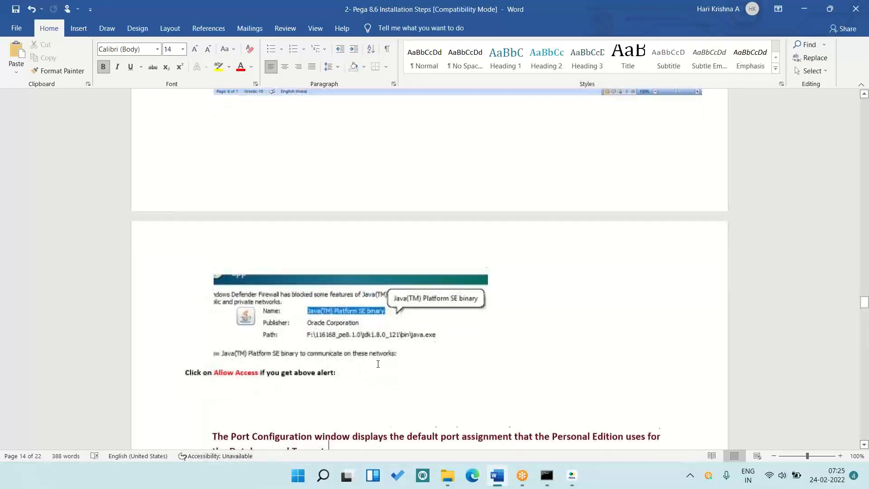
Step: Review the Port Configuration and Port Availability pages in the notes, down to the example server and database ports
key(Down)
key(Down)
key(Down)
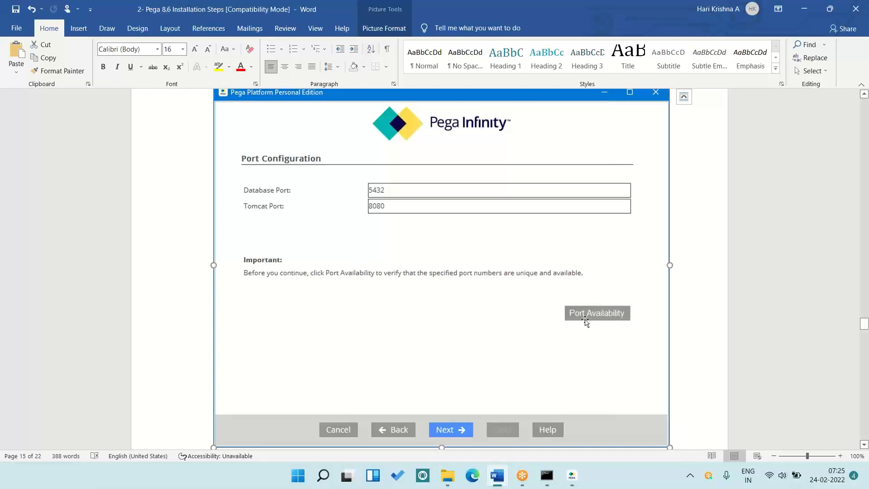
key(Down)
key(Down)
key(Down)
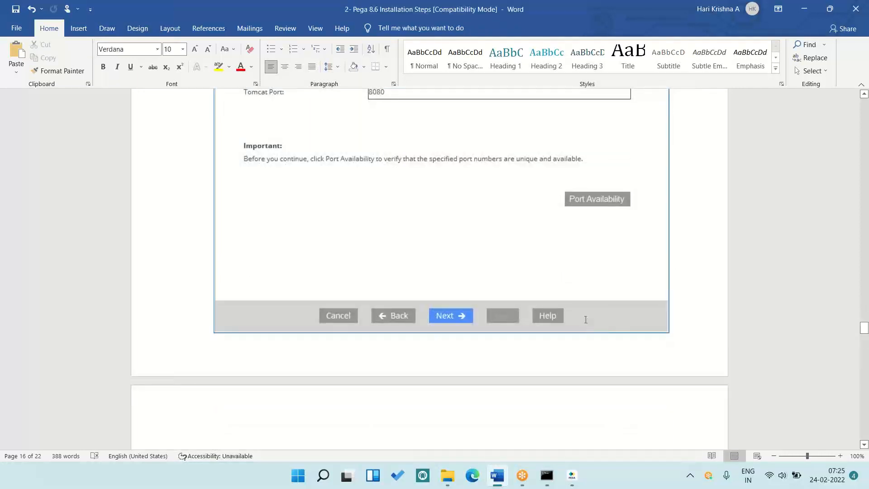
key(Down)
key(Down)
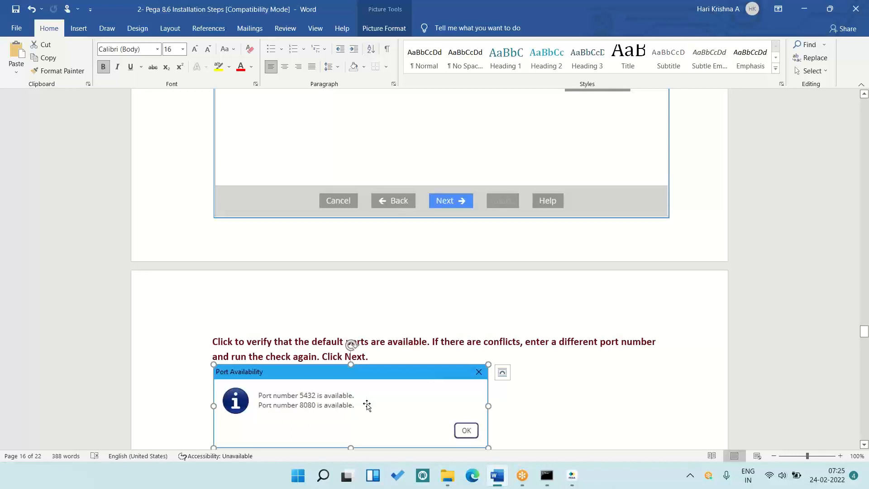
key(Down)
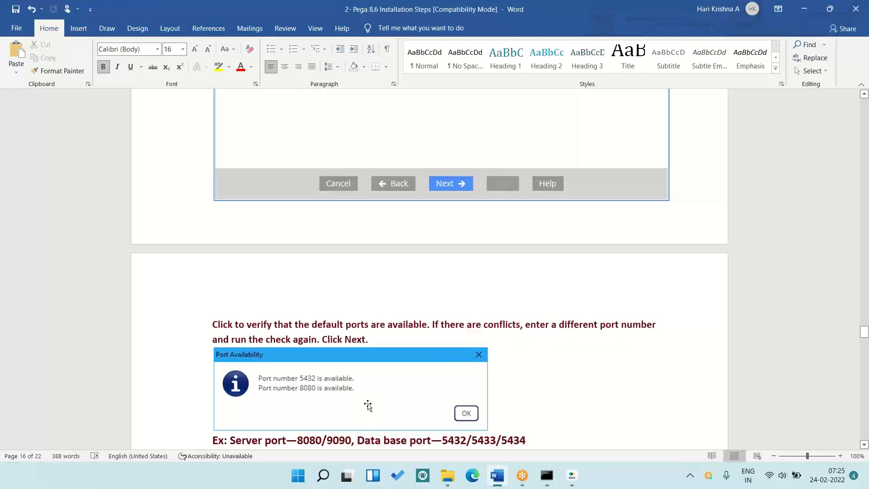
key(Down)
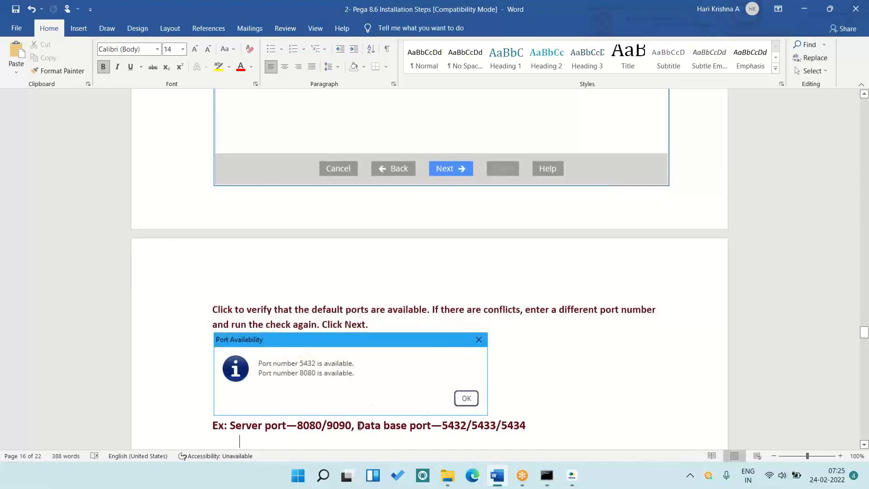
Step: Move "Server port—8080/9090" to its own indented line below the Data base port example and remove its trailing comma
drag(360, 427, 235, 421)
key(ctrl+c)
key(BackSpace)
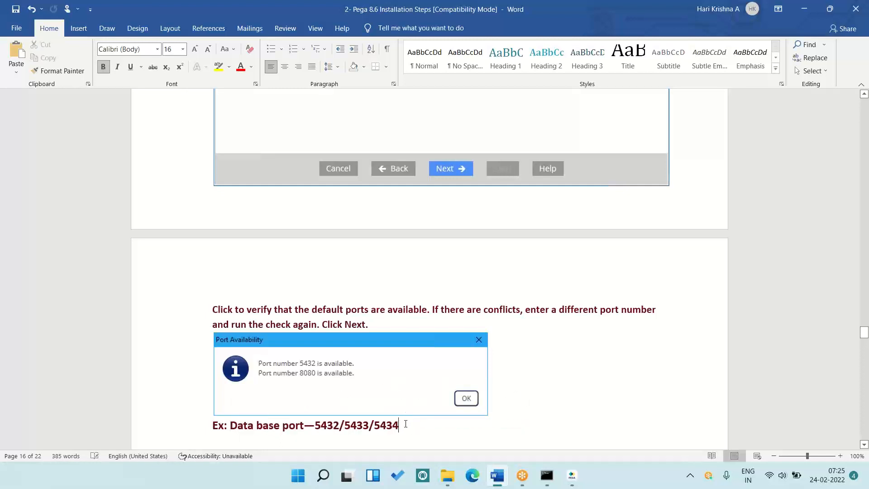
key(Return)
key(ctrl+v)
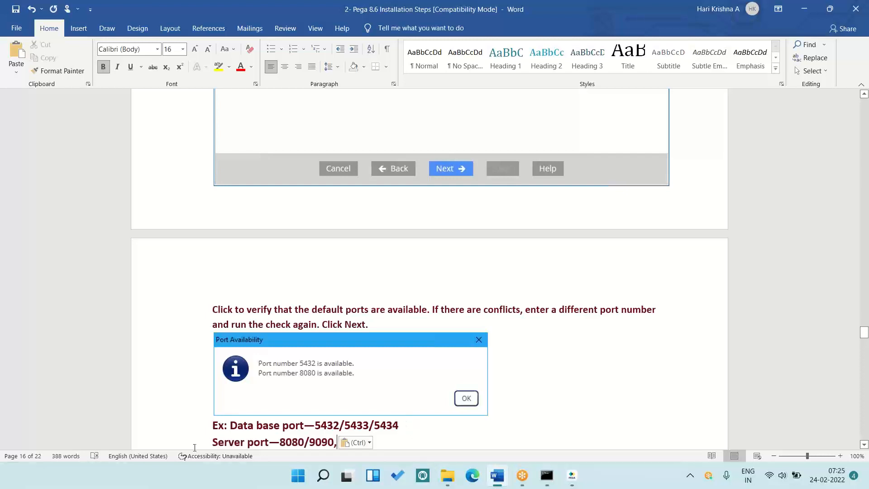
click(211, 442)
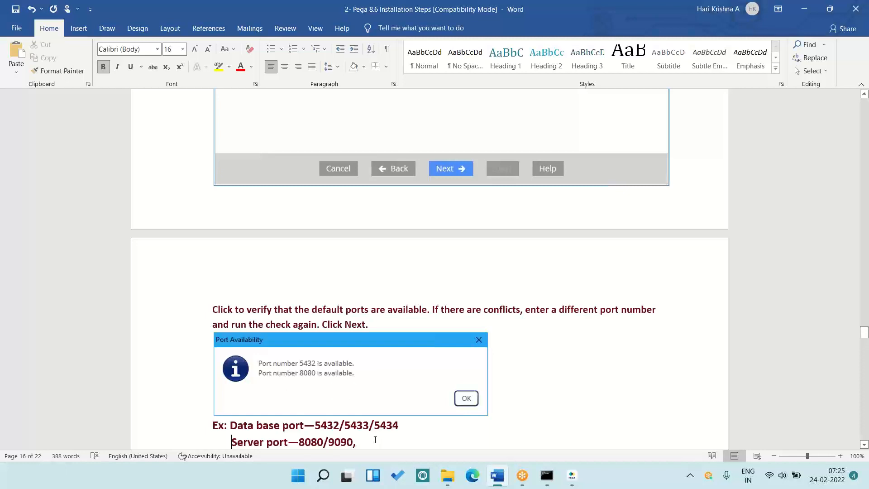
key(BackSpace)
Step: Append "/8081" to the Server port example line
double_click(352, 426)
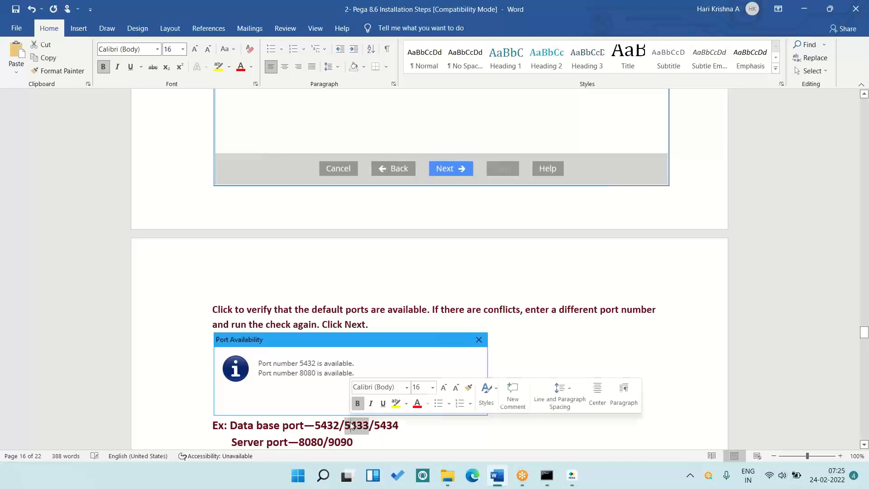
click(401, 429)
click(369, 442)
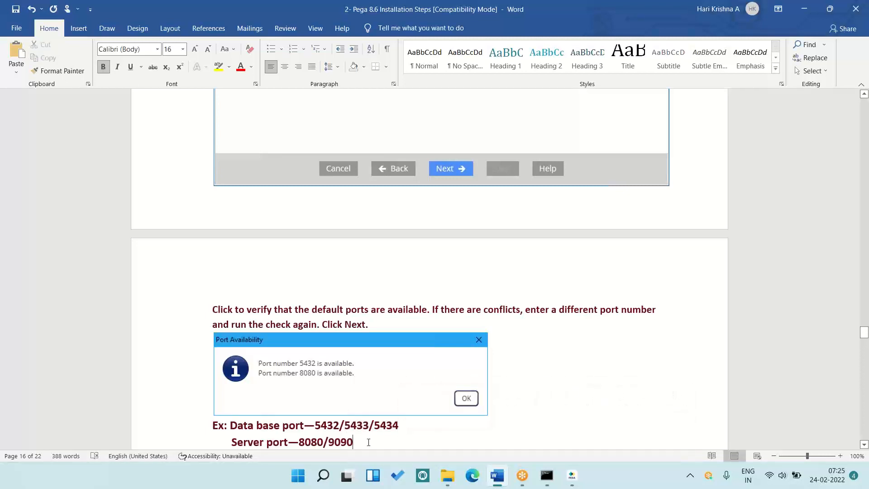
text(/8091)
key(BackSpace)
key(BackSpace)
text(81)
Step: Add a space before "Data base port" and replace the dashes after both port labels with a colon and space
click(234, 425)
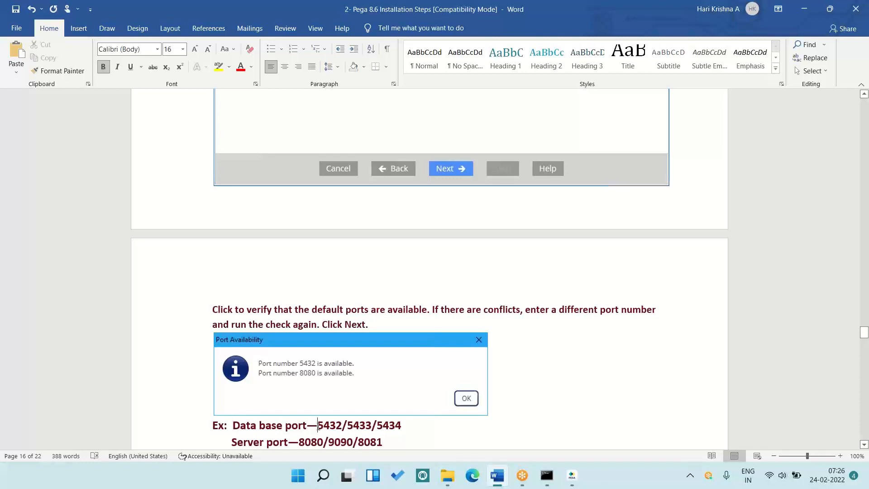
key(BackSpace)
key(BackSpace)
text(t)
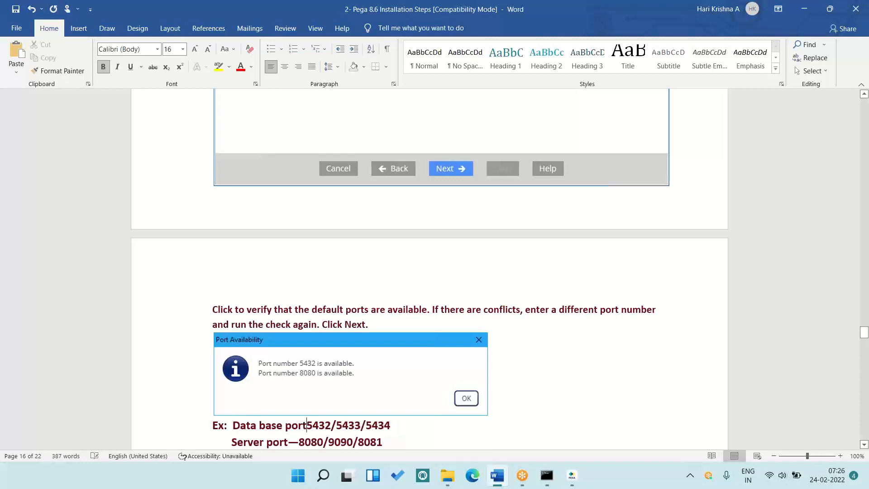
text(:)
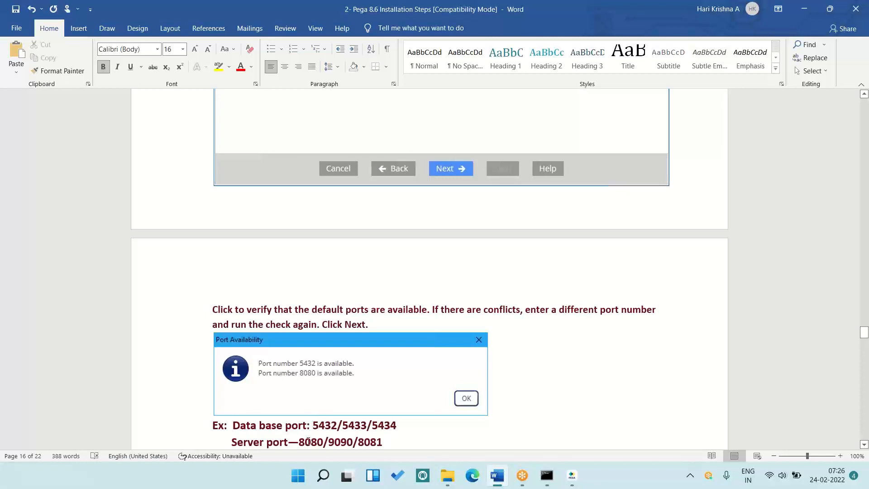
key(BackSpace)
key(BackSpace)
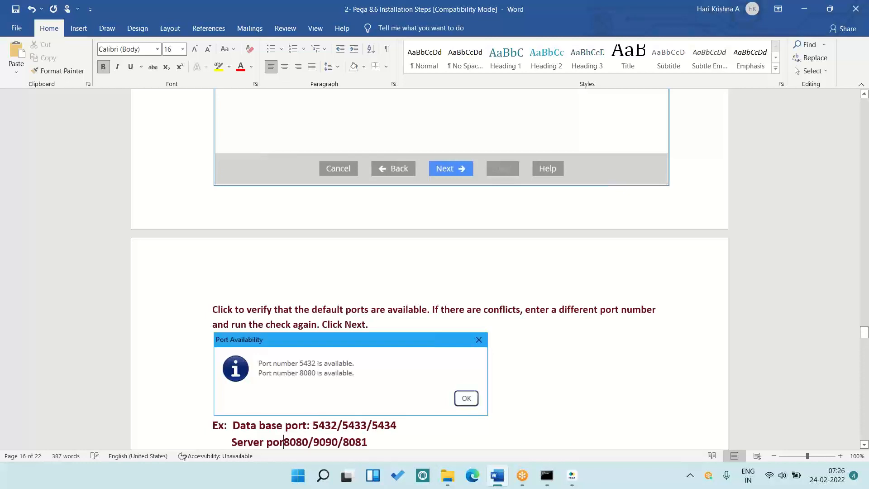
text(t:)
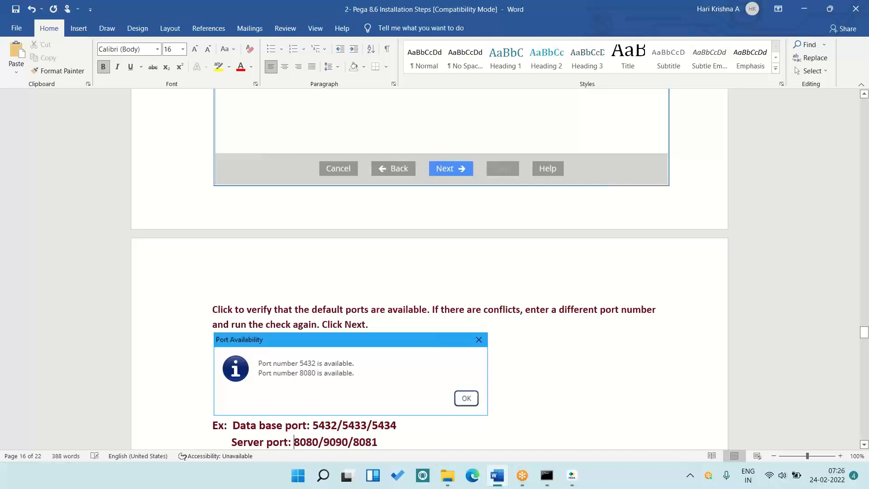
Step: Go to the notes' picture of the Installing Pega Platform Personal Edition page with the Start button
click(400, 443)
scroll(400, 443, down, 15)
click(400, 443)
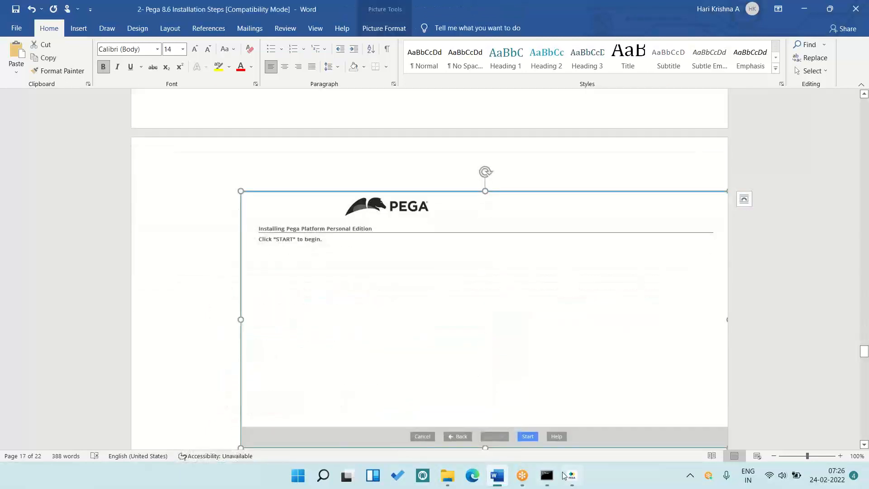
Step: Switch to the Pega installer, advance from Port Configuration to the installation start page, and close the installer
mouse_move(561, 477)
click(571, 478)
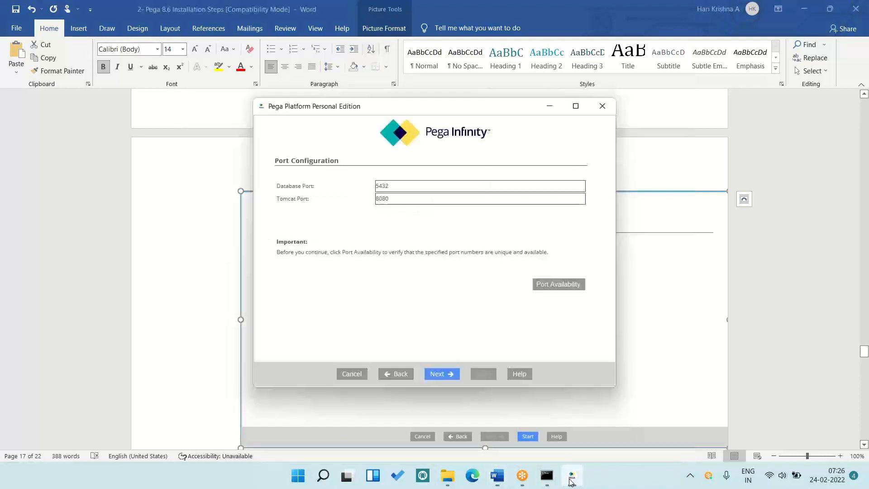
click(438, 374)
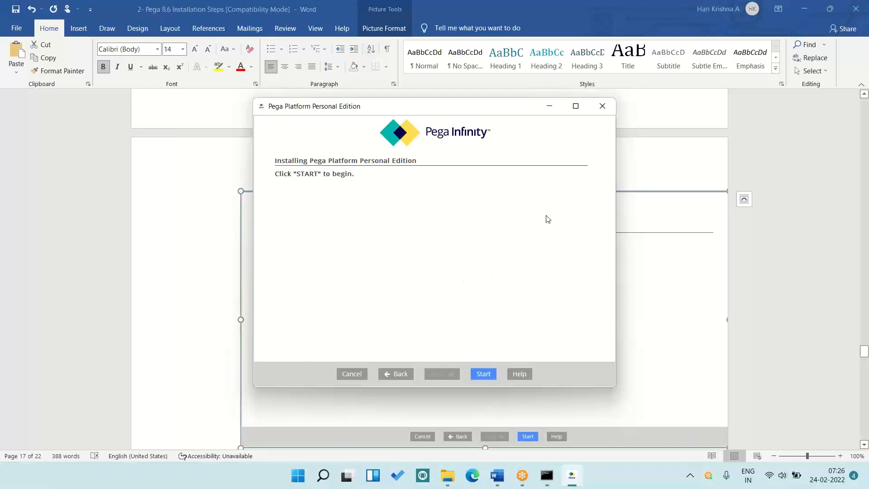
click(602, 107)
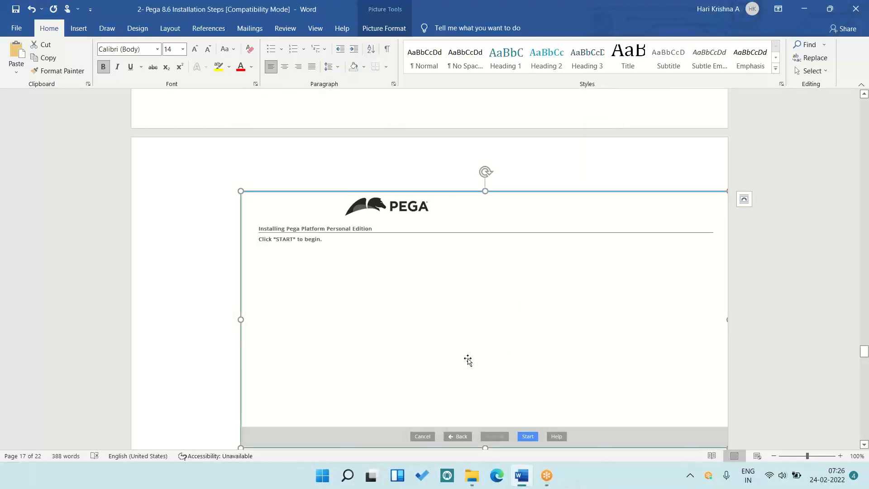
Step: Review the notes from starting the installation through the Rulebase Load Complete message and the PRPC login screen remark
key(Down)
key(Down)
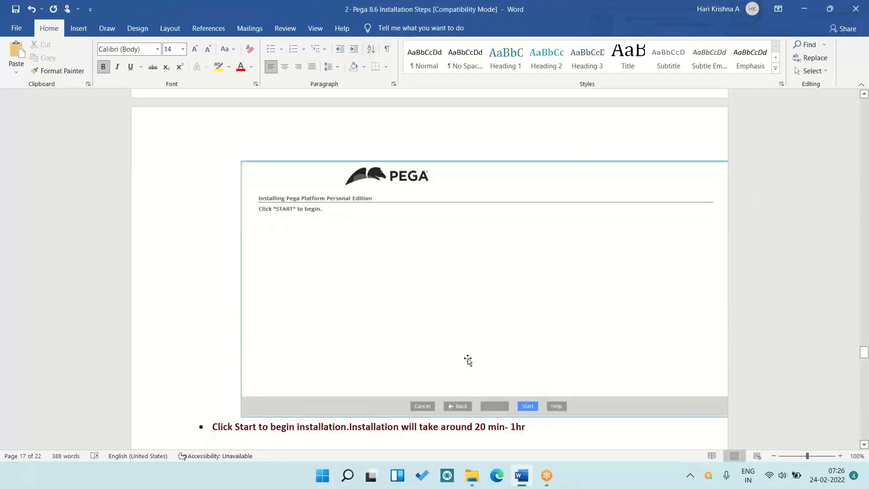
key(Down)
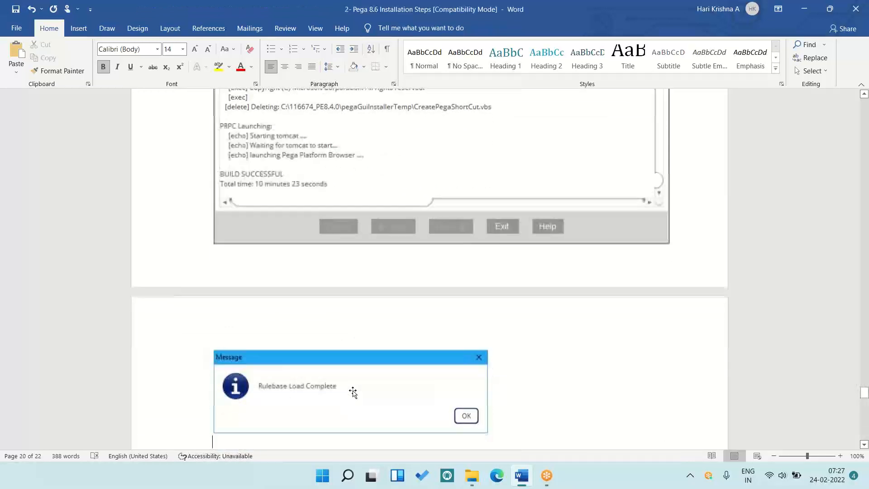
key(Down)
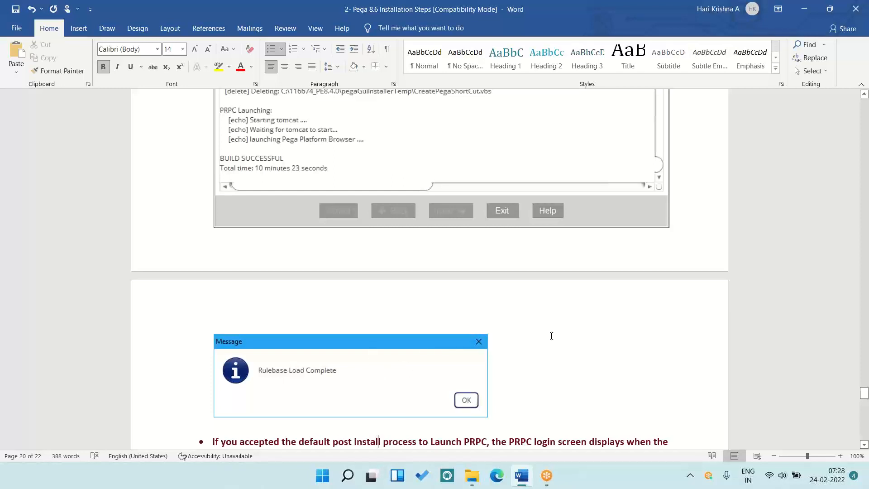
scroll(551, 336, down, 1)
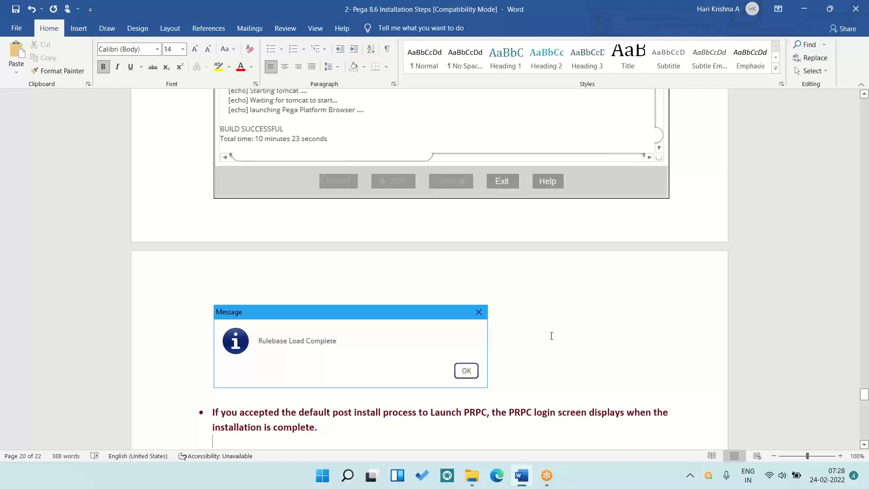
Step: Switch to Microsoft Edge and open the Pega login page at localhost:8080/prweb/PRServlet
click(498, 481)
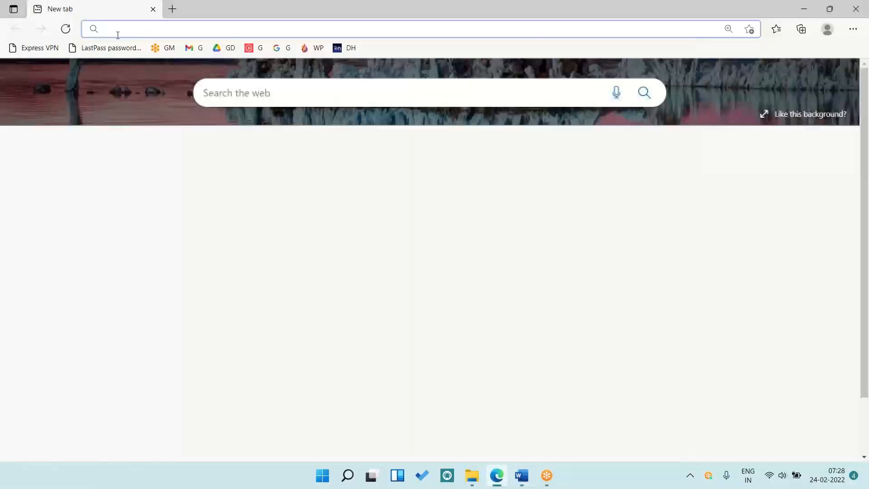
text(localhost:8080/prweb/PRServlet)
key(Return)
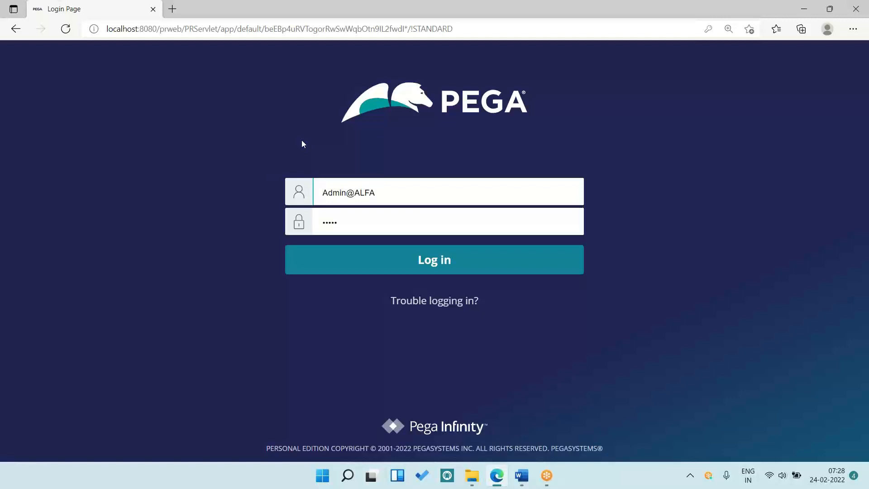
Step: Return to the Word notes and review the Pega login screen picture and the Getting Started section
click(522, 476)
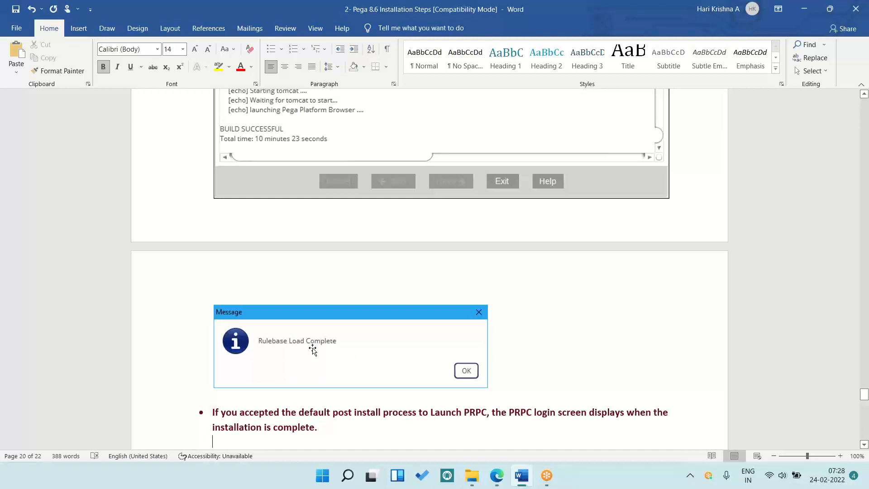
key(ctrl+v)
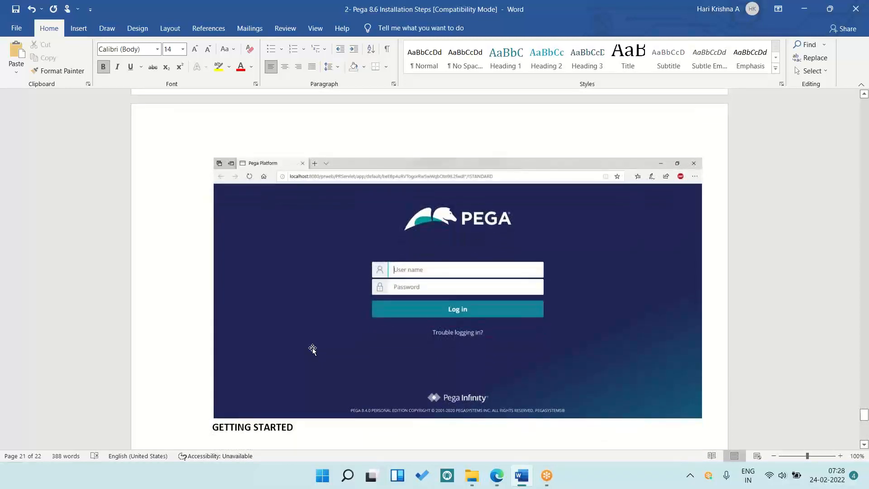
scroll(312, 349, down, 2)
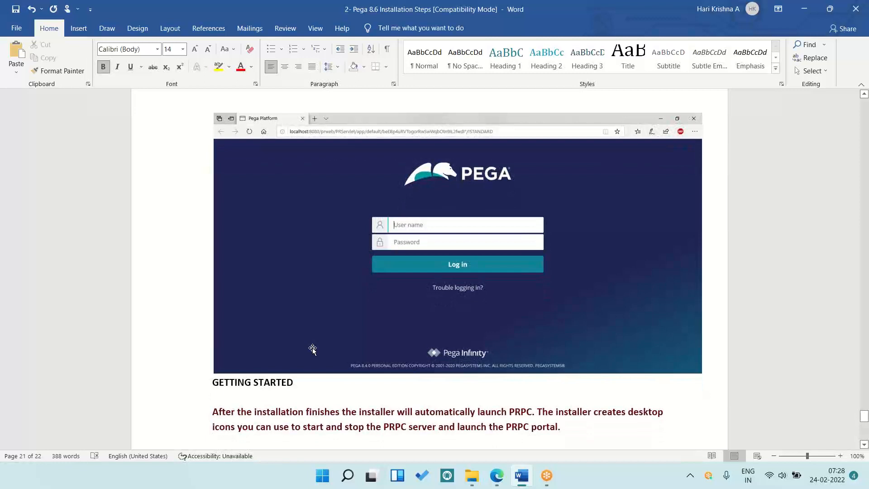
scroll(312, 348, down, 1)
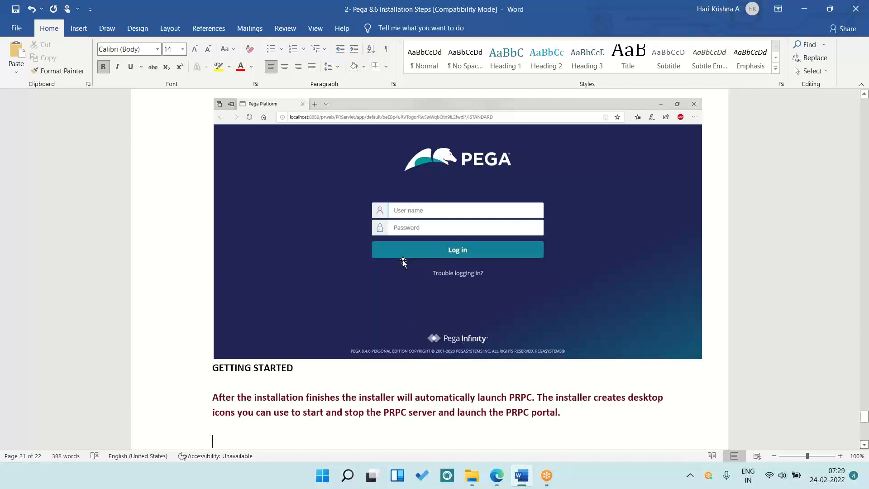
Step: Minimise the Word and Microsoft Edge windows to show the desktop
click(628, 23)
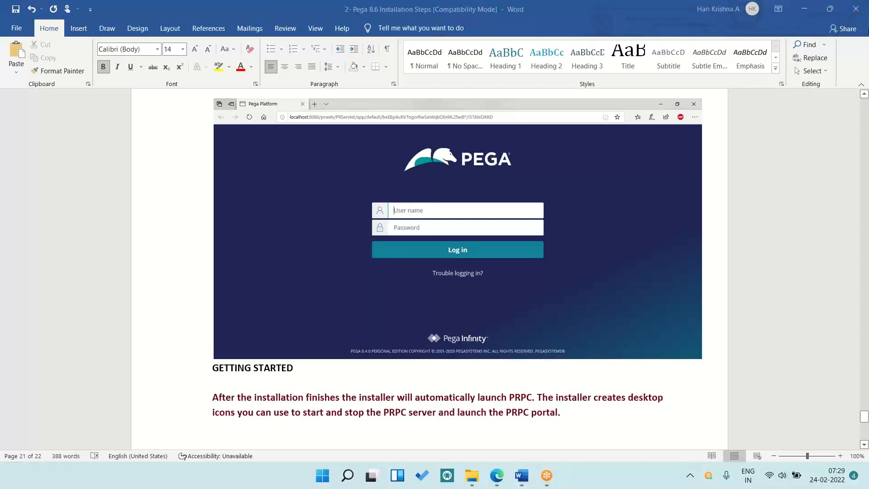
click(524, 481)
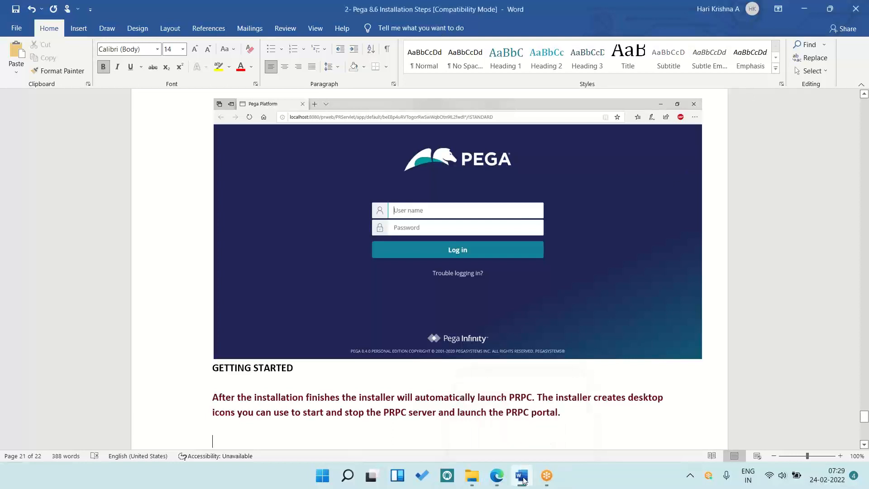
click(524, 482)
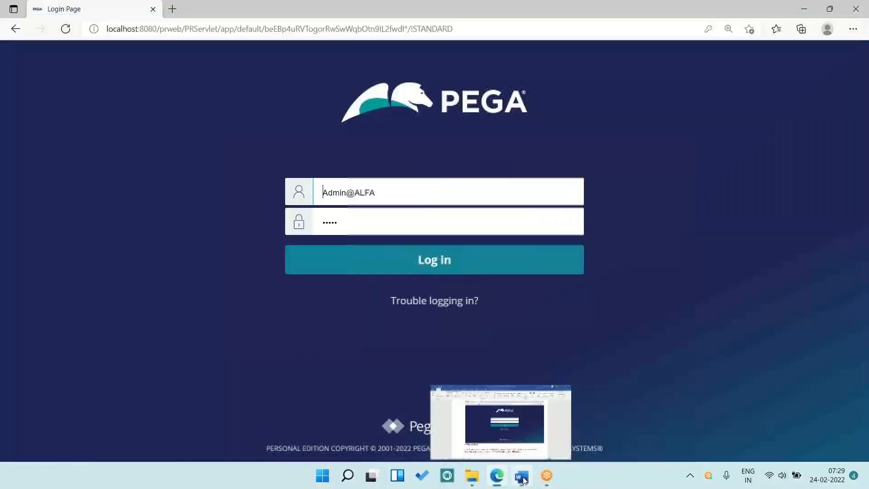
click(496, 478)
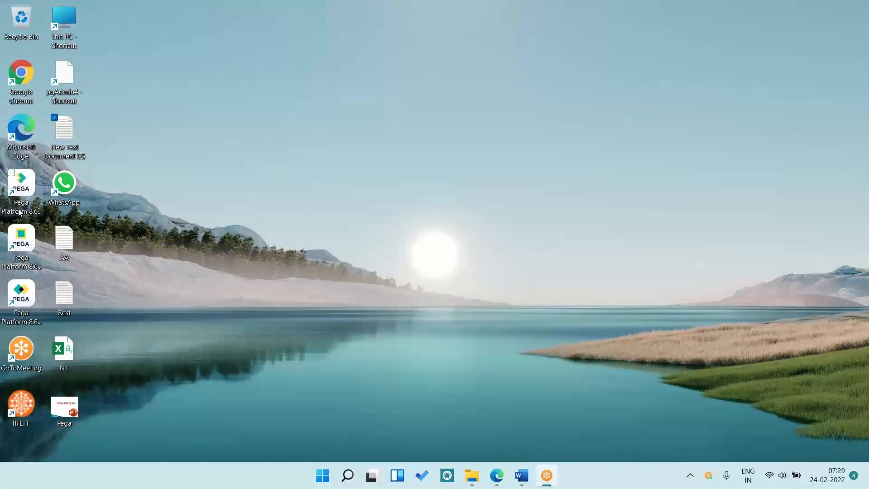
Step: Examine the Pega Platform 8.6.0 Startup, Shutdown and Login shortcuts on the desktop
click(20, 226)
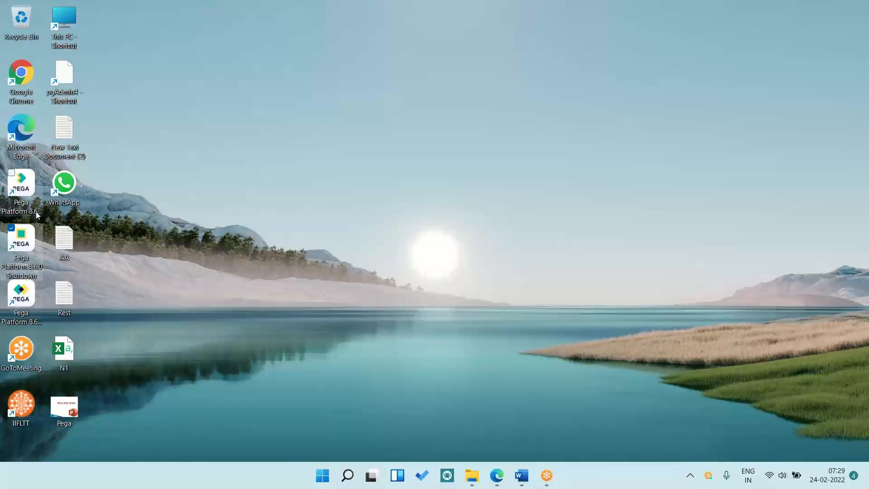
click(20, 189)
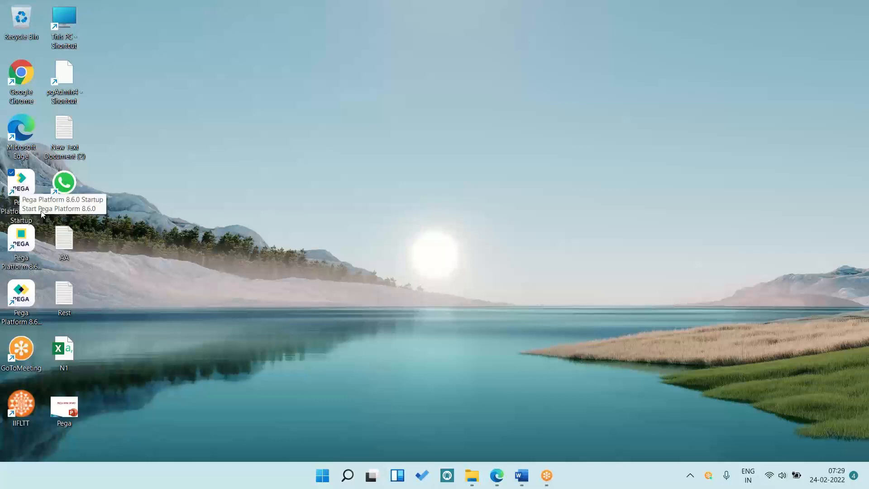
click(167, 251)
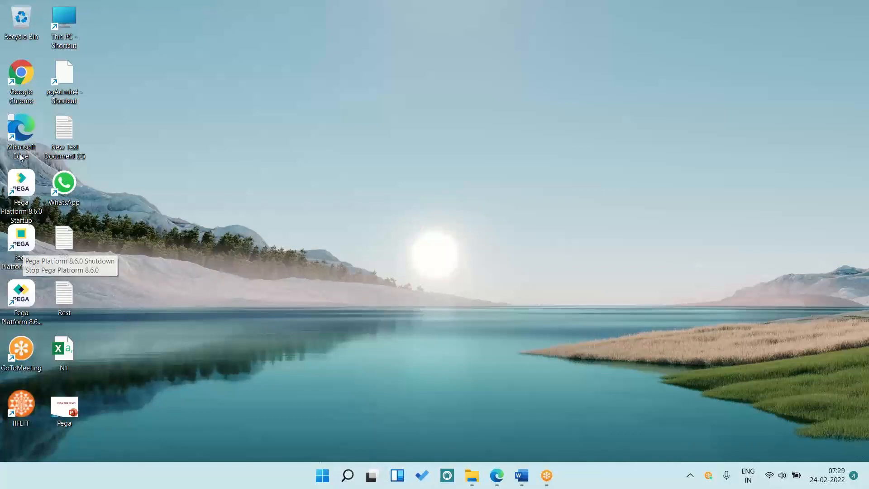
click(21, 190)
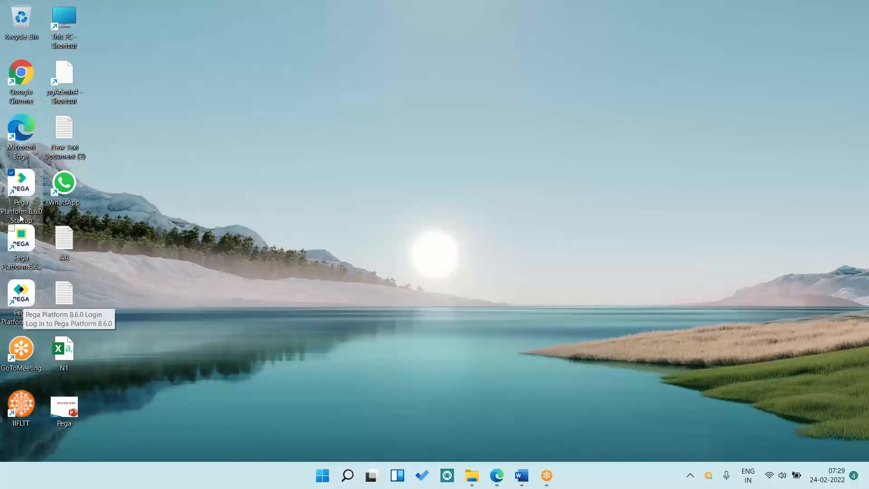
click(23, 293)
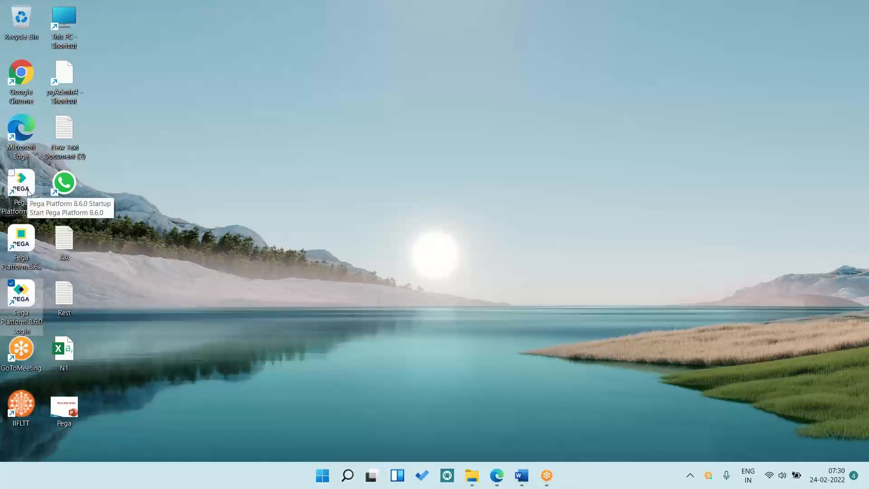
click(169, 192)
click(21, 186)
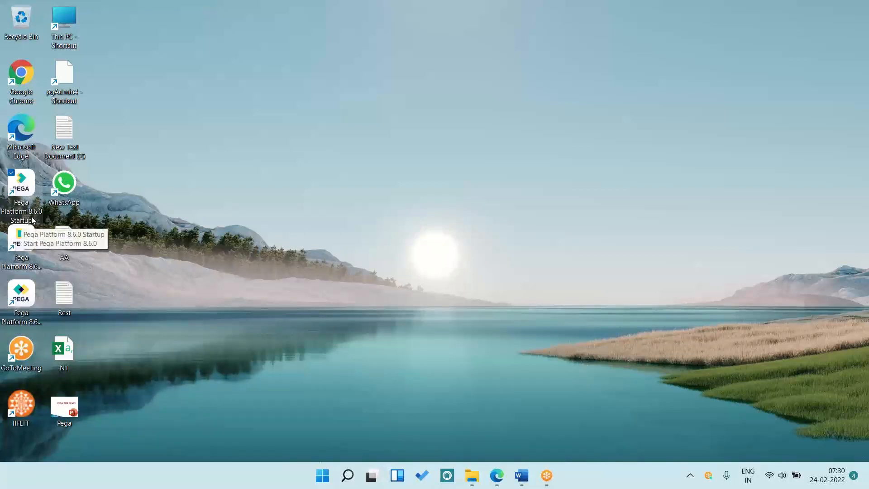
click(21, 240)
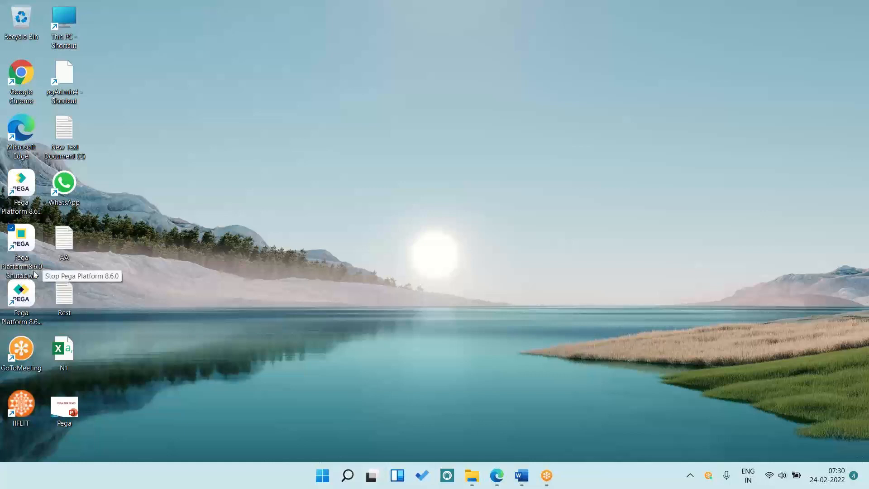
click(25, 301)
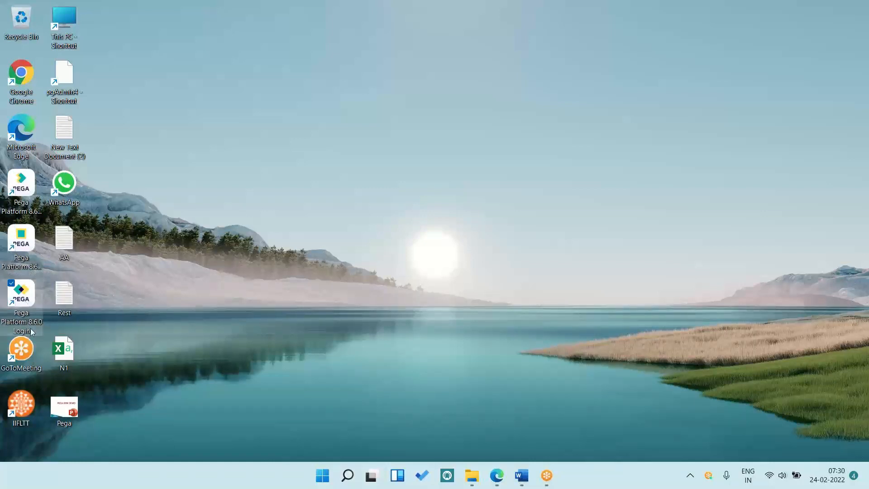
click(168, 298)
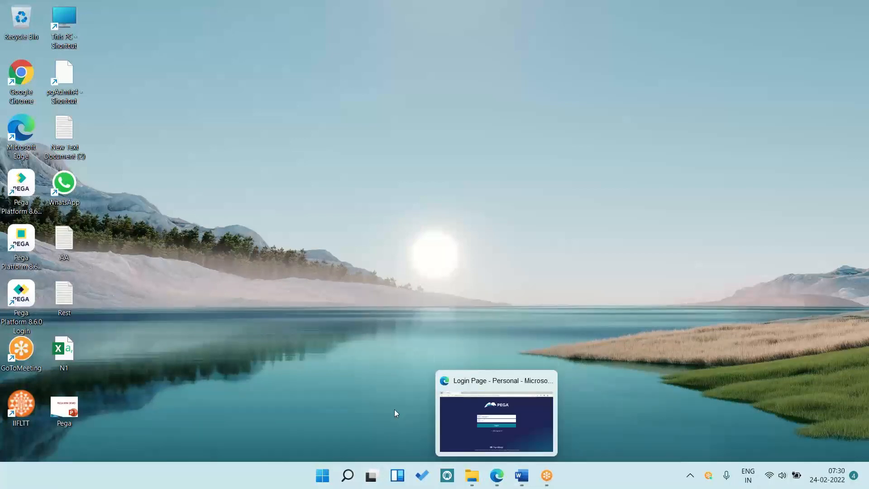
Step: Switch to Desktop 1 to view the Pega Platform 8.6.0 Startup console and return to Desktop 2
mouse_move(369, 471)
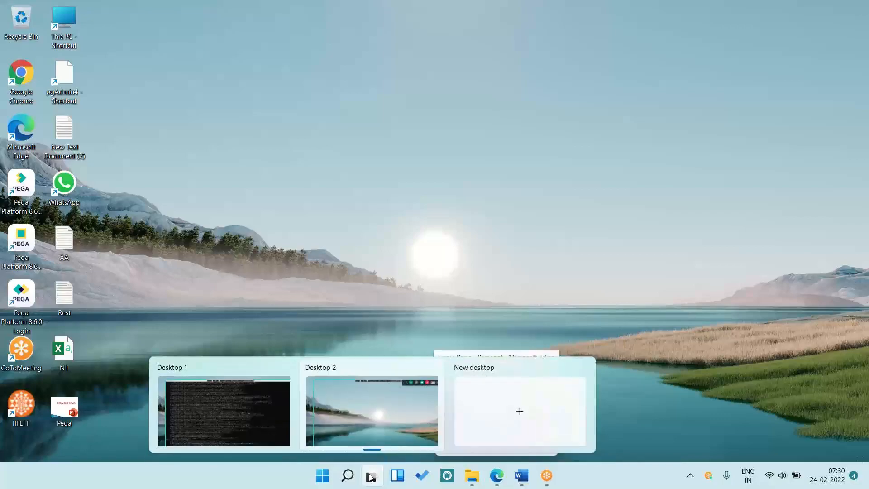
click(265, 426)
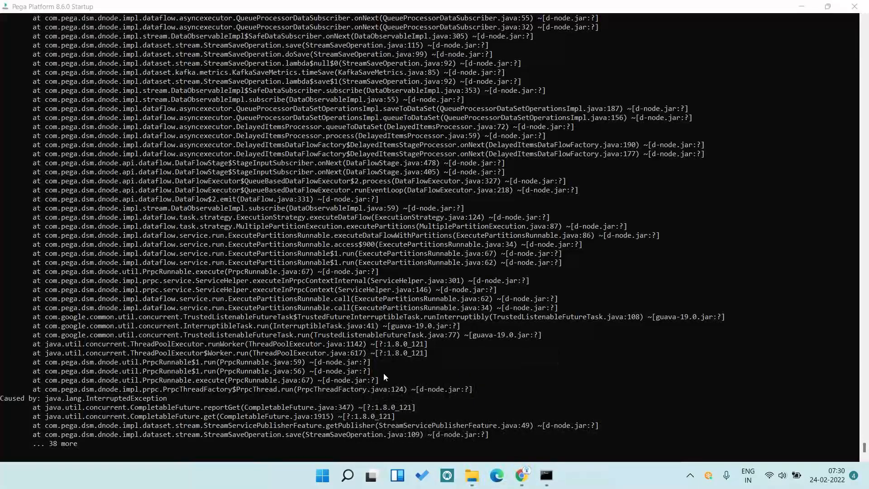
mouse_move(369, 482)
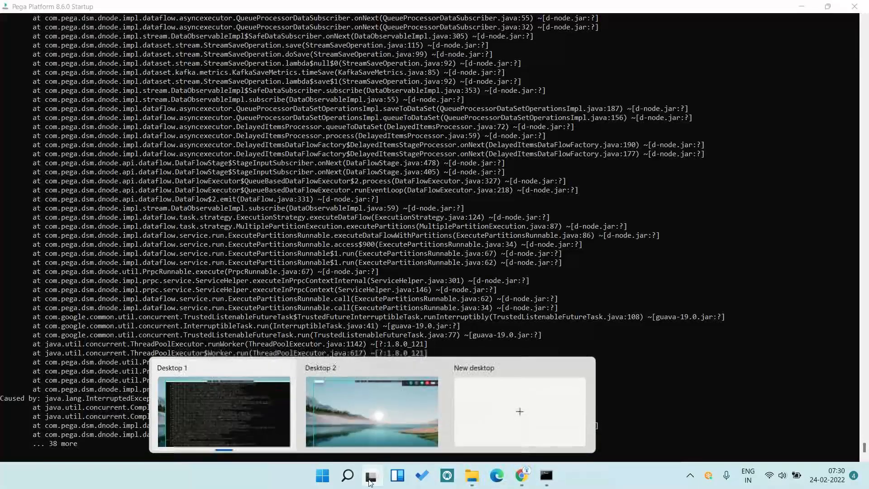
click(377, 406)
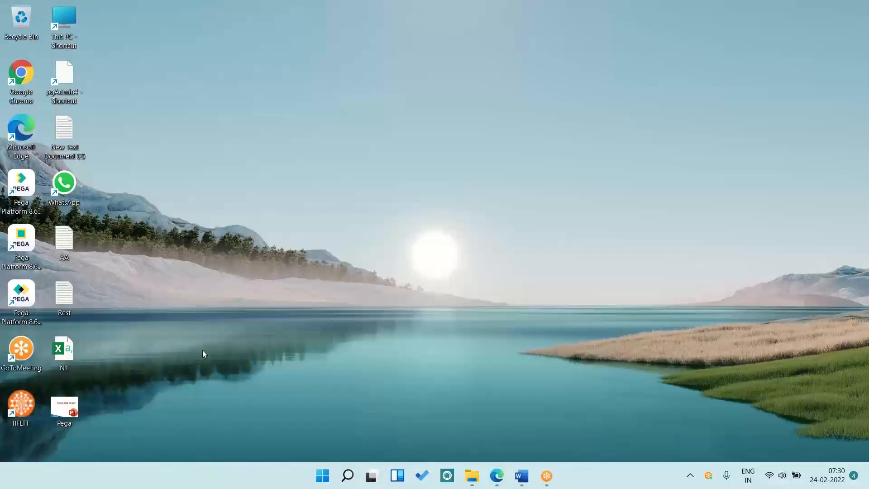
Step: Stop the Pega server with the Pega Platform 8.6.0 Shutdown shortcut and minimise its console window
click(39, 249)
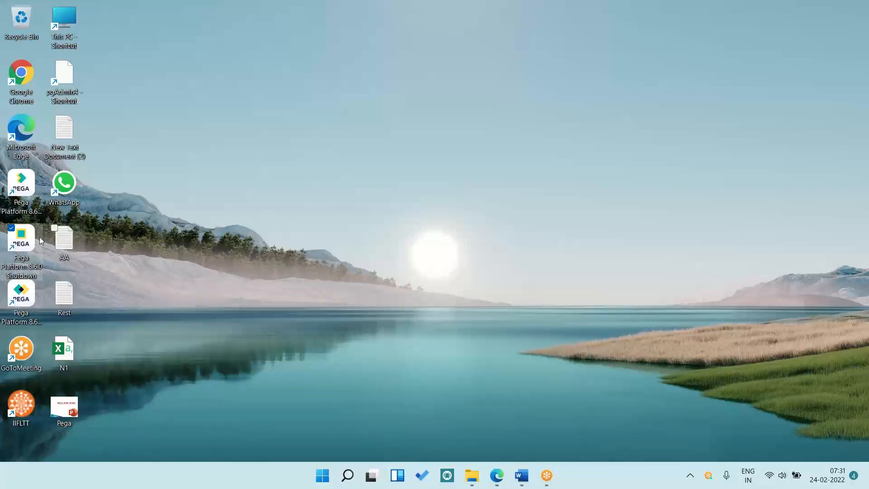
double_click(27, 243)
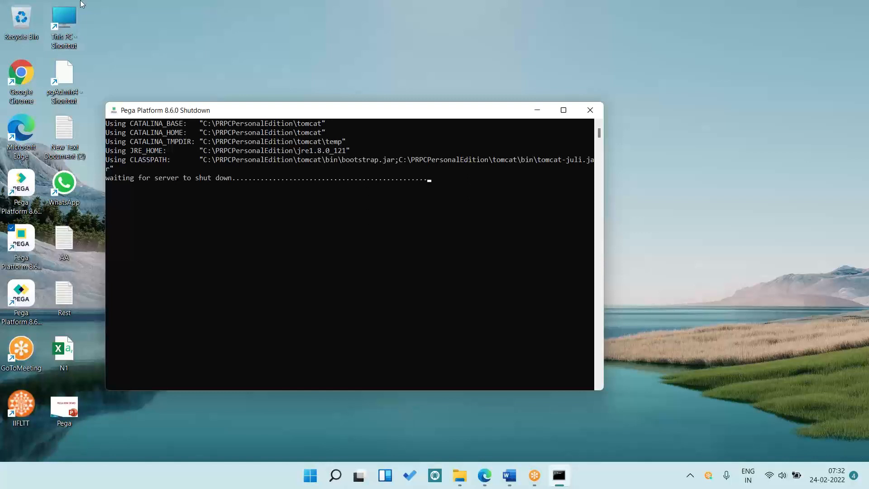
click(537, 111)
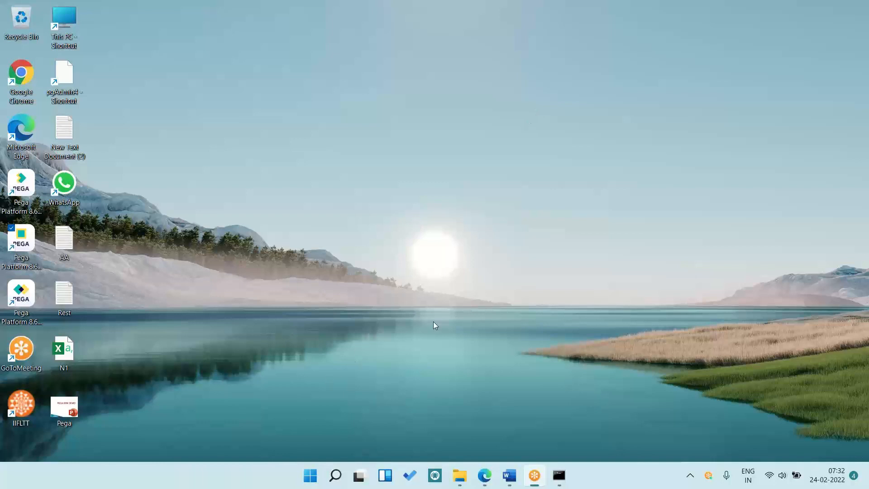
click(560, 479)
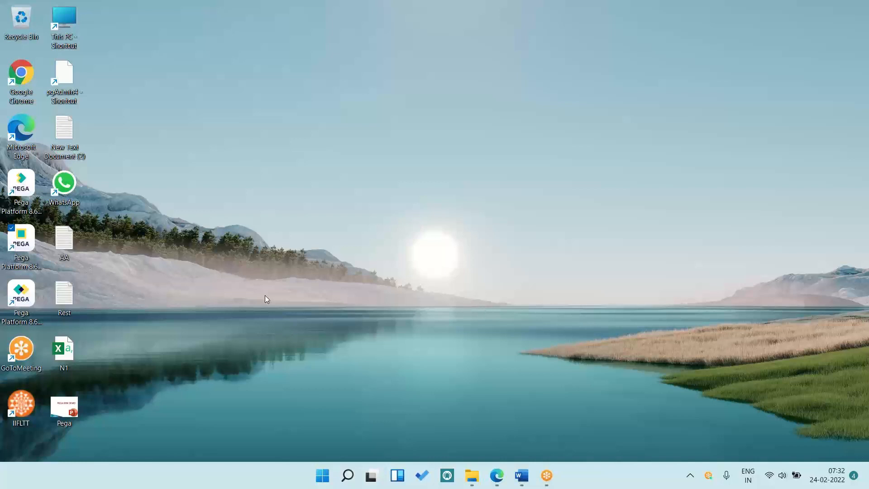
Step: Try to open the Pega login page with the Pega Platform 8.6.0 Login shortcut, and close the old login tab and Microsoft Edge
click(19, 312)
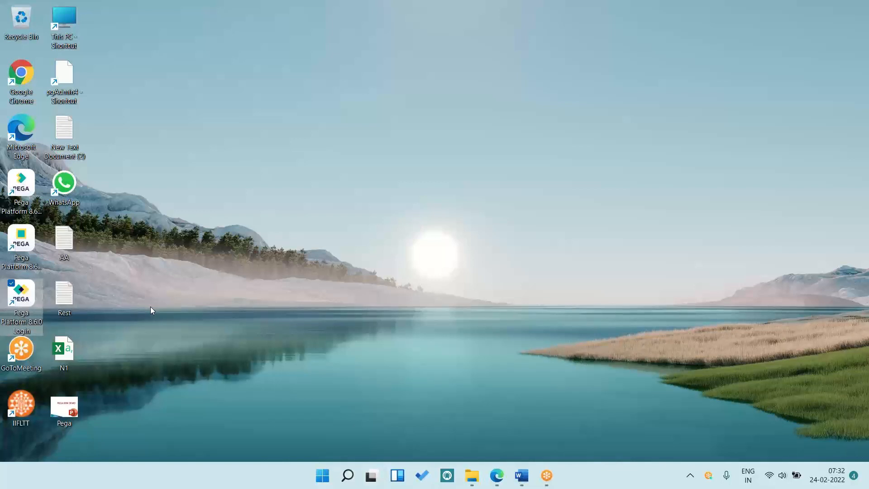
double_click(12, 308)
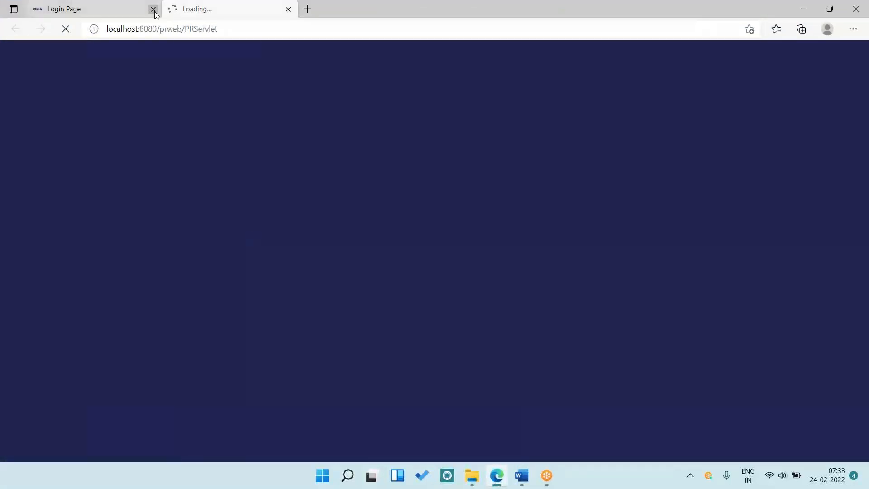
click(153, 9)
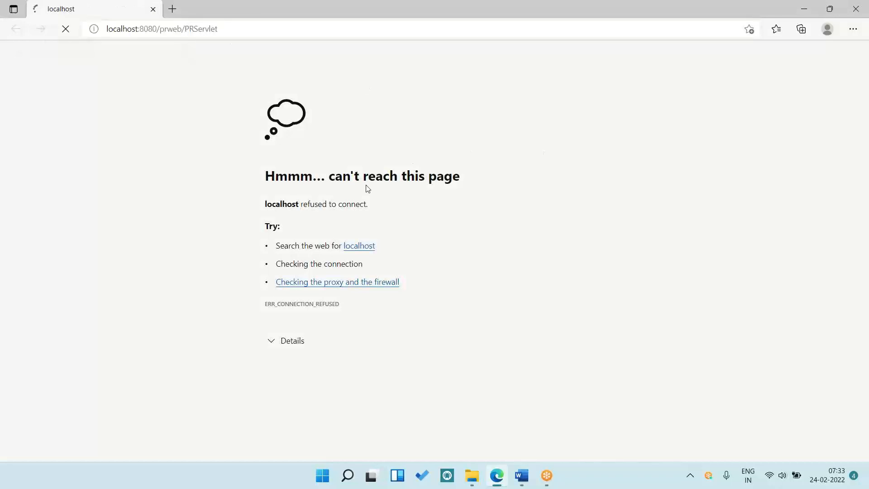
click(857, 10)
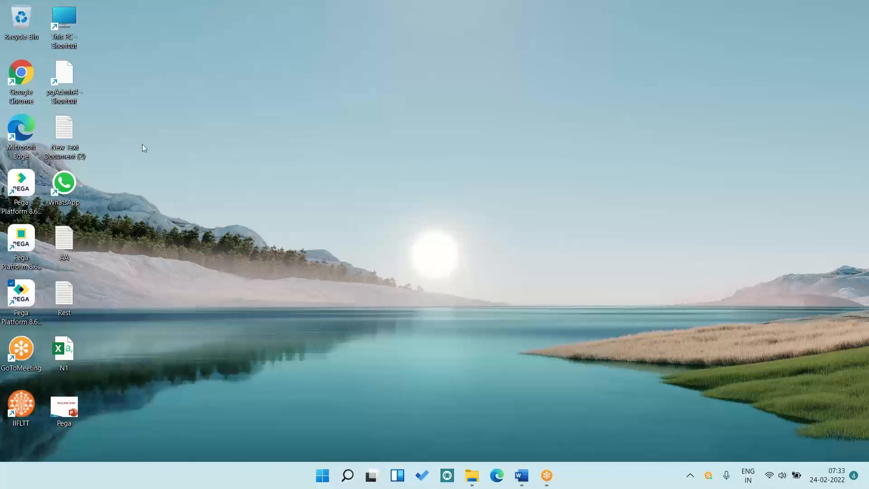
Step: Start the Pega server with the Pega Platform 8.6.0 Startup shortcut and minimise its console window
click(21, 188)
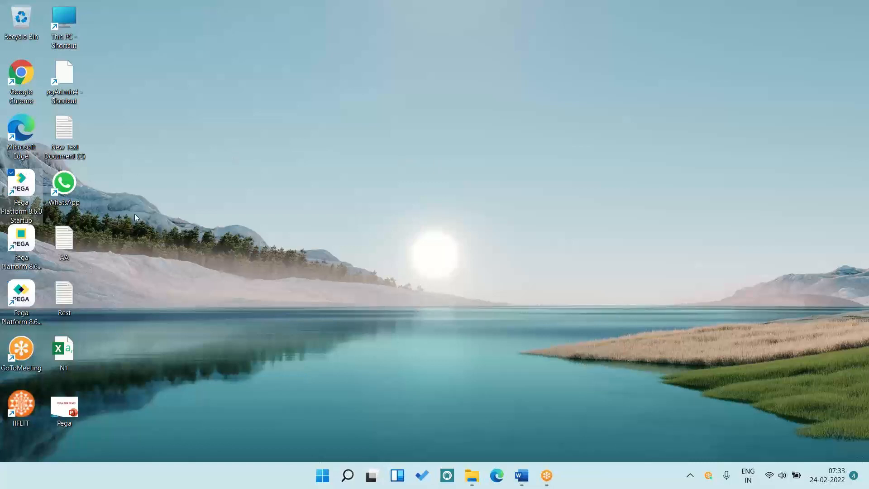
click(154, 217)
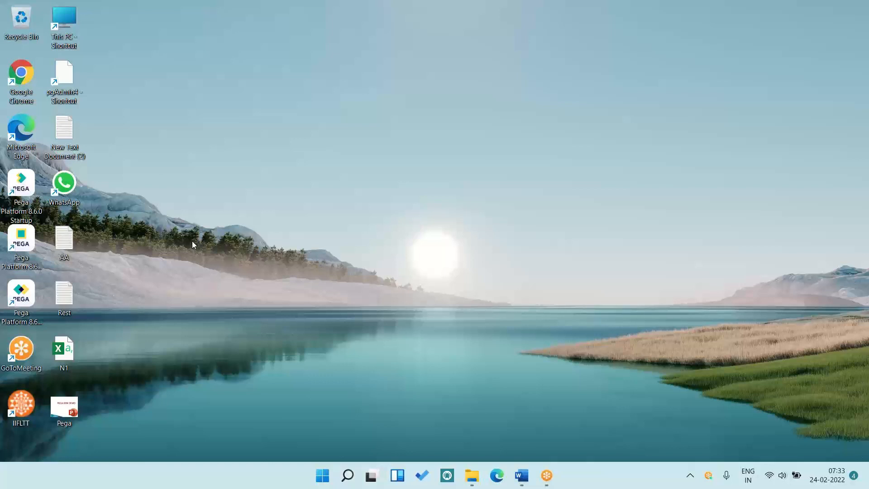
click(24, 304)
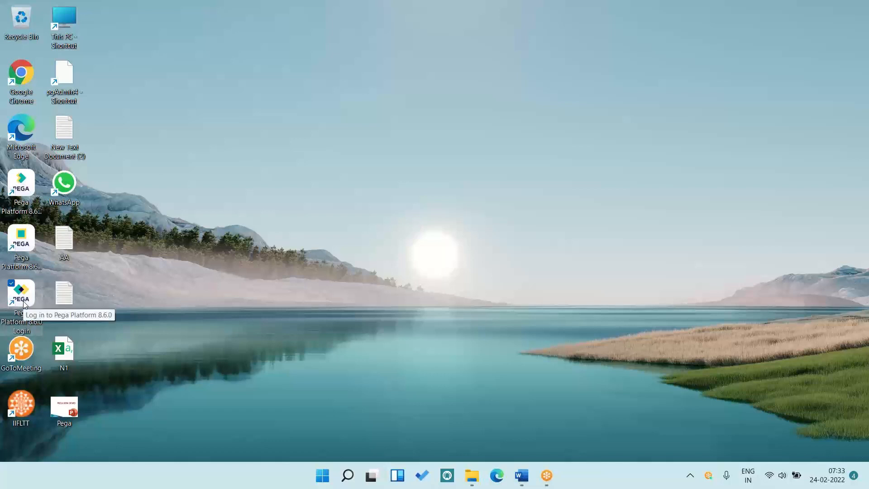
click(186, 240)
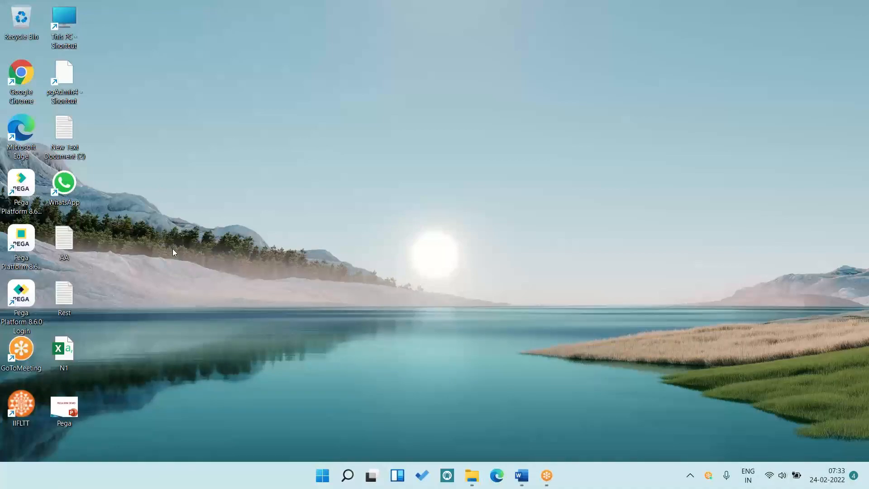
double_click(26, 189)
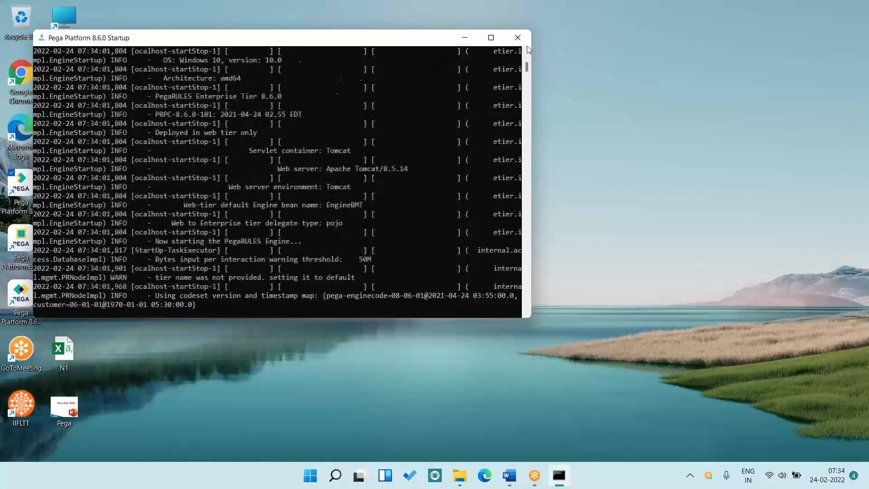
click(465, 42)
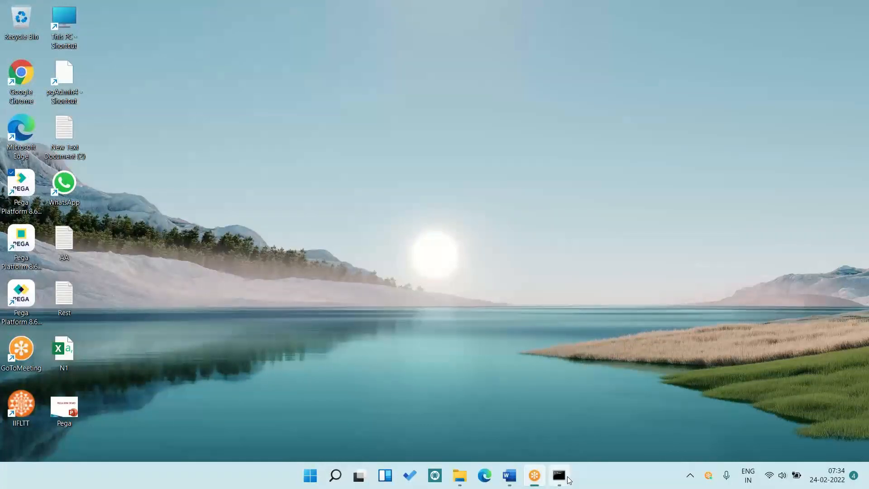
mouse_move(567, 479)
Step: Open the Pega login page with the Pega Platform 8.6.0 Login shortcut and return to the Getting Started section of the Word notes
click(28, 298)
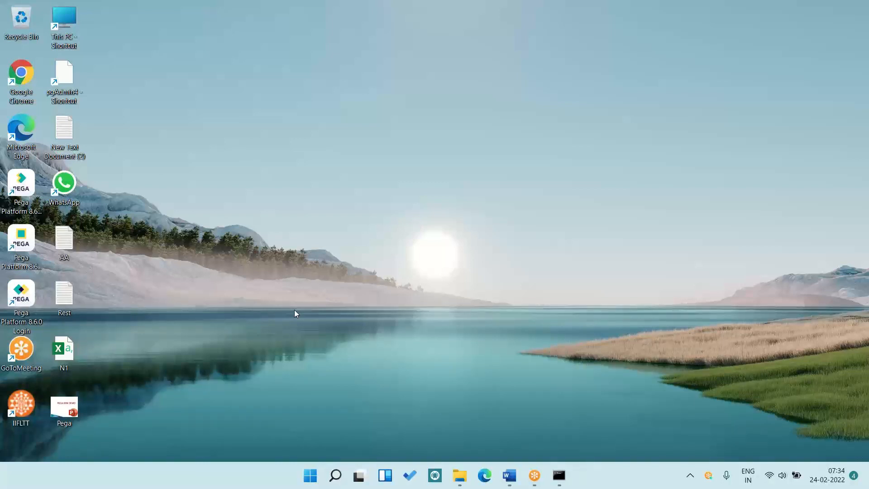
double_click(21, 307)
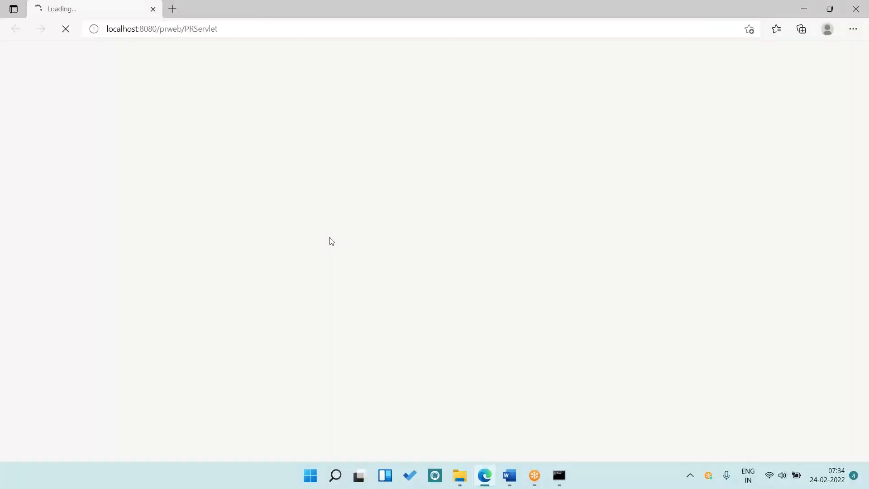
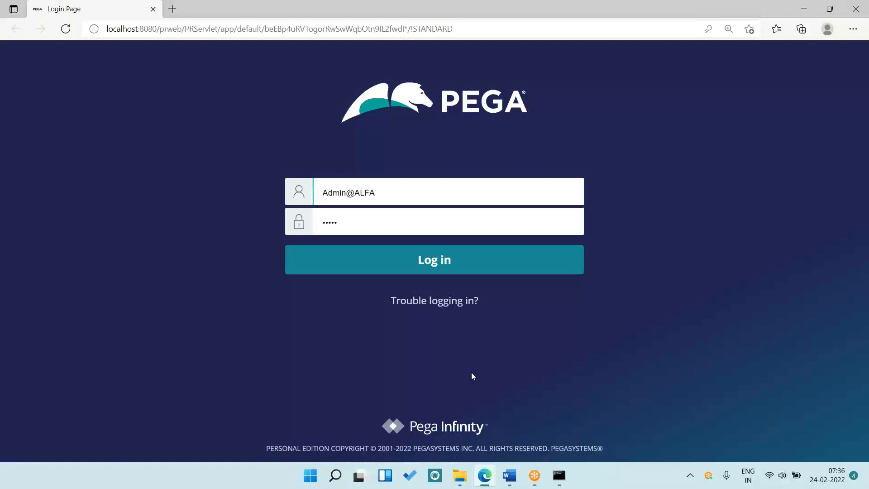
click(510, 483)
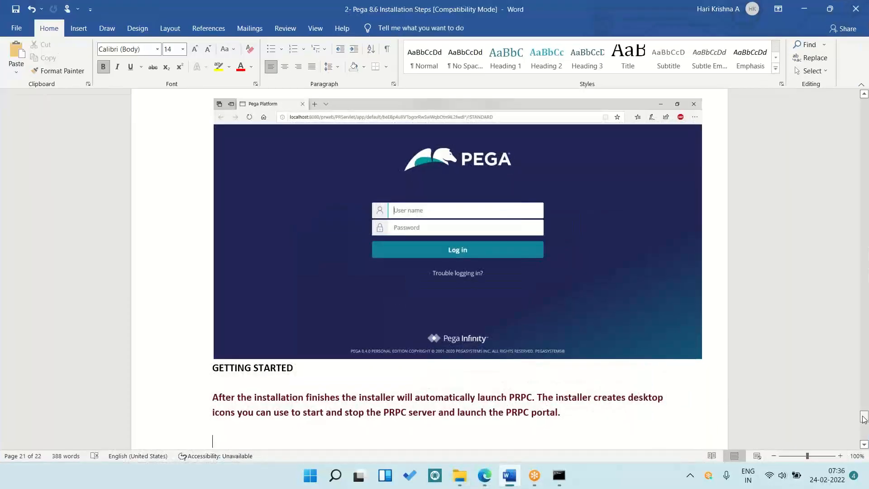
Step: Go back to page 2 of the notes and highlight the Step3 and Step4 text on where to run the installation from
drag(864, 419, 866, 120)
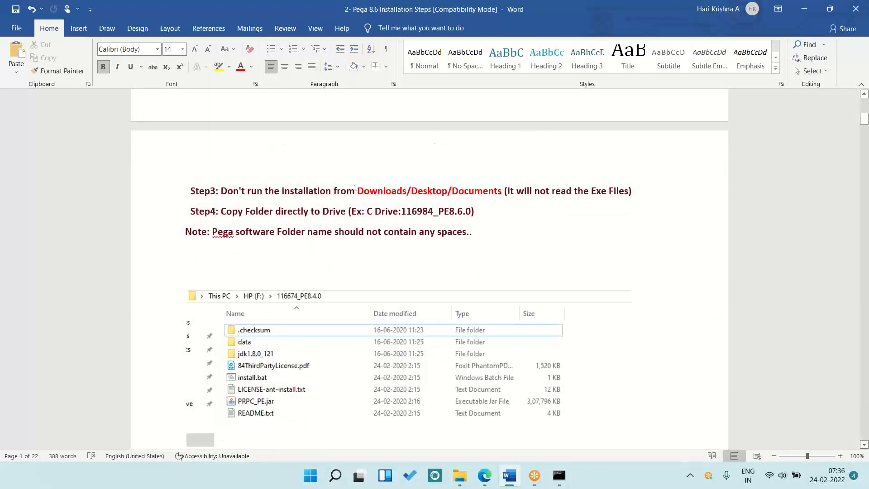
drag(357, 187, 485, 195)
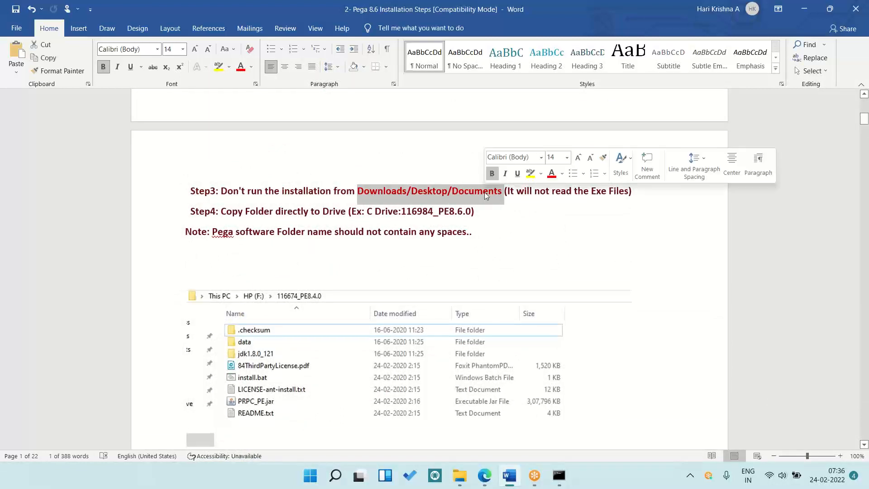
double_click(357, 214)
click(358, 214)
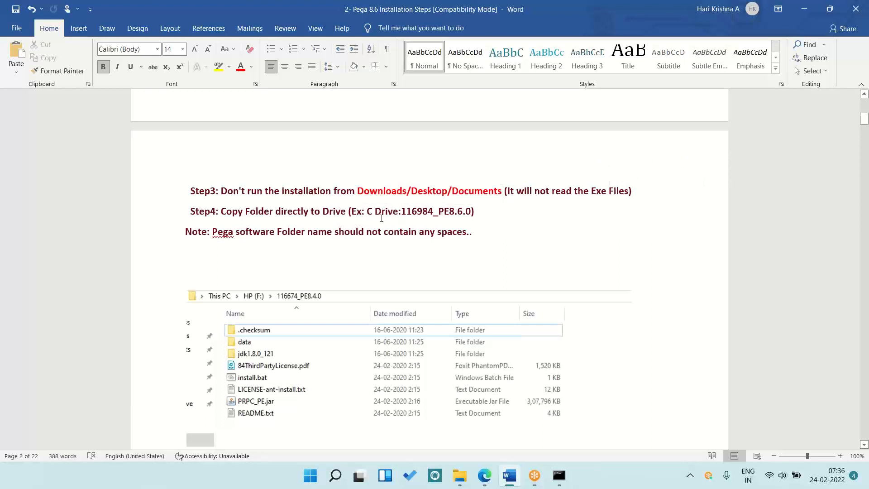
double_click(230, 212)
click(223, 211)
triple_click(296, 190)
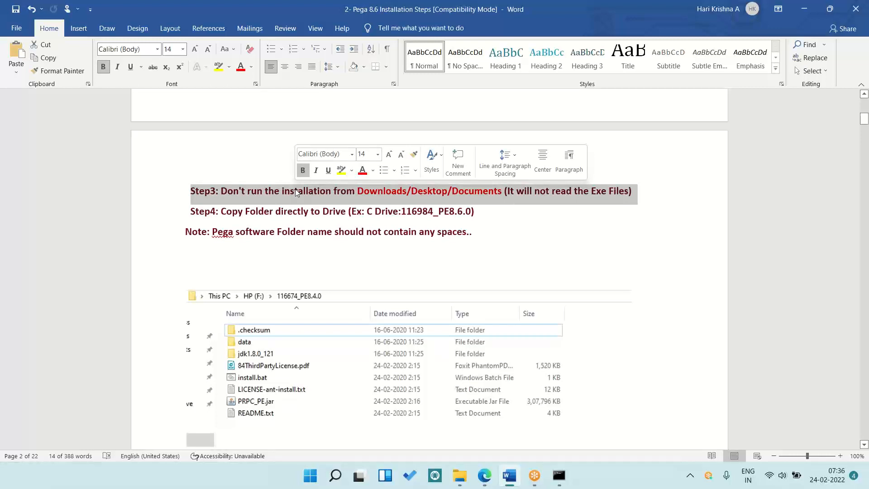
double_click(378, 190)
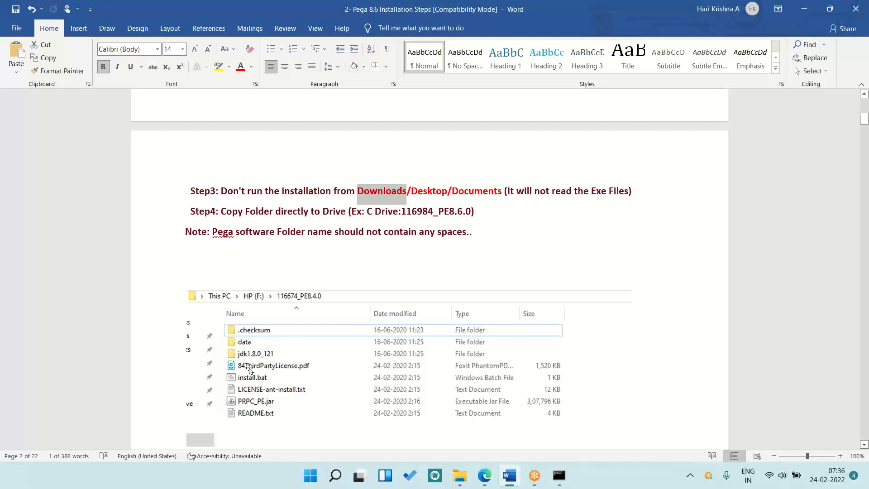
Step: Go through the installer pages of the notes to the Java firewall alert and its Allow Access instruction
key(Down)
key(Down)
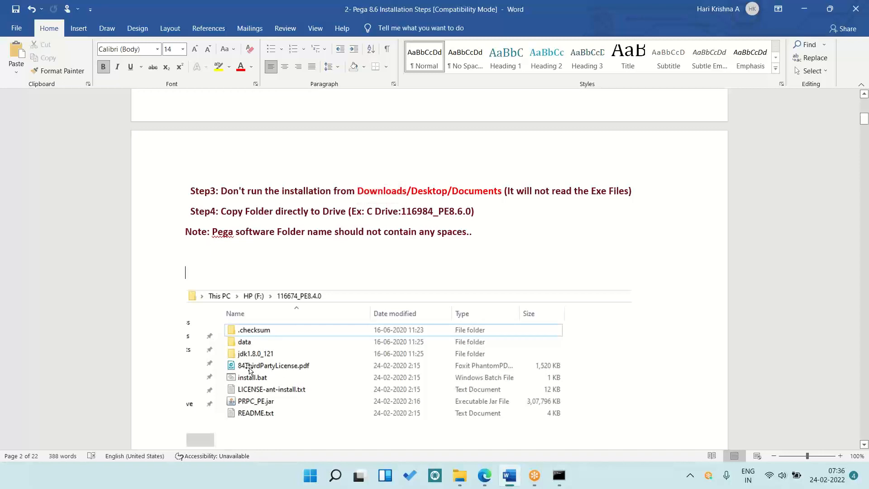
click(250, 370)
scroll(250, 369, down, 5)
scroll(250, 368, down, 15)
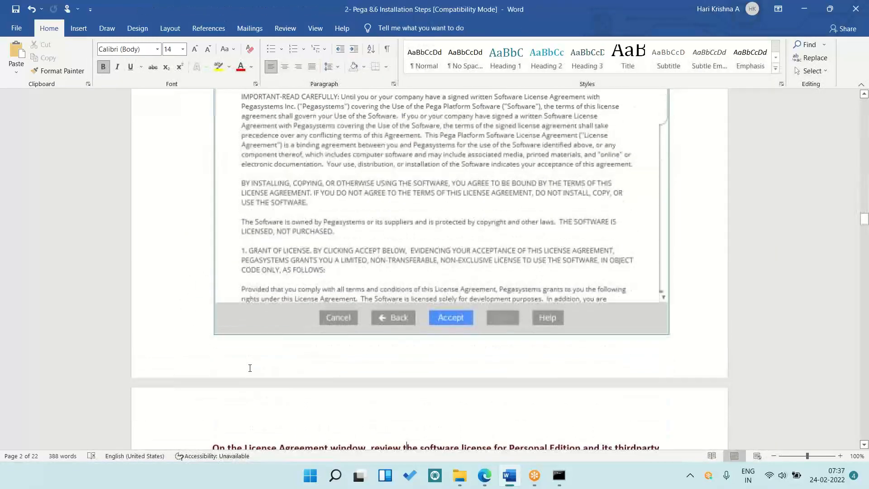
scroll(250, 368, down, 15)
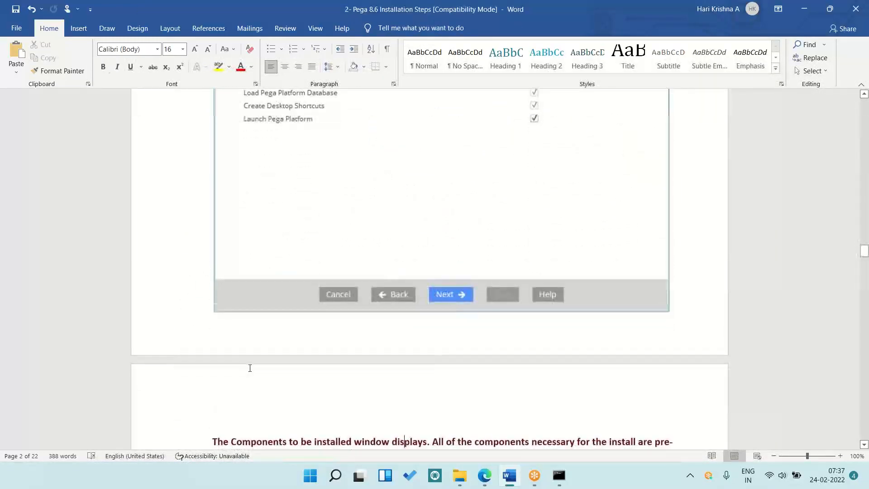
scroll(250, 369, down, 20)
scroll(250, 370, down, 5)
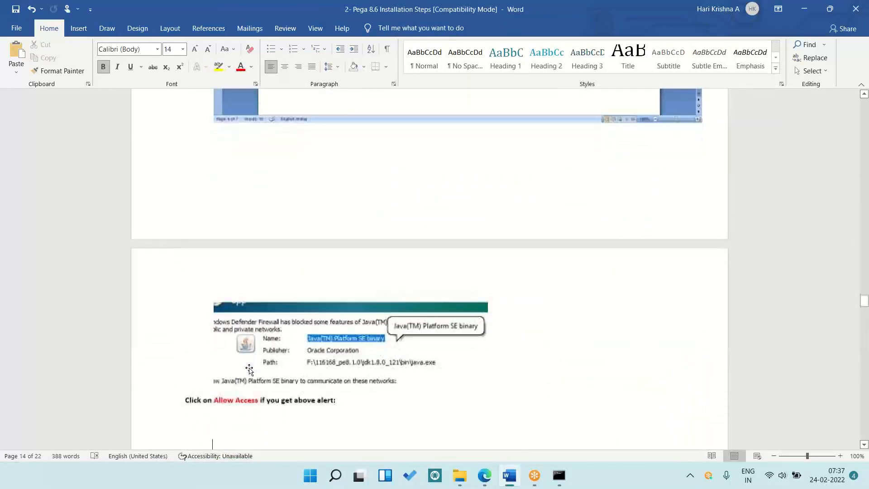
scroll(249, 370, down, 1)
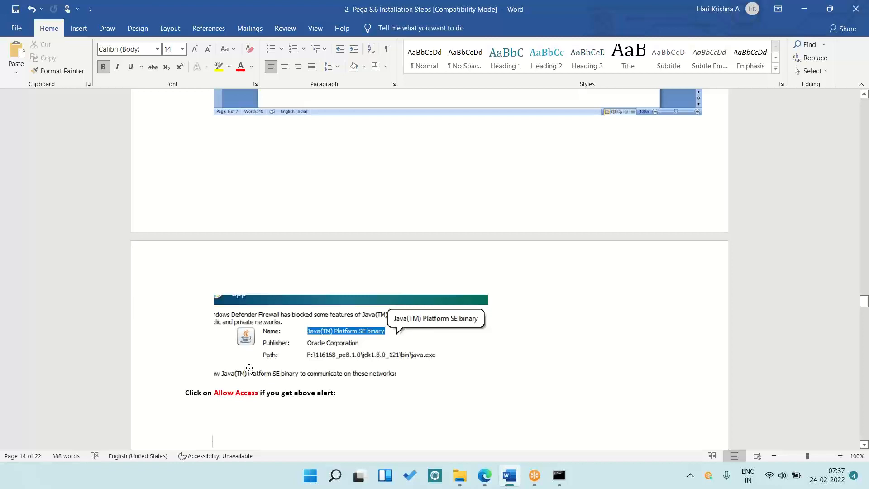
Step: Review the Port Configuration section, including the port availability check and the example database and server ports
key(Down)
key(Down)
key(Down)
key(Down)
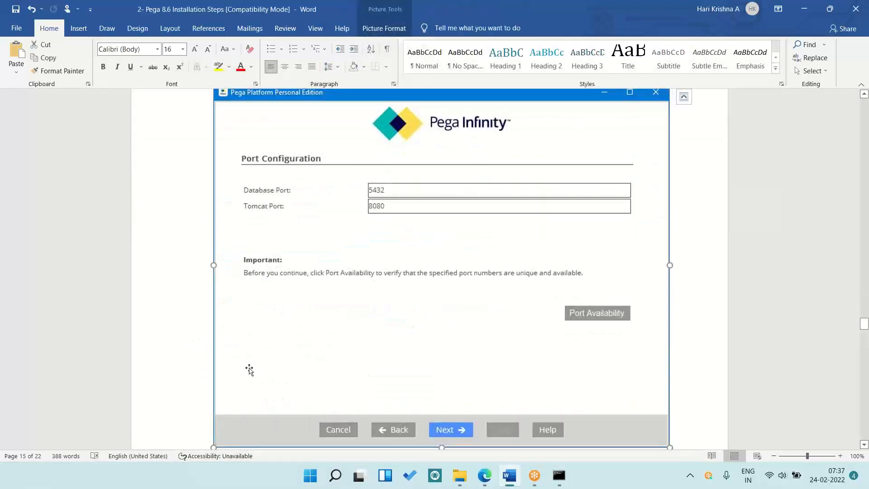
key(Down)
key(Down)
key(Down)
key(Down)
key(Down)
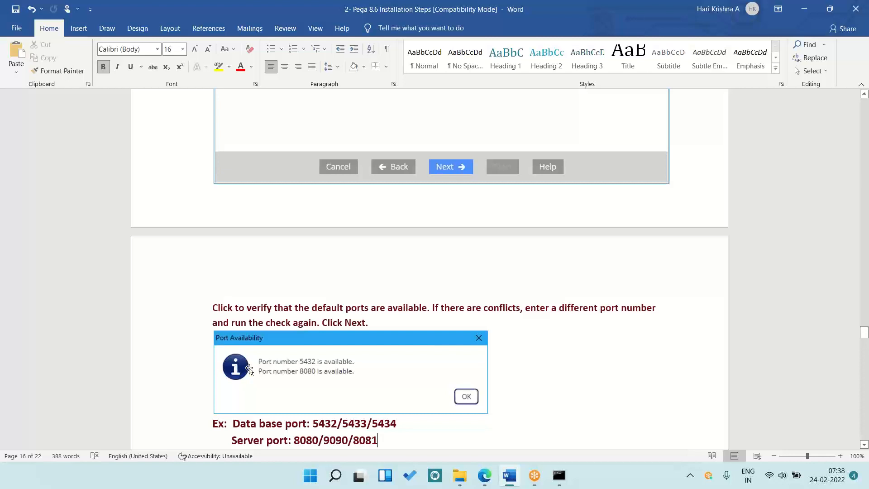
Step: Go past the rulebase load and default login sections to the uninstall instructions at the end of the notes
scroll(250, 370, down, 10)
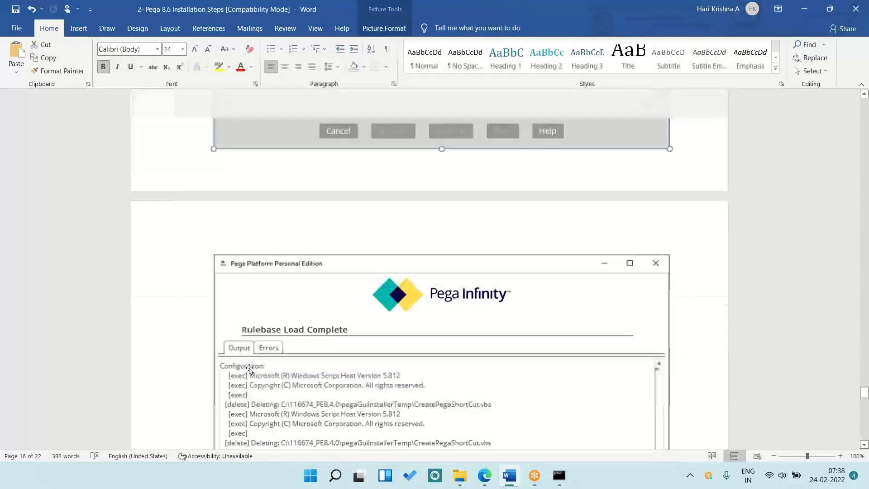
key(Down)
key(Down)
key(Down)
key(Down)
key(Down)
key(Down)
key(Down)
key(Down)
key(Down)
key(Down)
key(Down)
key(Down)
key(Down)
key(Down)
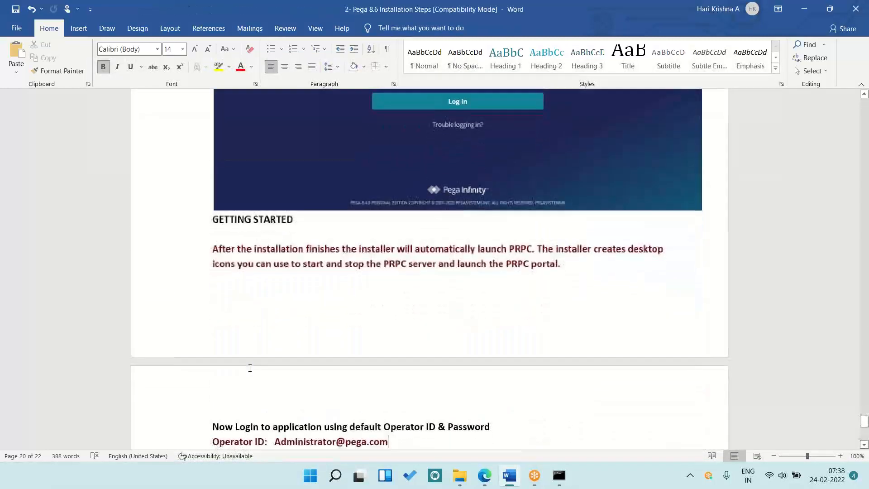
key(Down)
key(Down)
key(Down)
key(Down)
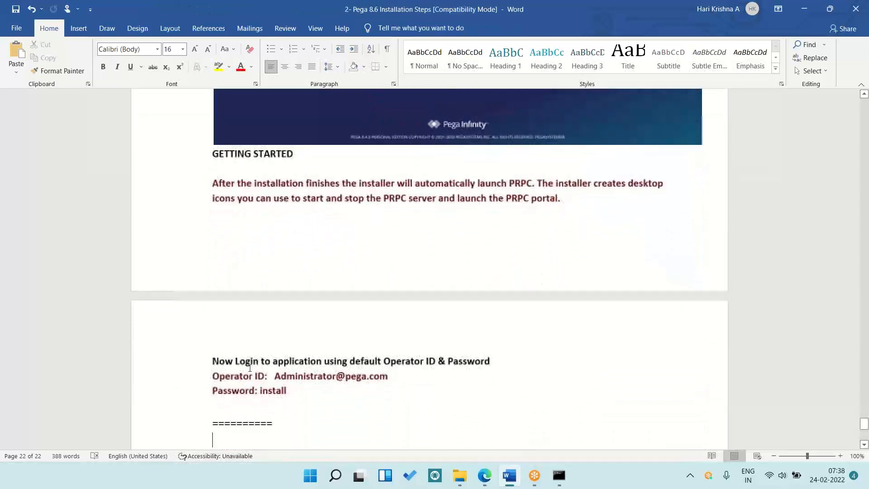
key(Down)
key(Down)
key(Down)
key(Down)
key(Down)
key(Down)
key(Down)
key(Down)
key(Down)
key(Down)
key(Down)
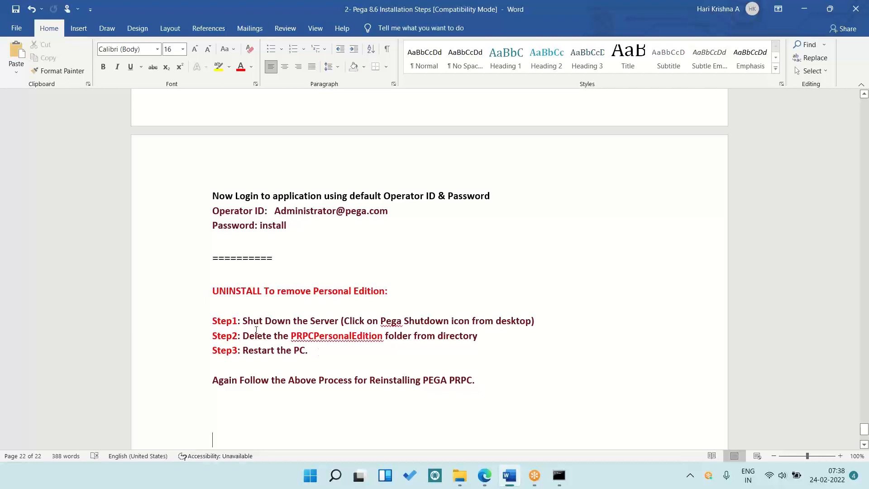
Step: Highlight the Step1 line about shutting down the server in the uninstall instructions
double_click(225, 323)
click(225, 323)
triple_click(299, 324)
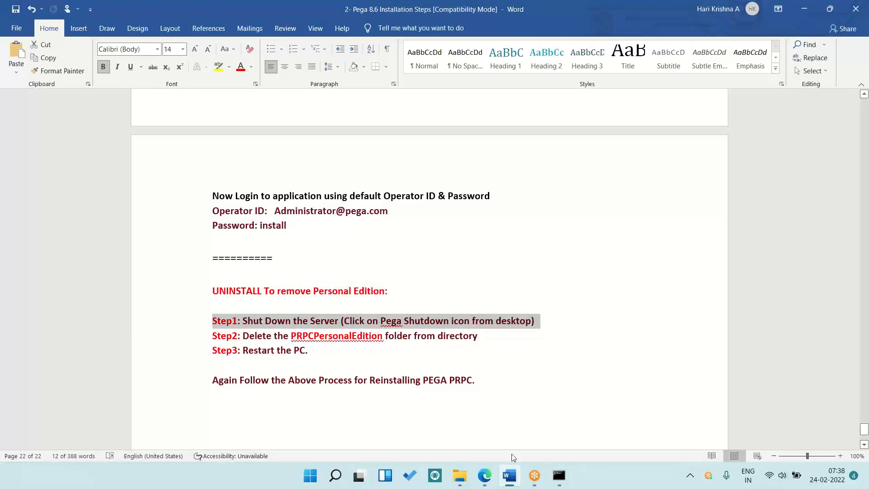
Step: Minimise Word, show the PRPCPersonalEdition folder on the C: drive in File Explorer, and return to the Word notes
click(602, 20)
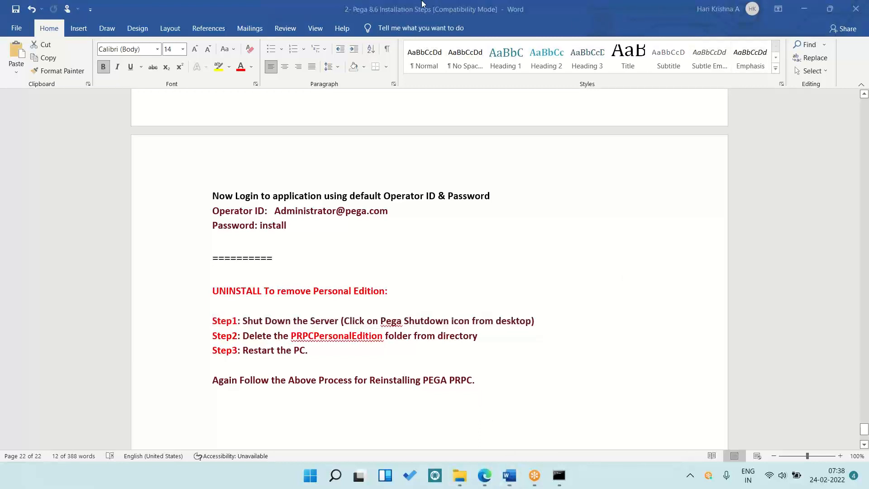
click(806, 9)
click(807, 9)
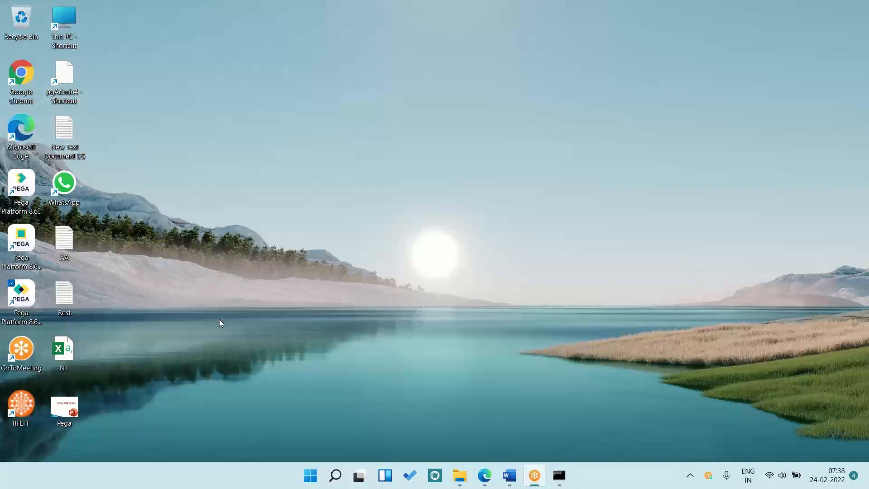
mouse_move(463, 486)
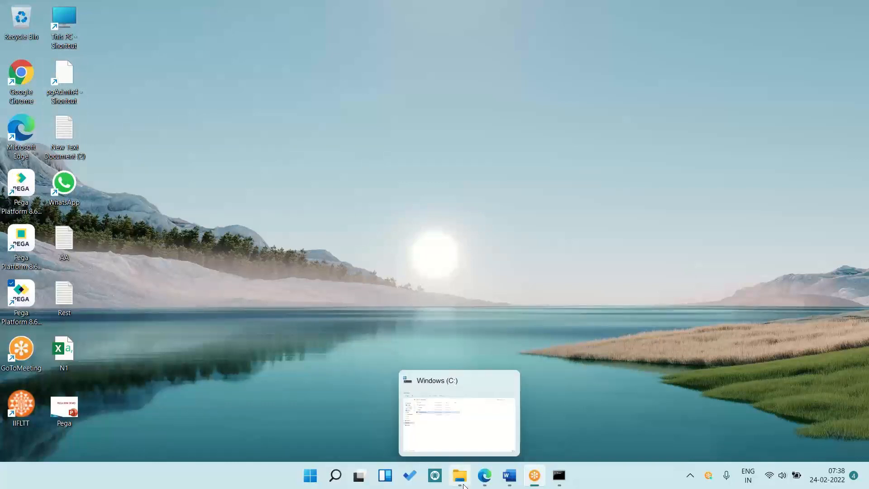
click(466, 431)
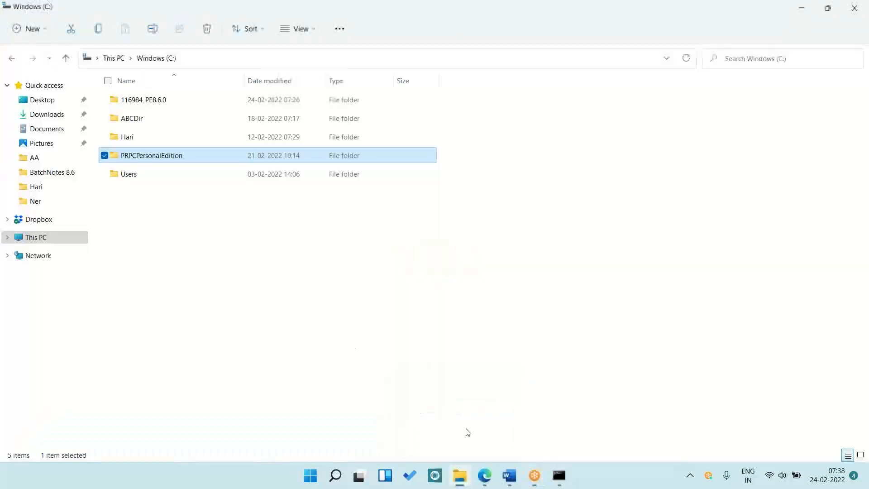
mouse_move(174, 159)
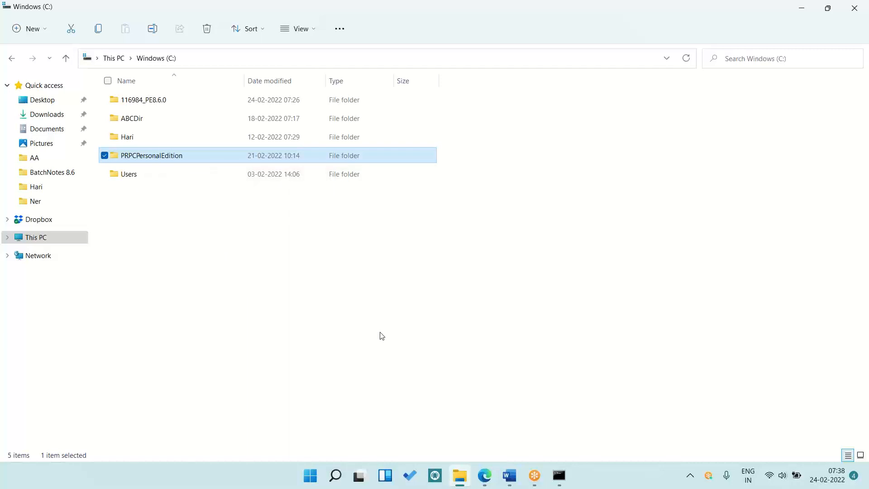
click(507, 479)
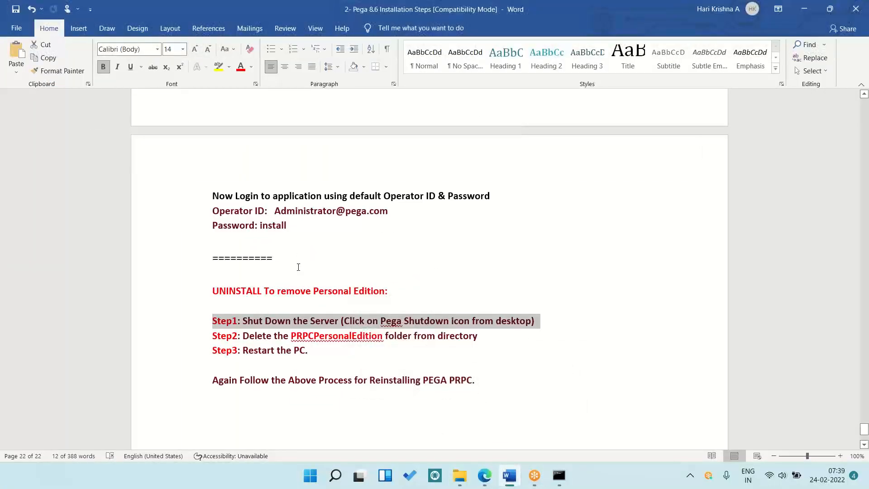
Step: Go over the three uninstall steps by highlighting the shut down, folder deletion and PC restart lines
click(291, 323)
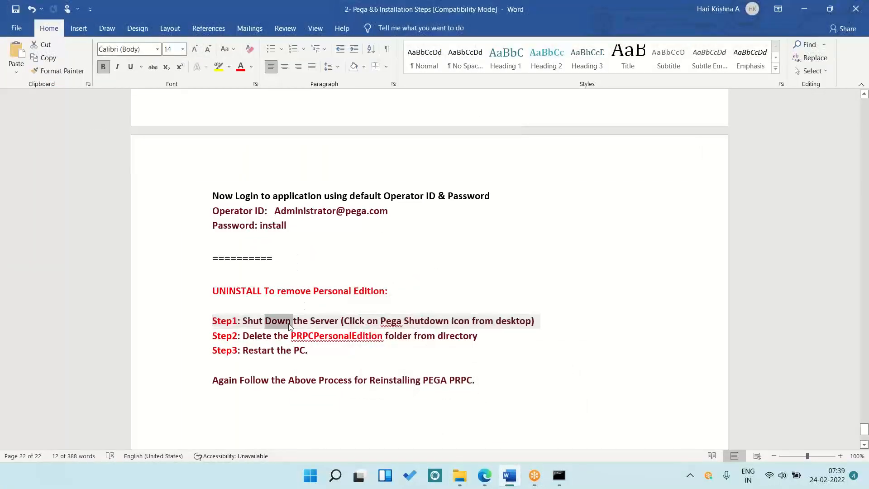
triple_click(320, 322)
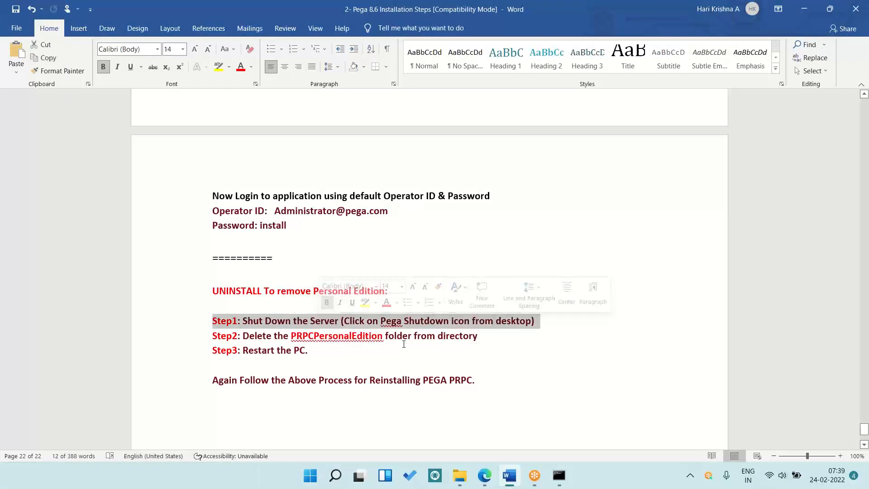
click(405, 366)
double_click(256, 339)
click(256, 339)
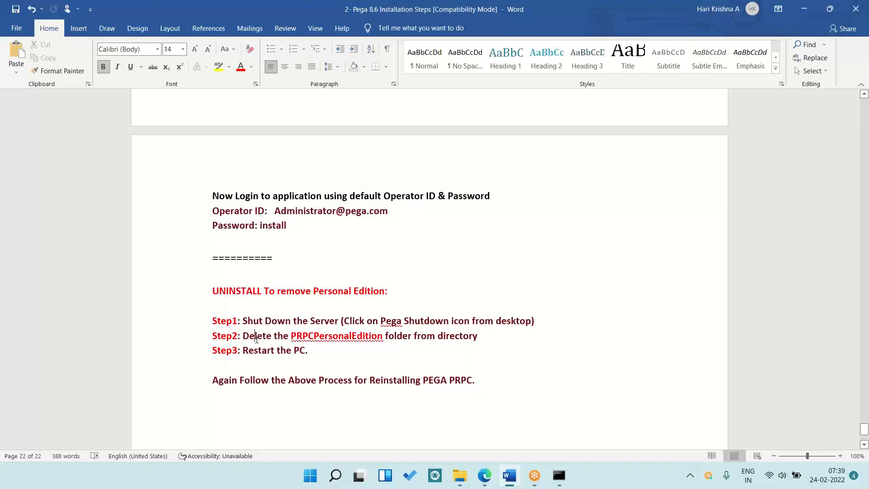
double_click(259, 351)
click(259, 351)
triple_click(219, 319)
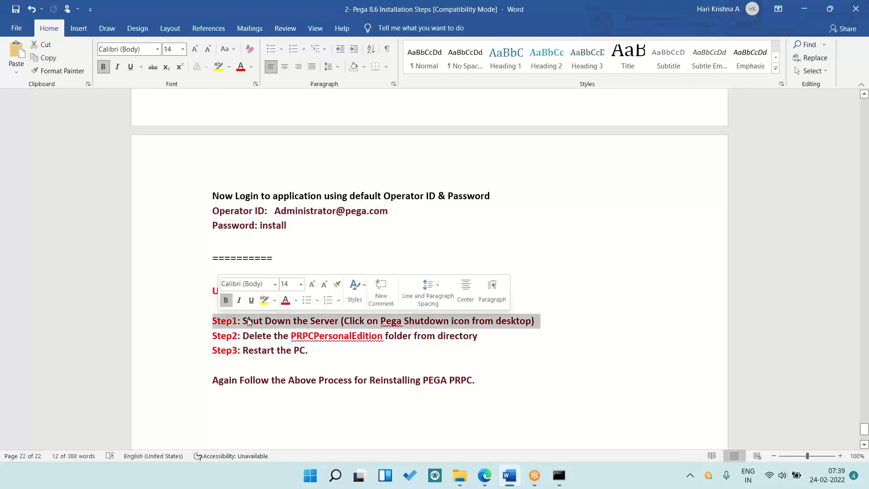
triple_click(256, 336)
triple_click(256, 351)
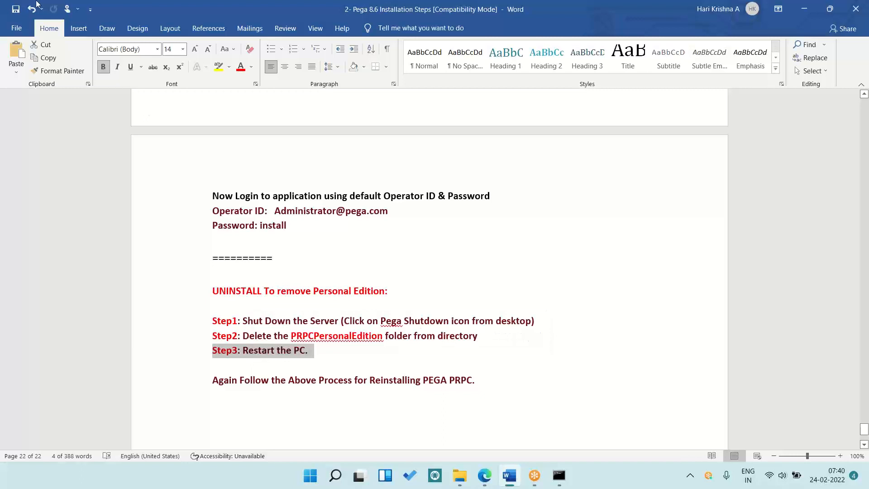
Step: Underline the heading "UNINSTALL To remove Personal Edition:"
click(51, 21)
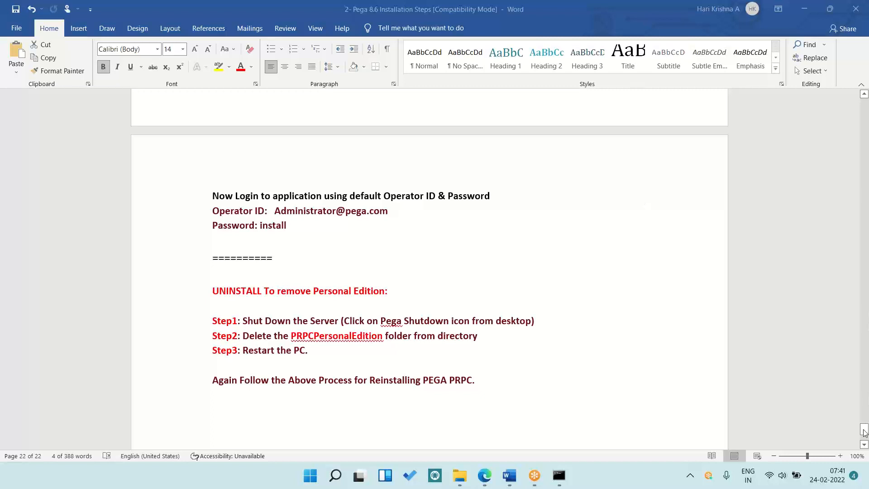
drag(865, 433, 864, 433)
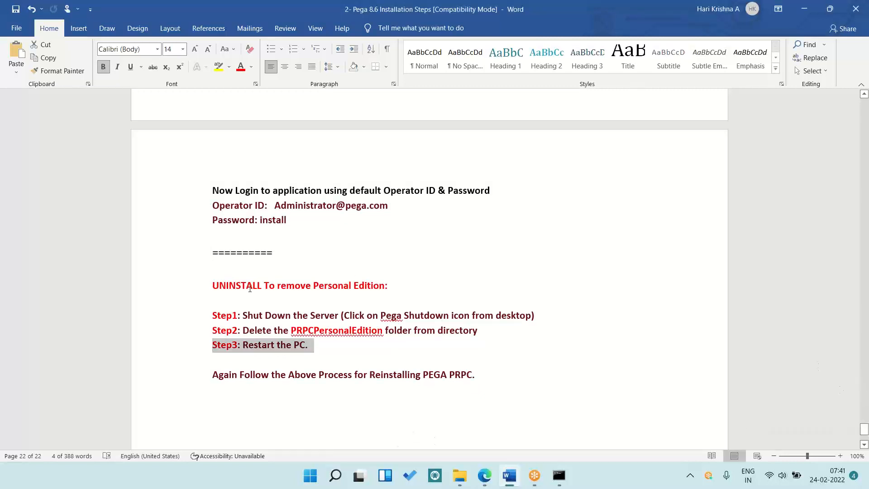
double_click(223, 285)
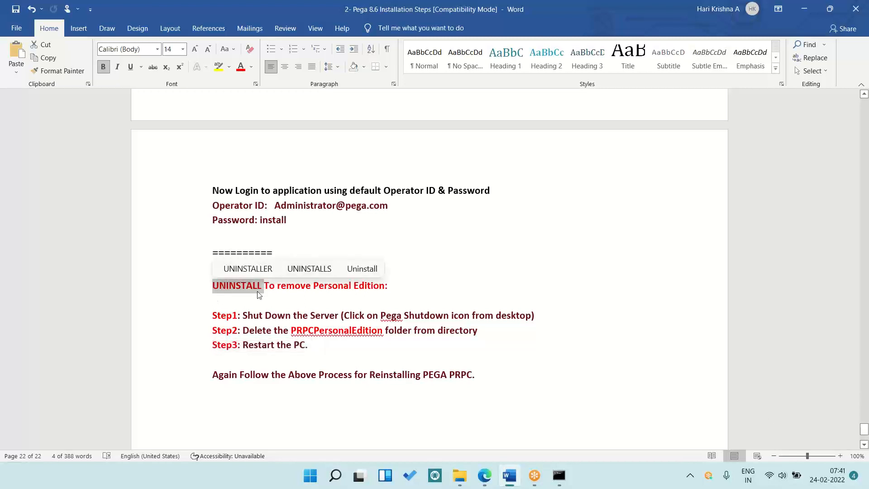
click(280, 296)
drag(209, 283, 227, 302)
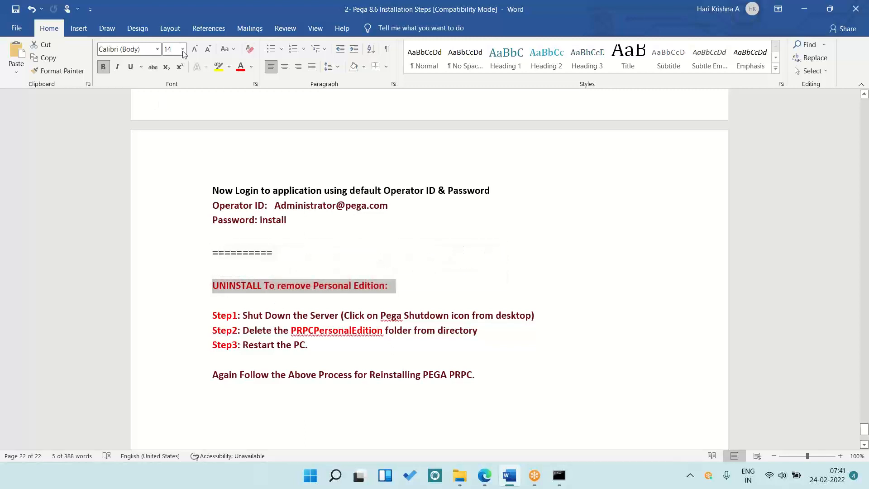
click(131, 68)
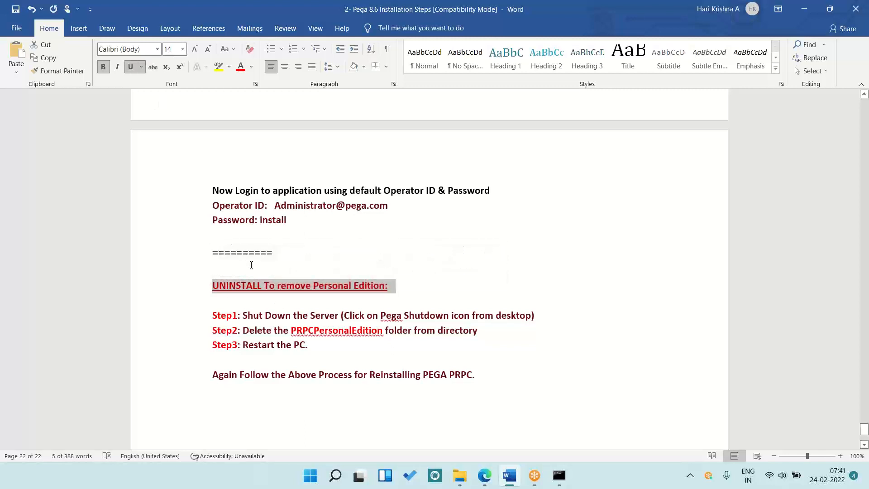
click(269, 304)
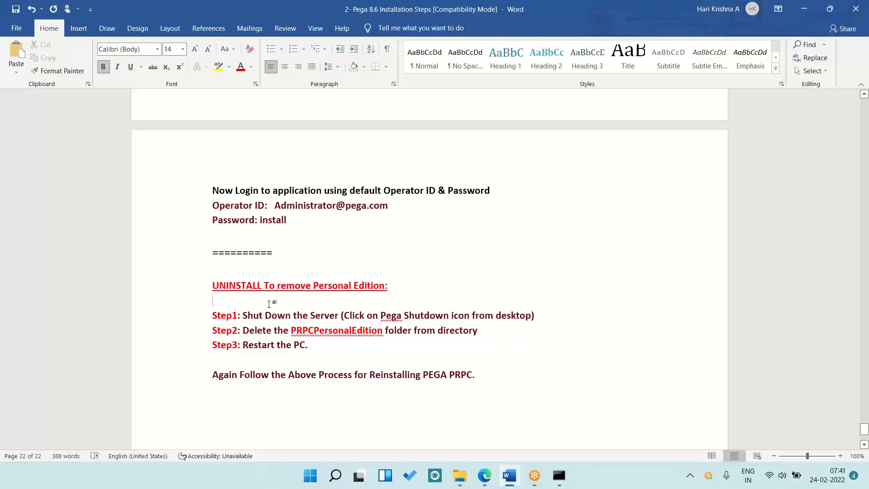
Step: Highlight the folder name PRPCPersonalEdition in the Step2 uninstall line
double_click(270, 330)
click(270, 330)
double_click(320, 330)
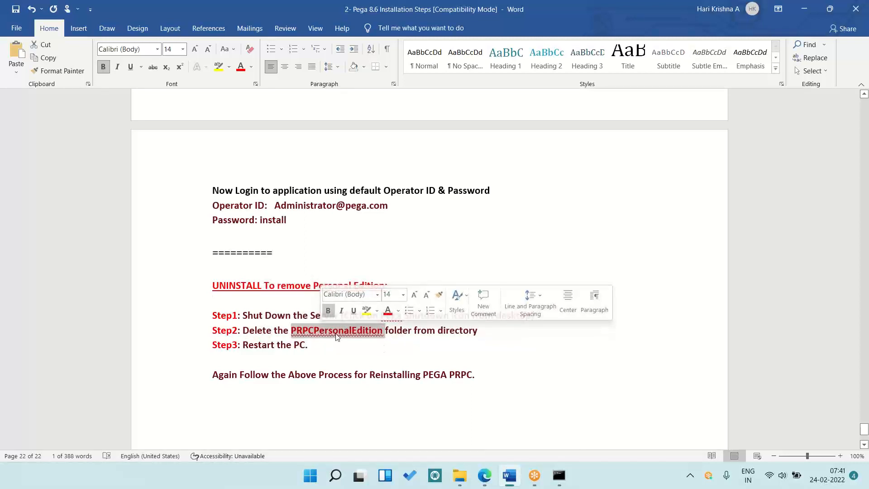
Step: Return from the uninstall section to the "PEGA 8.6 Installation Steps" heading at the start of the notes
click(320, 350)
key(Up)
key(Up)
key(Up)
key(Up)
key(Up)
key(Up)
key(Up)
key(Up)
key(Up)
key(Up)
key(Up)
key(Up)
key(Up)
key(Up)
key(Up)
key(Up)
key(Up)
key(Up)
key(Up)
key(Up)
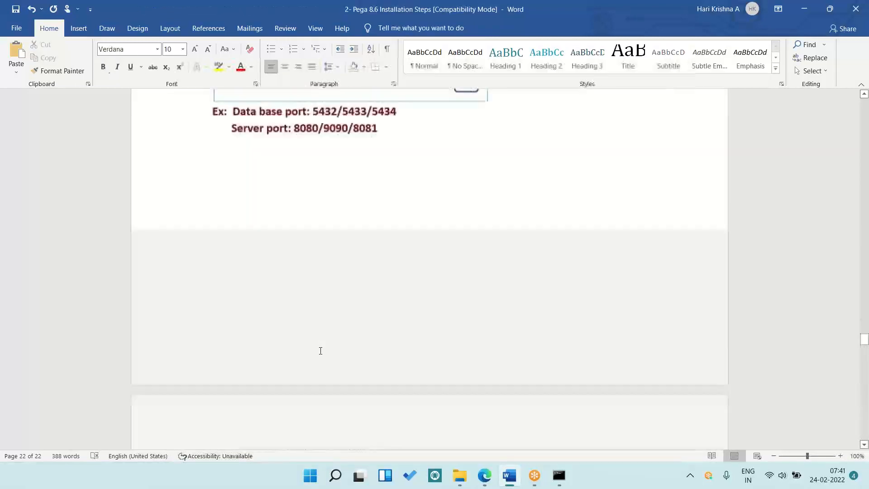
key(Up)
key(Up)
key(Up)
key(Up)
key(Up)
key(Up)
key(Up)
key(Up)
key(Up)
key(Up)
key(Up)
key(Up)
key(Up)
key(Up)
key(Up)
key(Up)
key(Up)
key(Up)
key(Up)
key(Up)
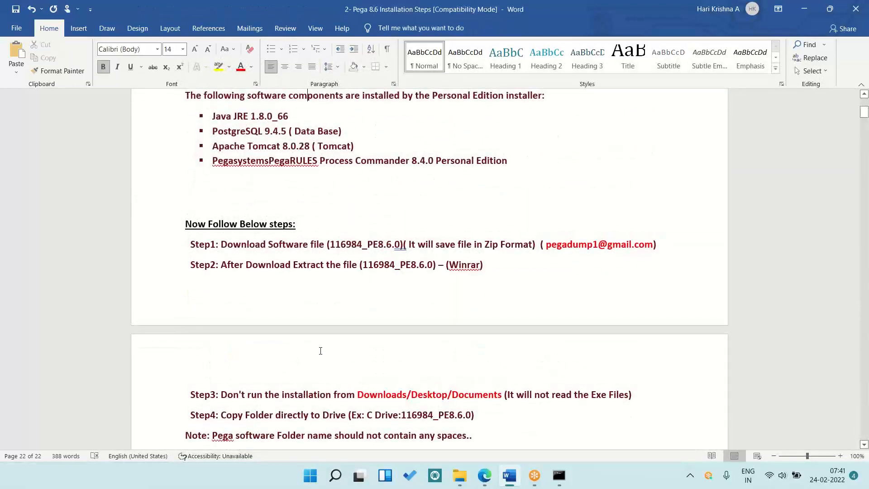
key(Up)
key(Up)
key(Up)
key(Up)
key(Up)
key(Up)
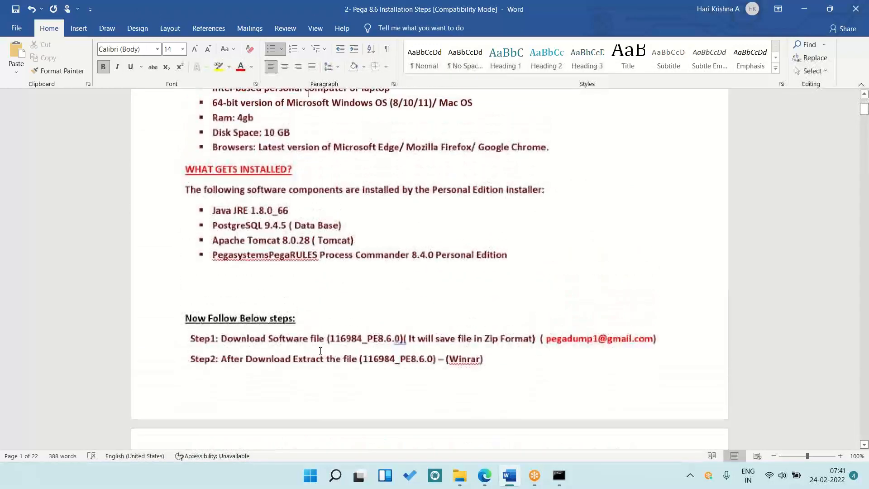
key(Up)
key(Up)
key(Up)
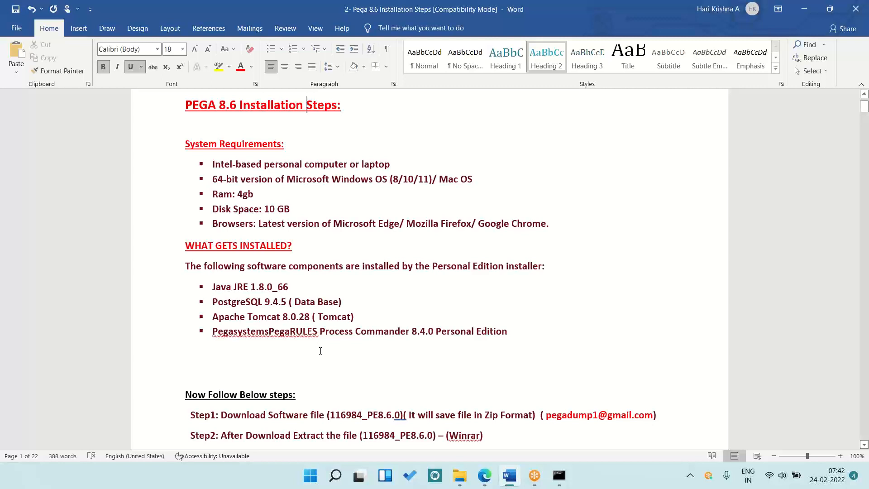
Step: Go over the System Requirements bullets and the WHAT GETS INSTALLED? component list by highlighting each list in turn
key(Down)
key(Down)
key(Down)
key(Down)
key(Down)
key(Down)
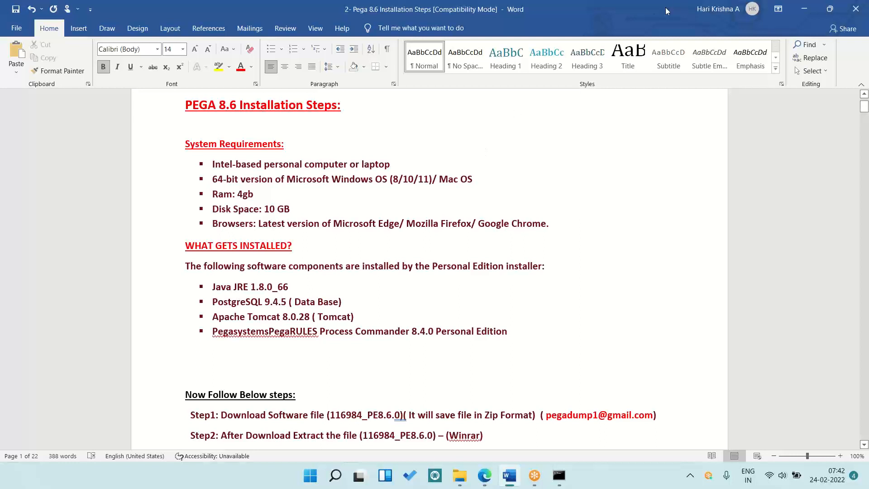
click(648, 15)
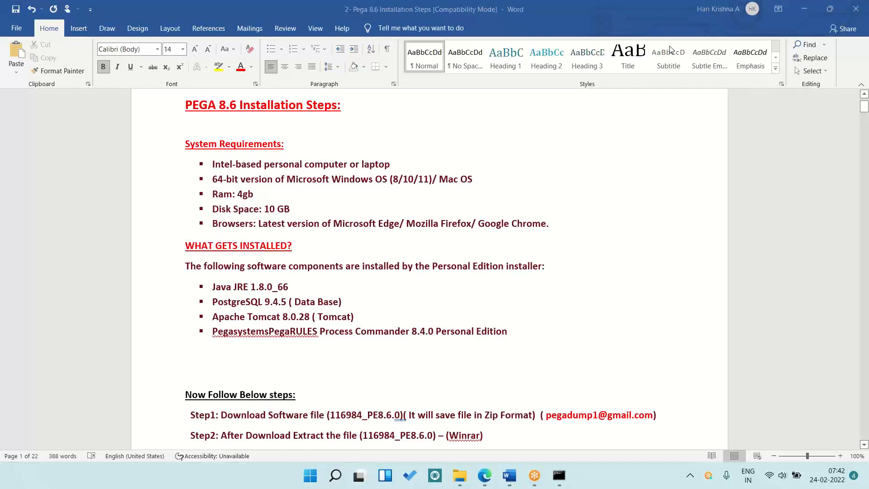
click(313, 290)
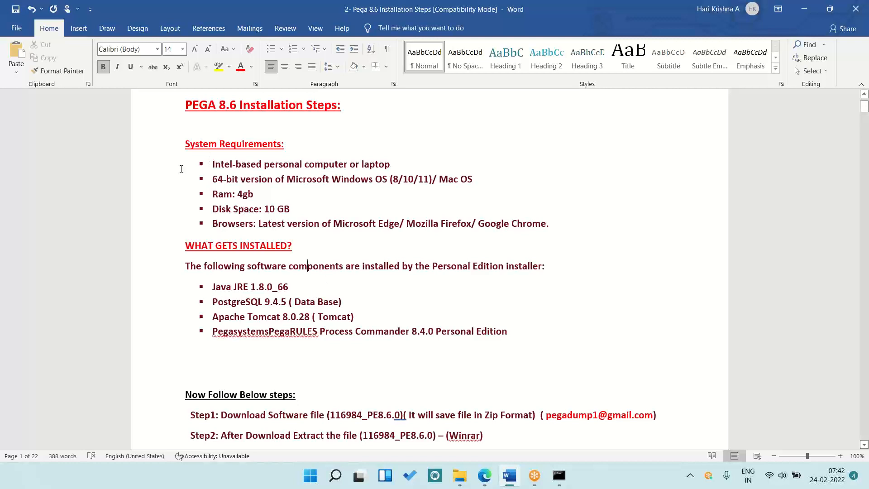
drag(226, 166, 570, 227)
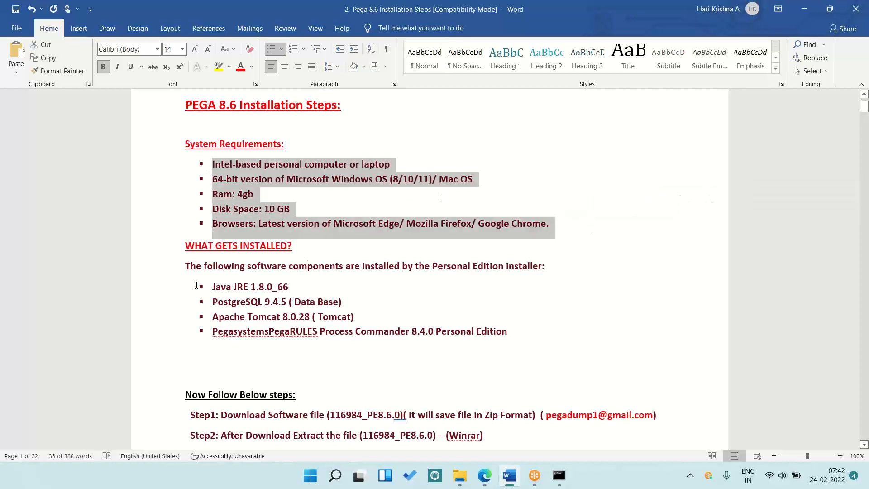
drag(214, 287, 539, 333)
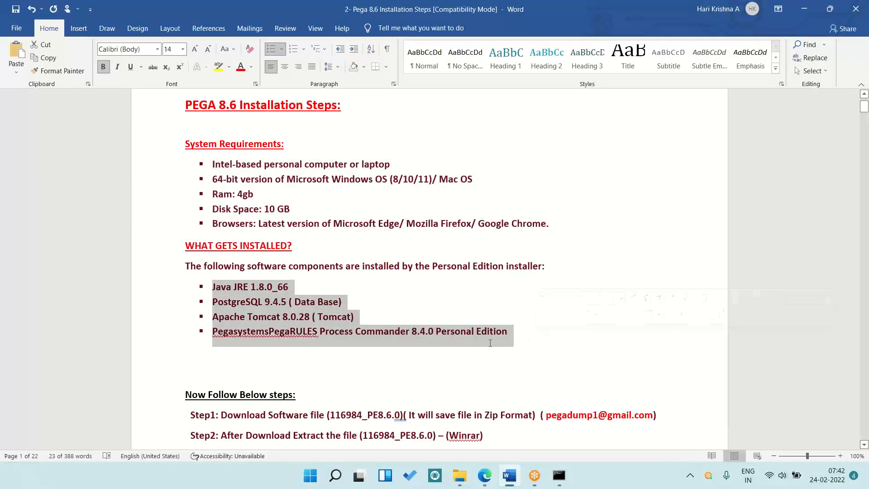
click(423, 373)
Step: Review Step1 to Step4 on downloading, extracting and copying the software folder, including the note on folder names
scroll(423, 373, down, 3)
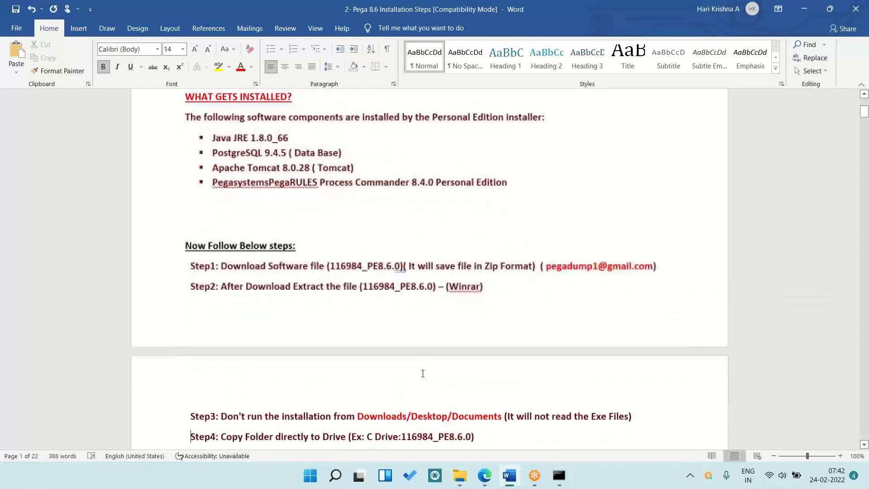
click(328, 313)
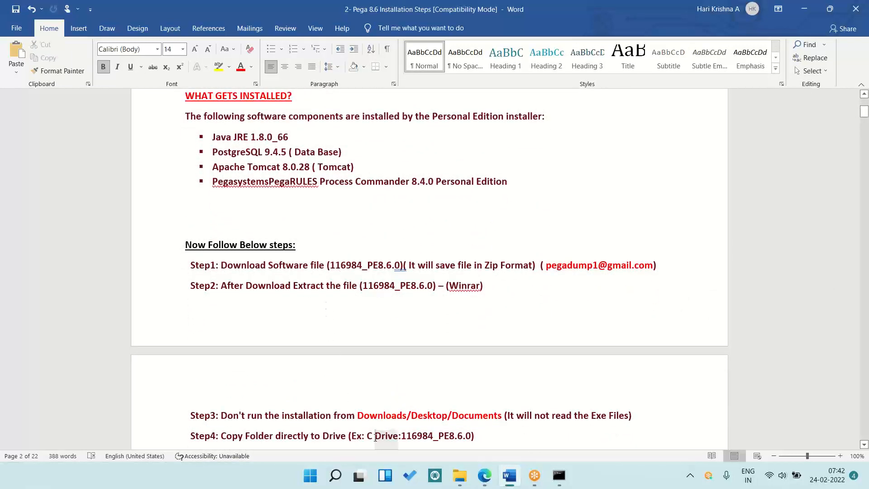
key(Down)
key(Down)
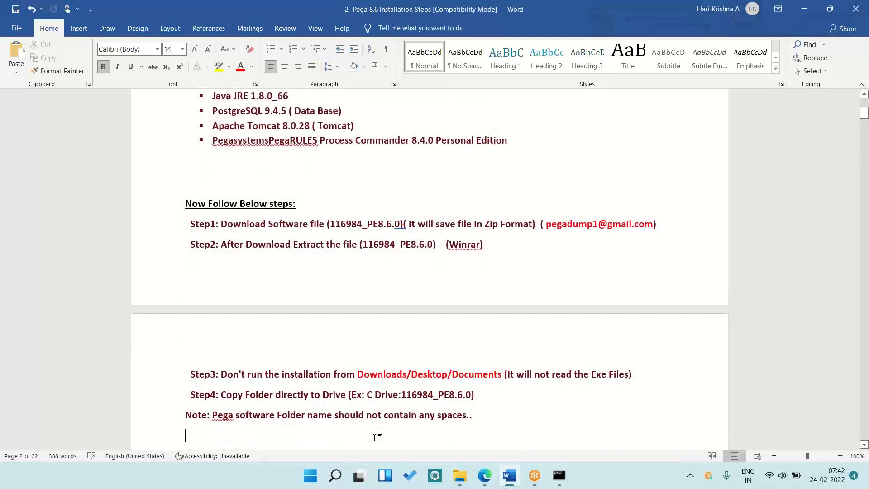
key(ctrl+v)
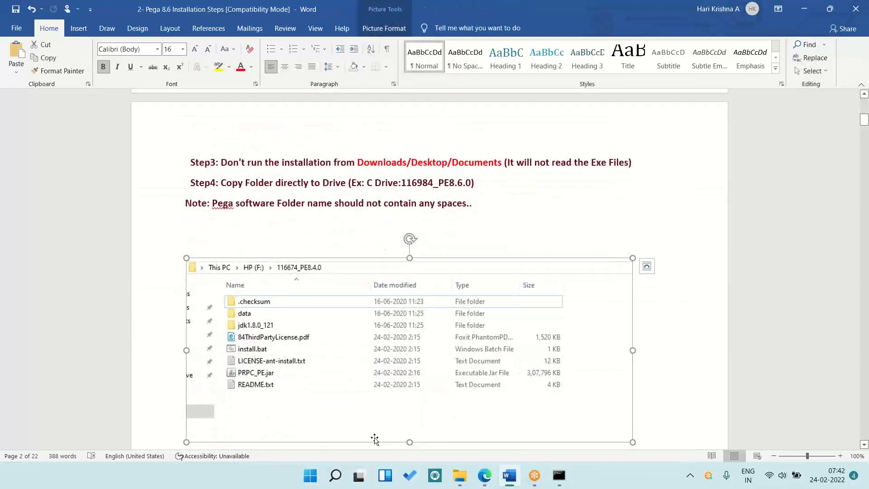
Step: Switch to File Explorer and open the 116984_PE8.6.0 folder on the C: drive to show the install batch file
click(460, 476)
click(141, 104)
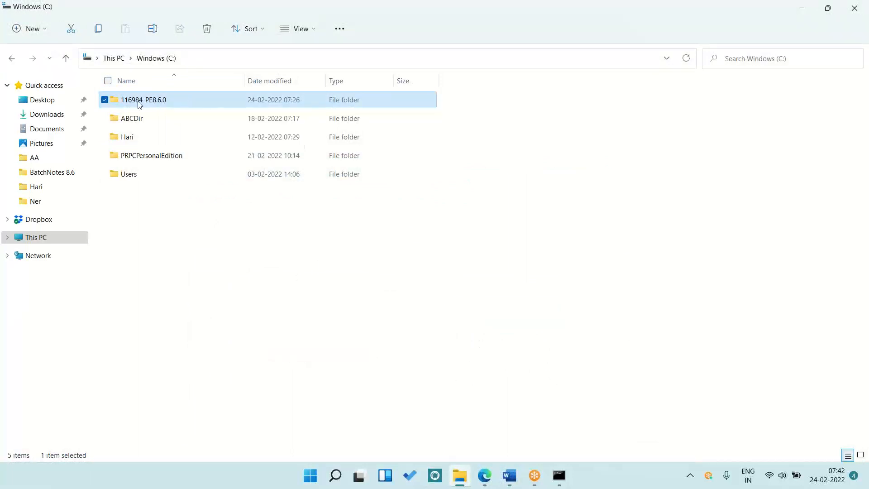
double_click(137, 101)
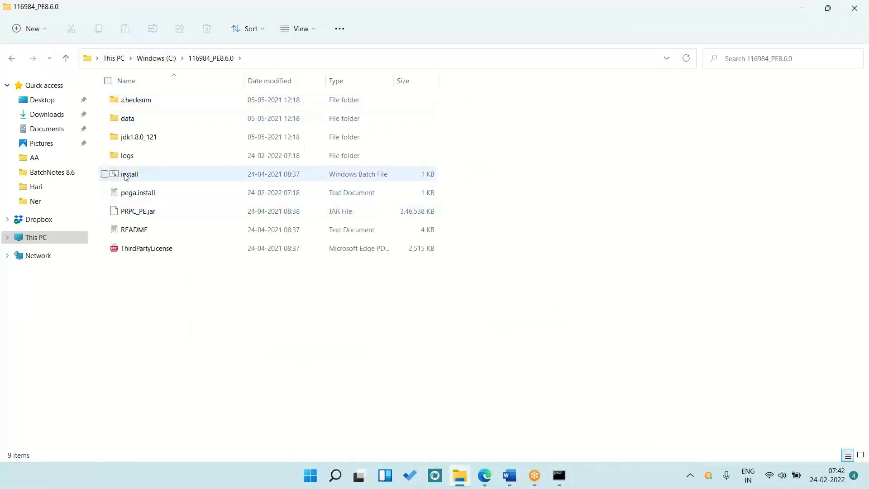
Step: Return to the Word notes and review the install.bat instruction, the installer welcome screen and the License Agreement screenshot
click(508, 479)
key(Down)
key(Down)
key(Down)
key(Down)
key(Down)
key(Down)
key(Down)
key(Down)
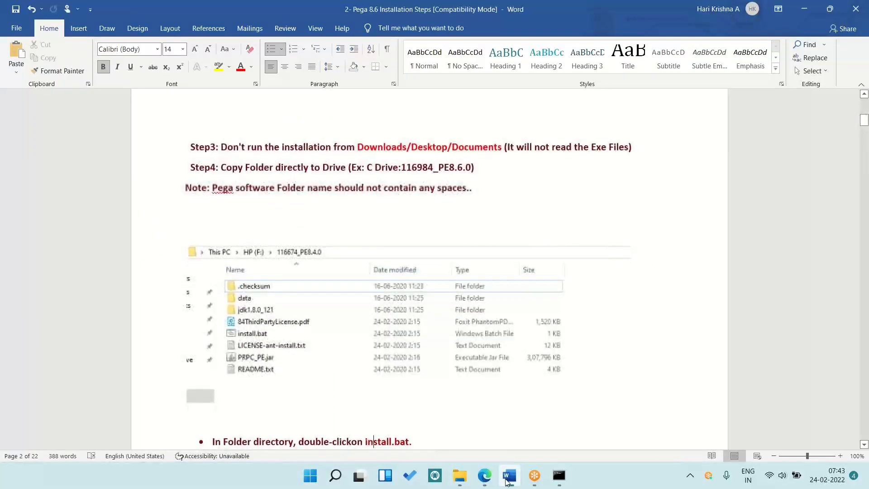
key(Down)
key(Down)
key(Down)
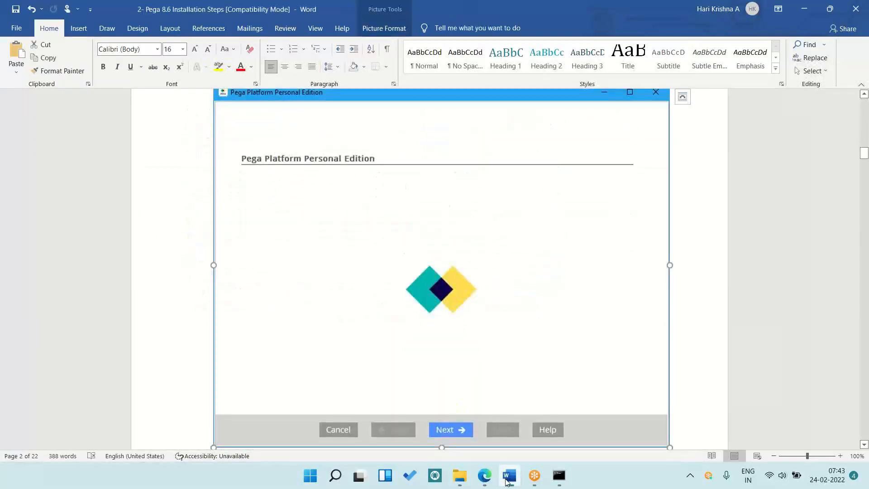
key(Down)
key(Down)
key(Down)
key(Down)
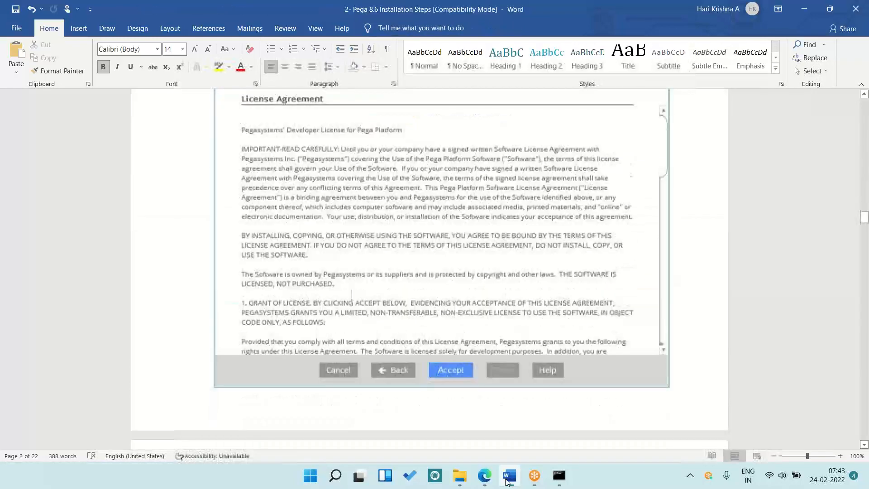
Step: Review the notes on the components to install, the 10 GB directory requirement and allowing access in the firewall alert
key(Down)
key(Down)
key(Down)
key(Down)
key(Down)
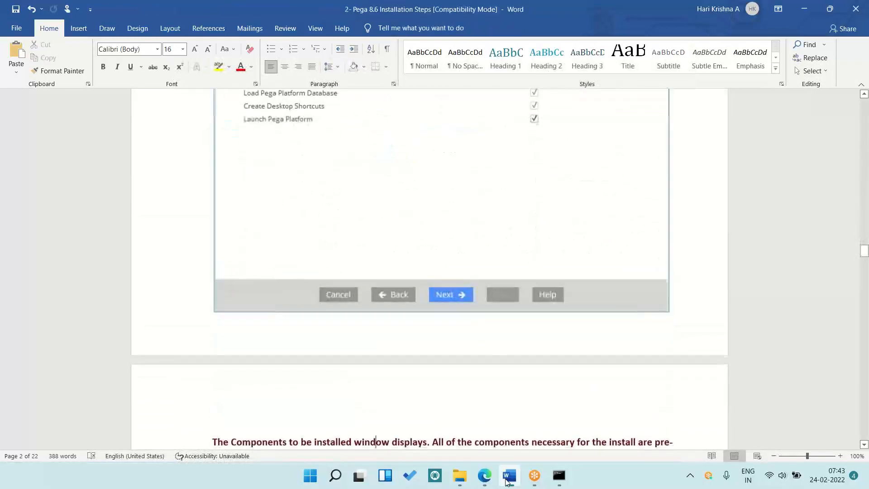
key(Down)
key(Down)
key(Down)
key(Down)
key(Down)
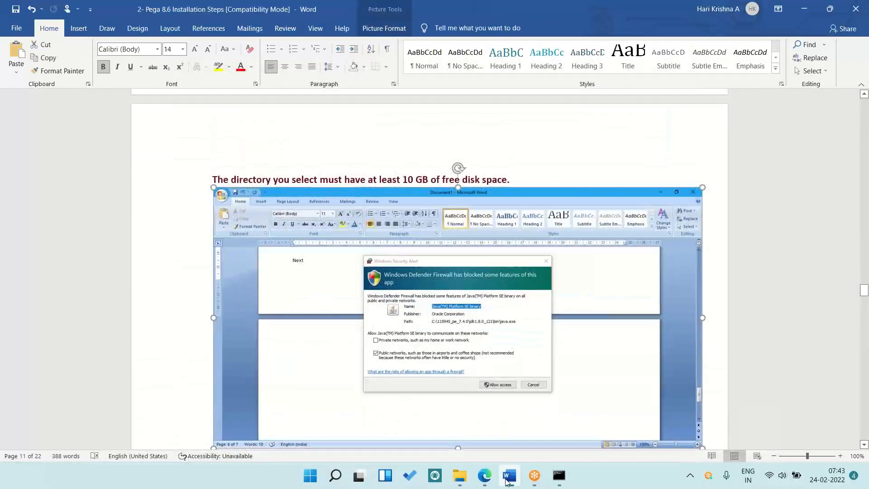
key(Down)
key(Down)
key(Down)
key(Down)
key(Down)
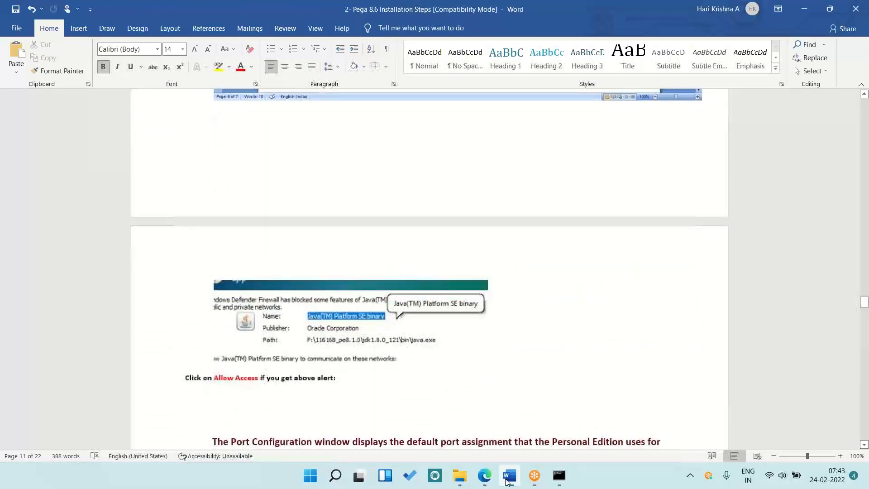
Step: Review the Port Configuration and Port Availability notes, including the alternative database and server ports
key(Up)
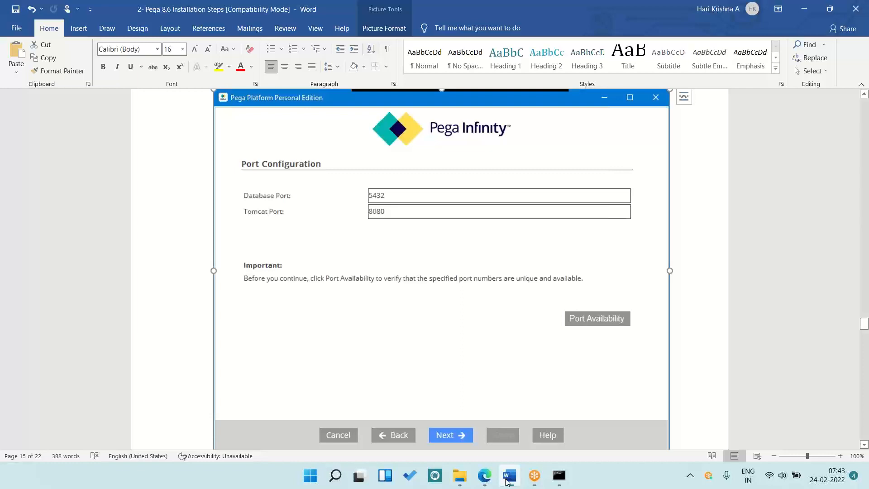
key(Down)
key(Down)
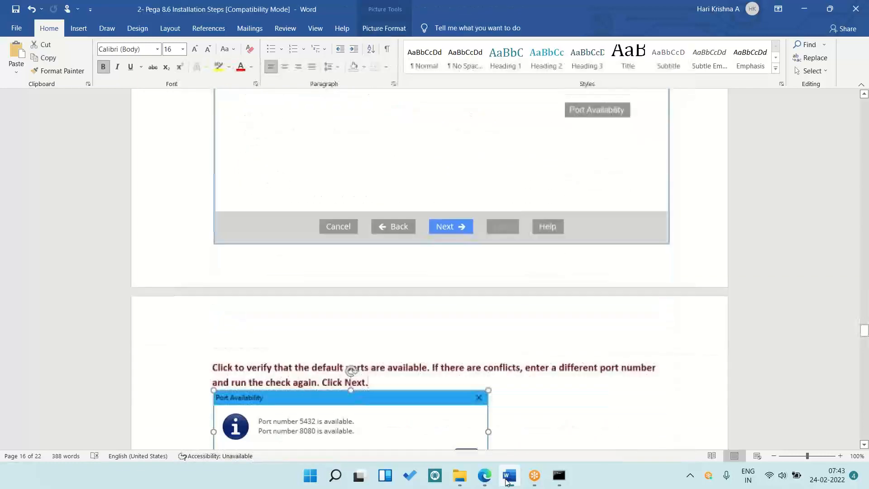
key(Down)
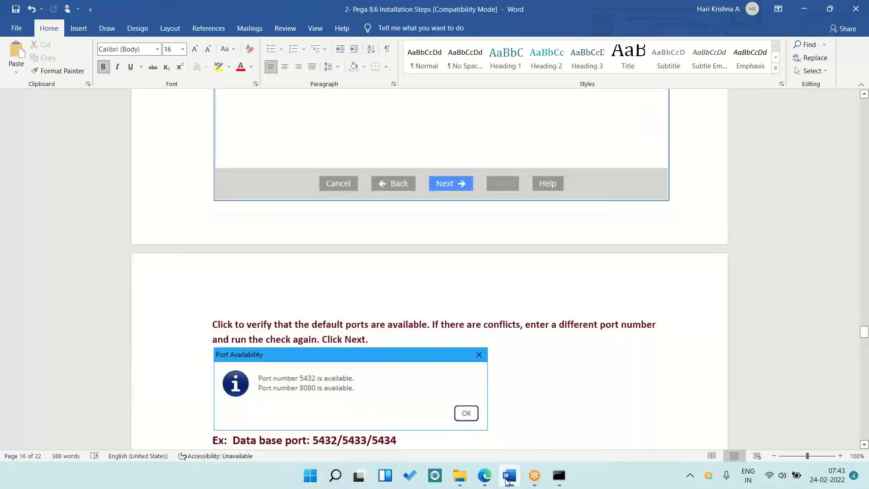
key(Down)
key(Down)
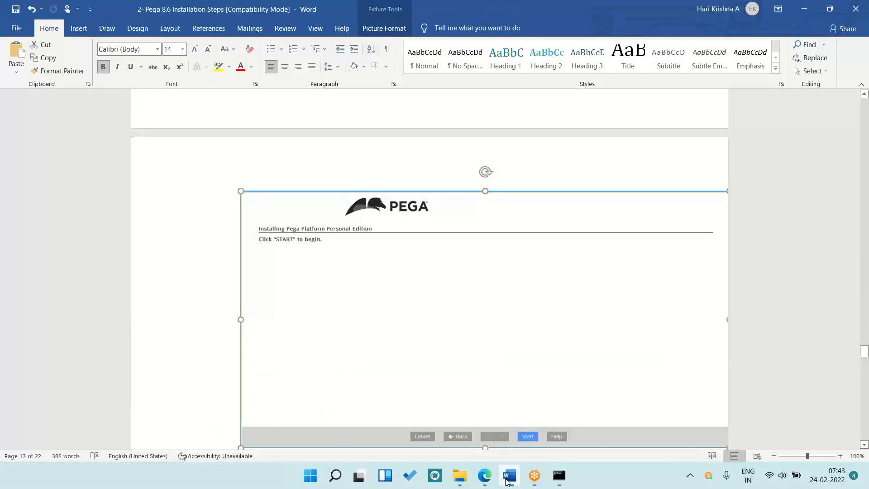
Step: Examine the notes on starting the installation, including its expected duration and the installer output screenshot
key(Up)
key(Up)
key(Up)
key(Down)
key(Down)
key(Down)
key(Down)
key(Down)
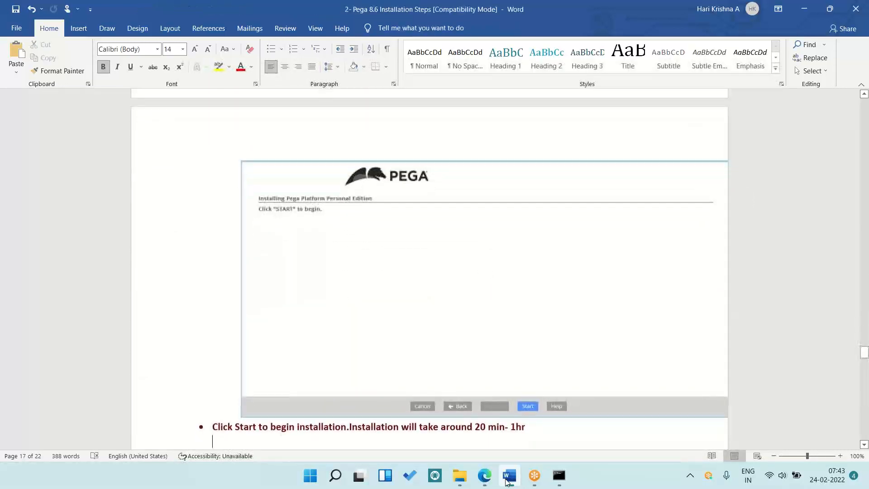
key(Down)
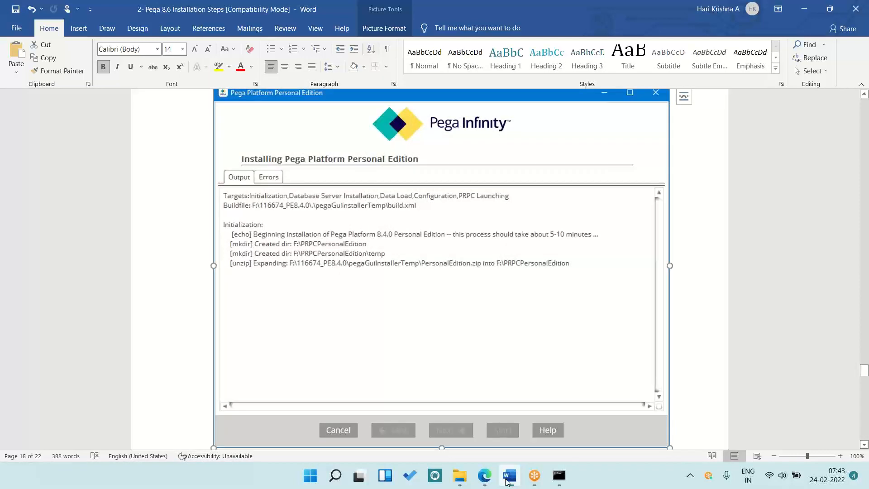
Step: Review the Rulebase Load Complete and Pega login page screenshots, and preview the login page open in Microsoft Edge
key(Down)
key(Down)
key(Down)
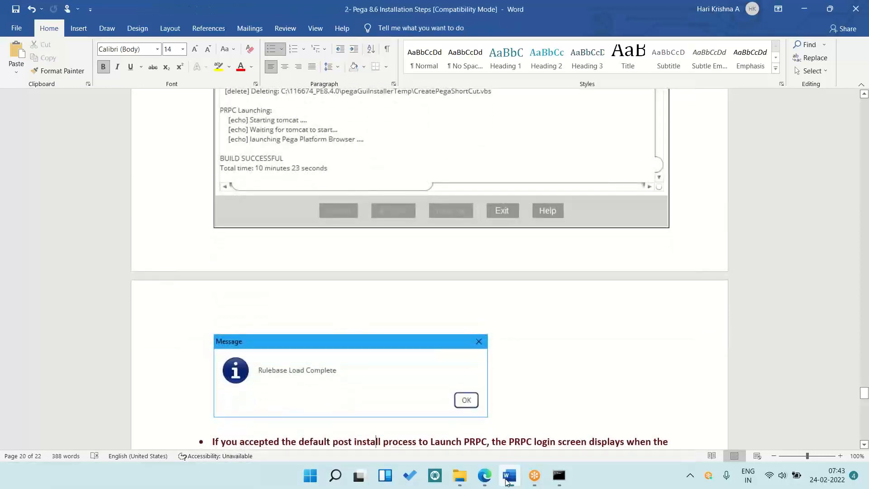
key(Down)
key(Down)
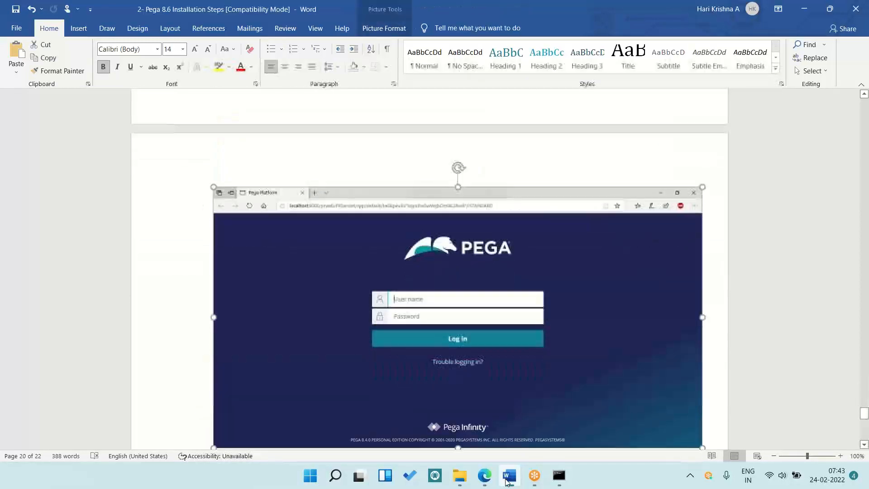
key(Down)
key(Down)
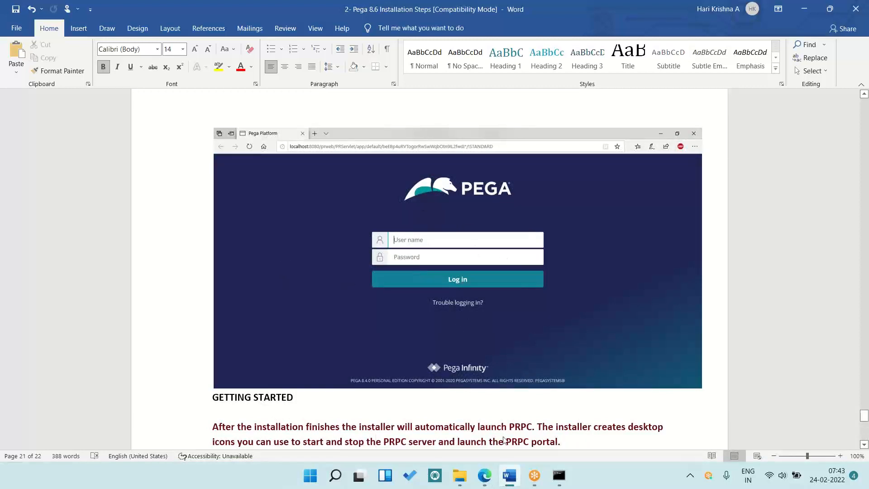
mouse_move(485, 480)
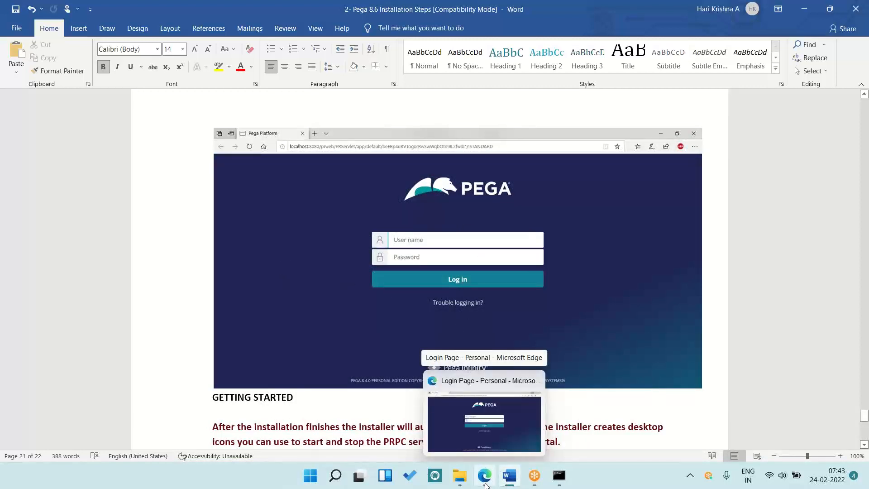
Step: Go back over the BUILD SUCCESSFUL output and Rulebase Load Complete message, ending at the login page screenshot above GETTING STARTED
click(428, 199)
key(Page_Up)
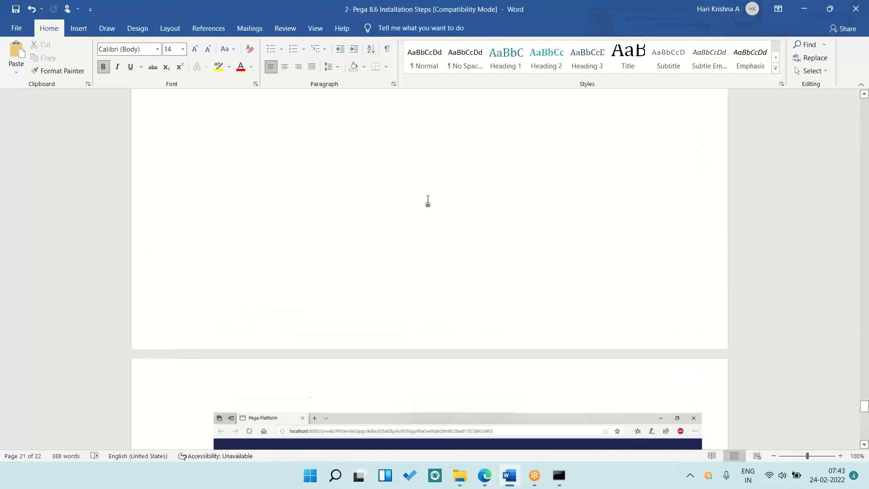
key(Up)
key(Up)
key(Up)
key(Down)
key(Down)
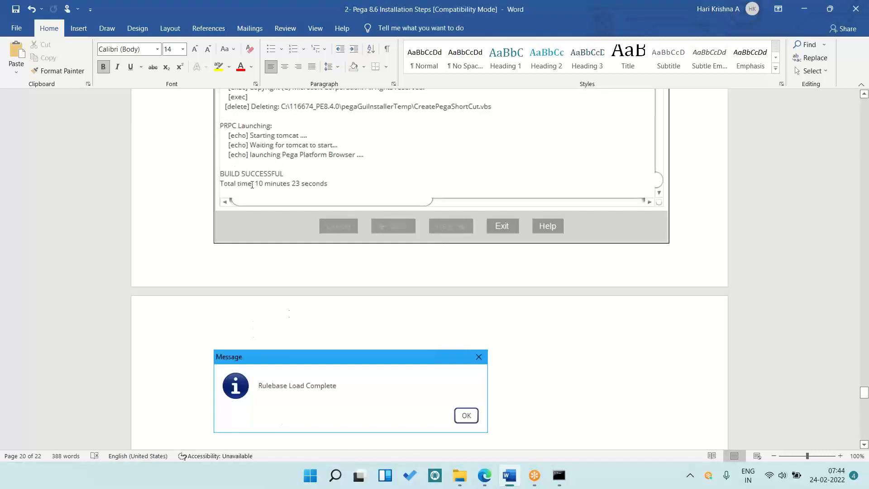
scroll(359, 373, down, 1)
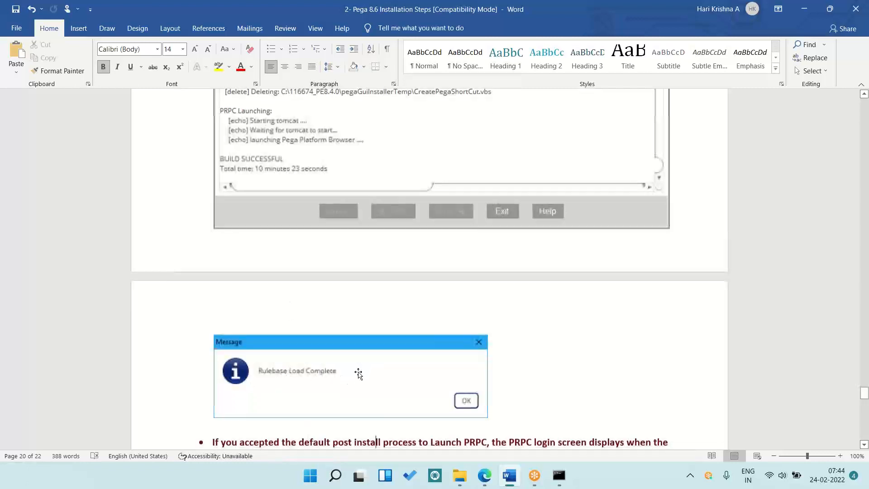
scroll(358, 374, down, 14)
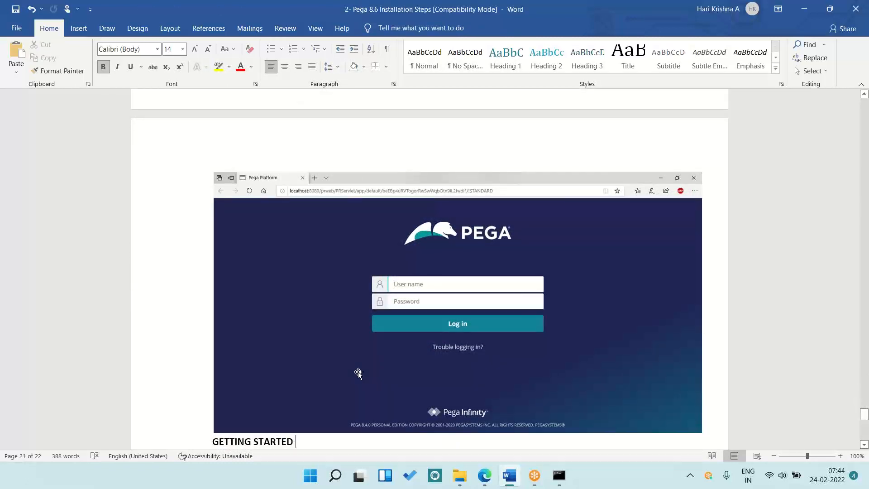
Step: Look over the Rulebase Load Complete output and the Pega login page screenshot in the notes again
click(358, 372)
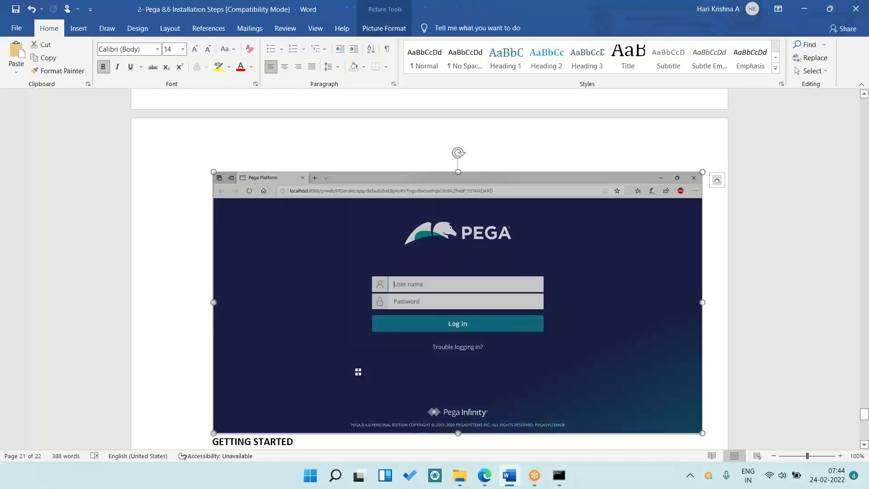
scroll(358, 372, up, 10)
click(357, 372)
scroll(358, 372, up, 2)
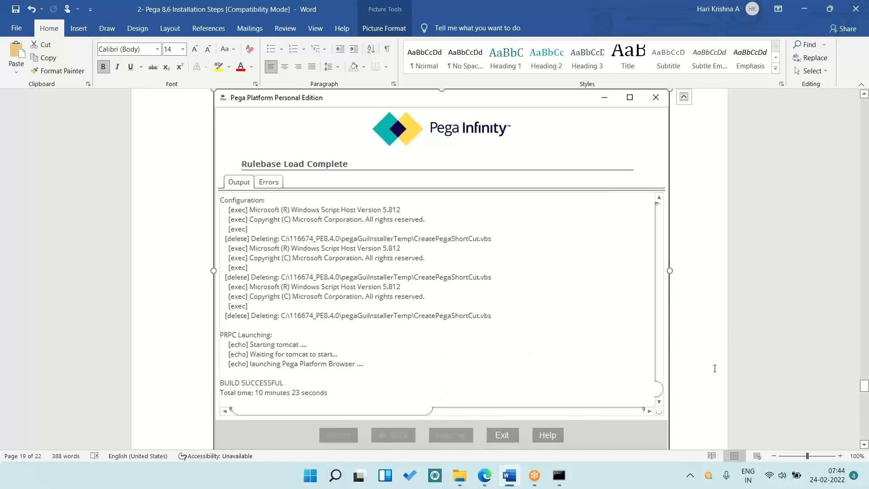
scroll(707, 374, down, 10)
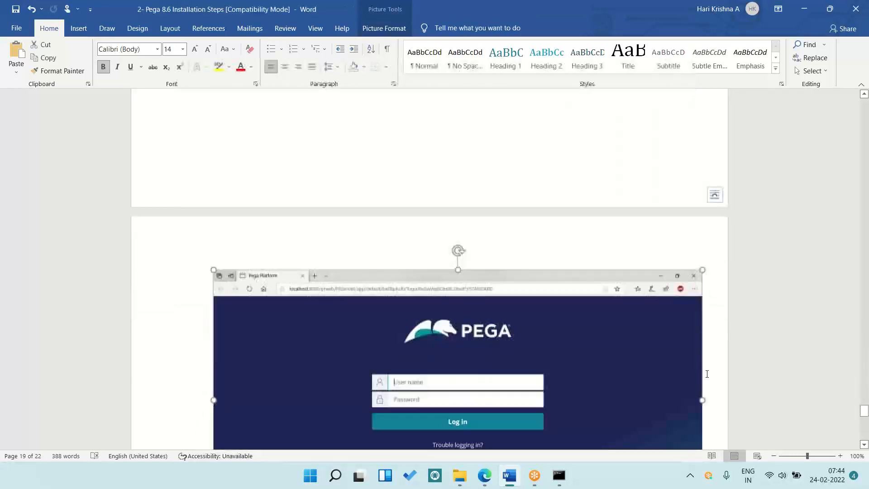
Step: Switch to Microsoft Edge and replace the Pega login entries with the saved administrator user name and password
click(484, 475)
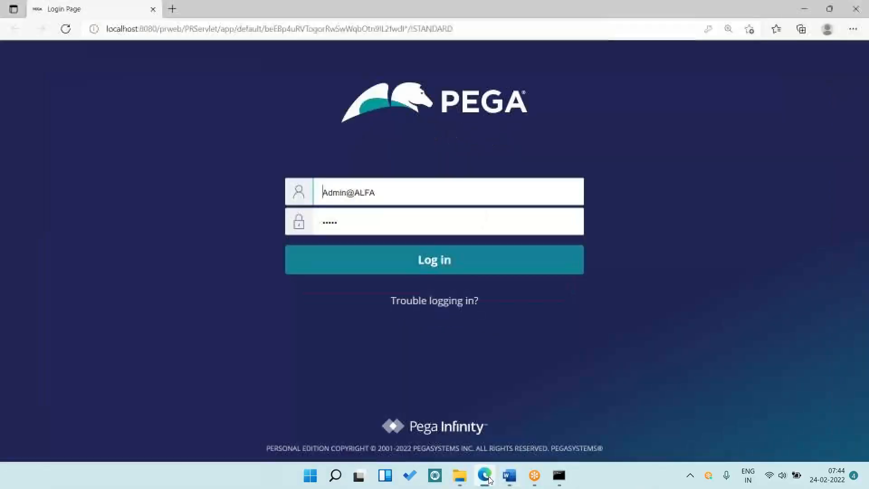
triple_click(375, 201)
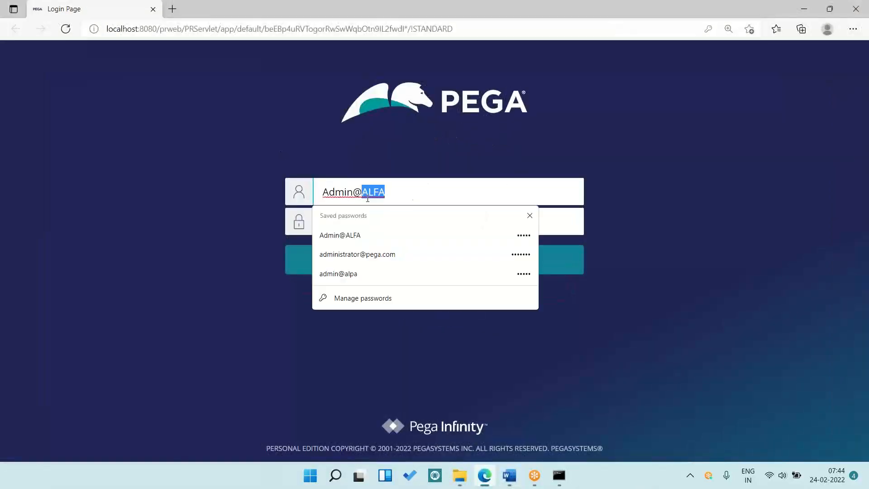
key(BackSpace)
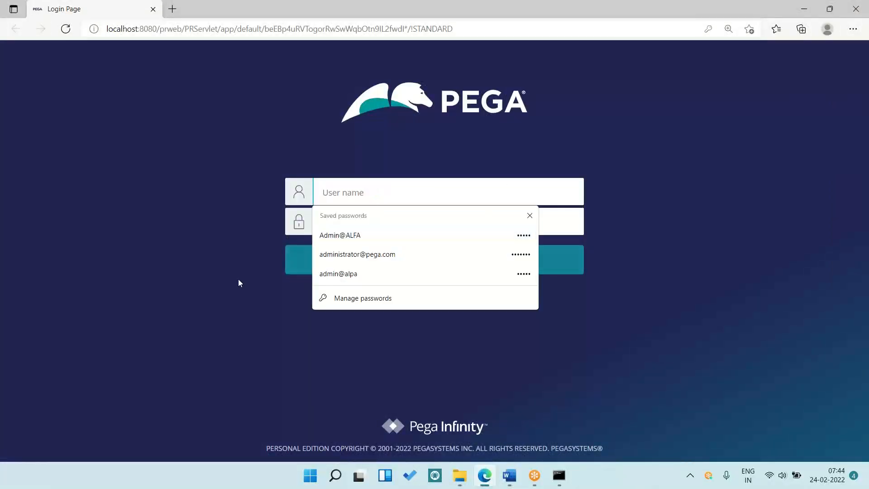
click(256, 333)
click(352, 193)
text(Ad)
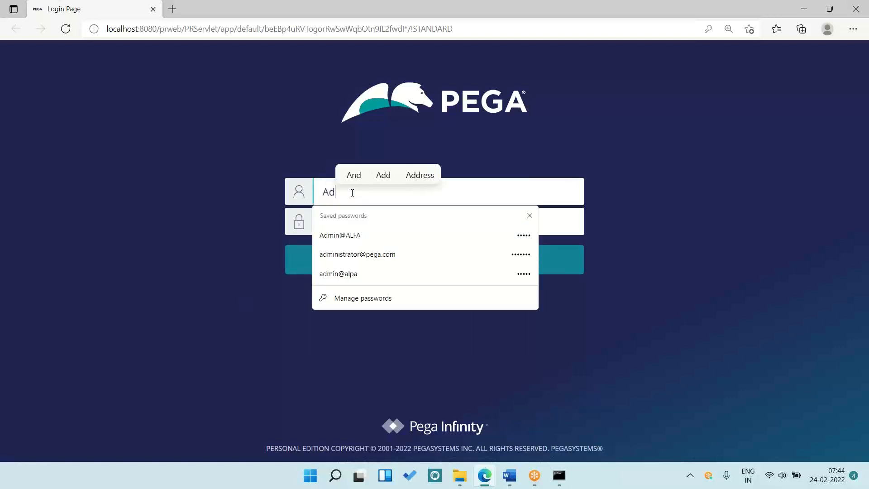
click(369, 254)
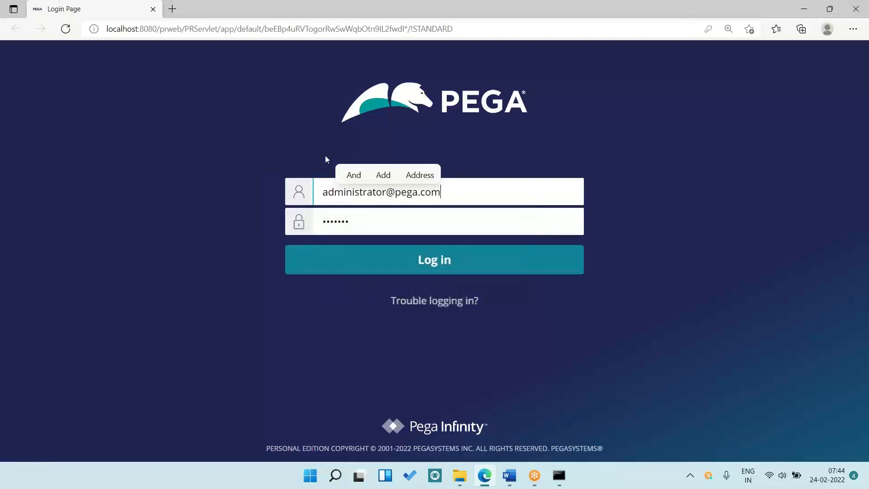
Step: Capitalize the first letter of the administrator user name and check the filled-in password field
click(330, 191)
key(BackSpace)
text(A)
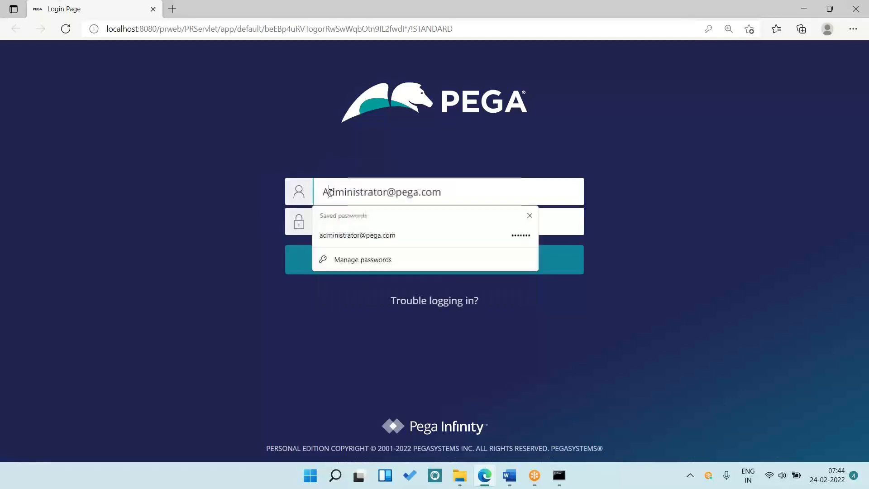
click(428, 340)
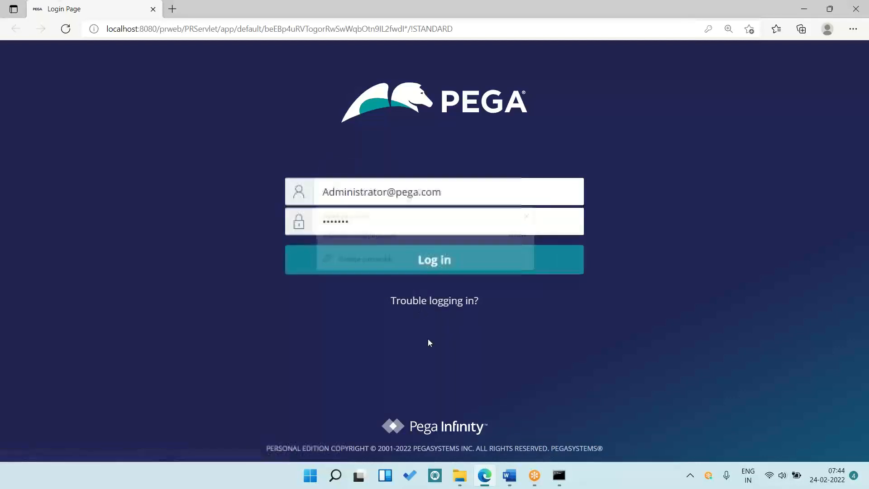
click(348, 222)
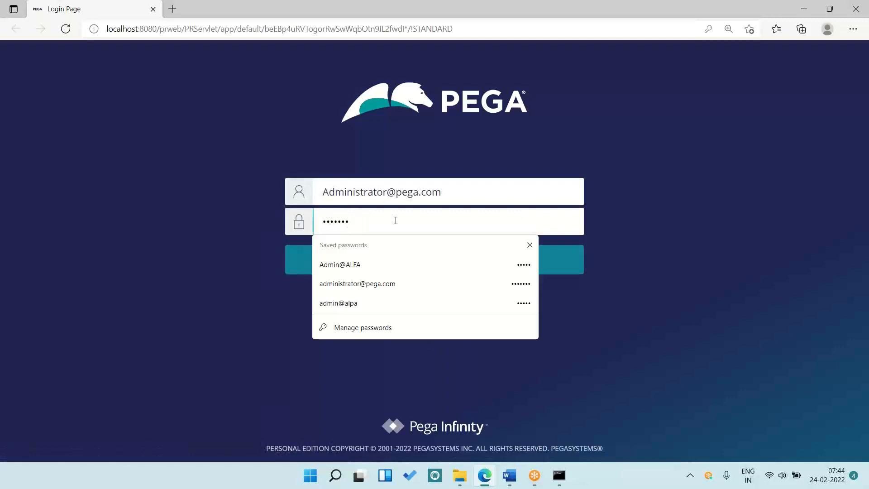
click(683, 286)
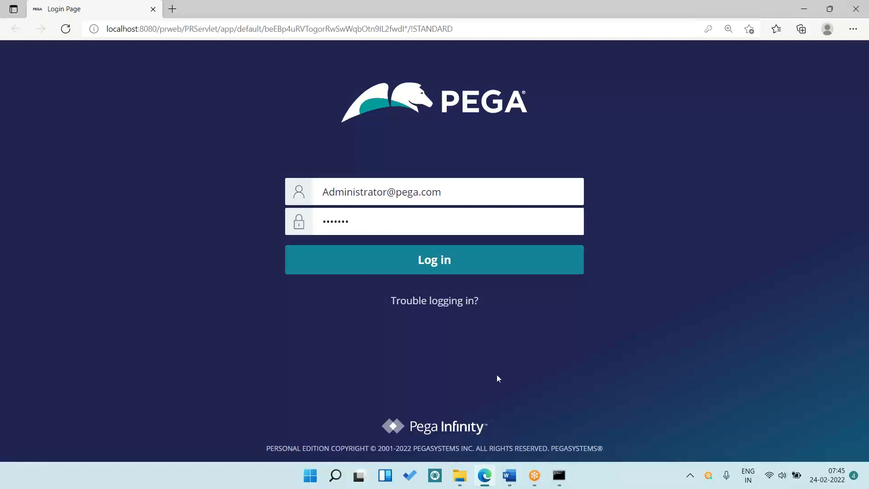
Step: Close the Edge window with the Pega login page, and minimize Word and File Explorer to reach the desktop
click(485, 475)
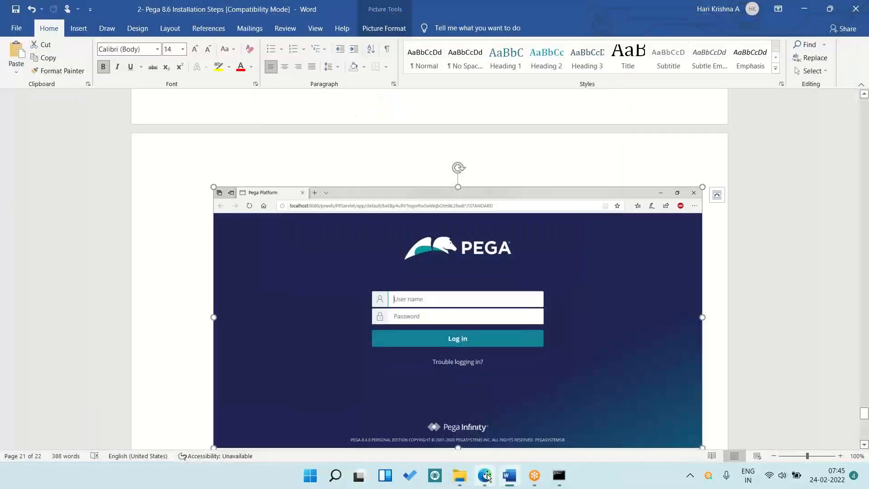
key(alt+Tab)
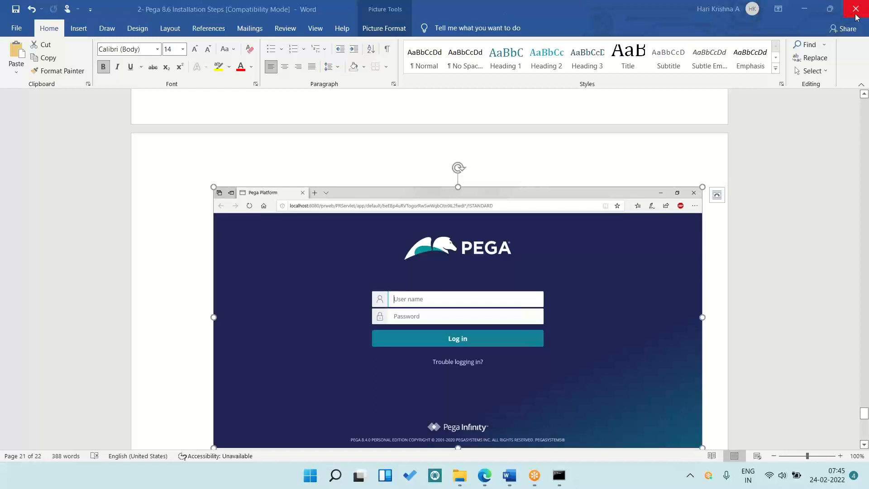
click(493, 484)
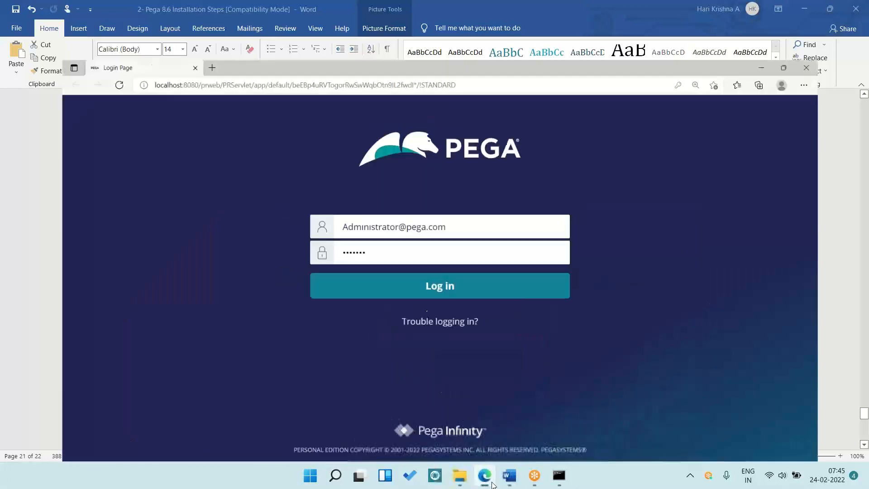
click(857, 10)
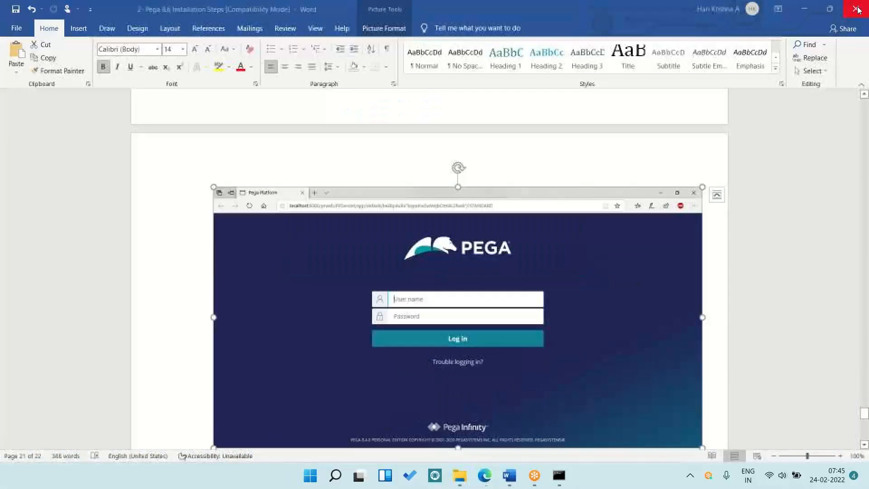
click(517, 476)
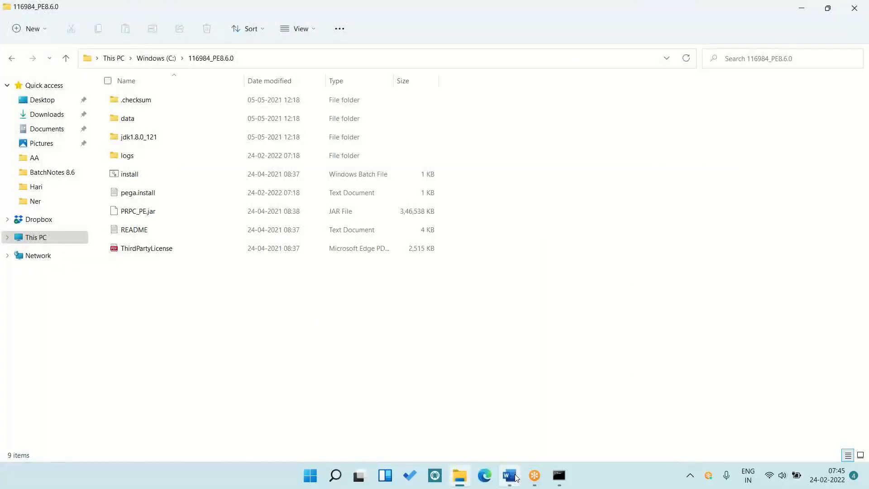
click(462, 479)
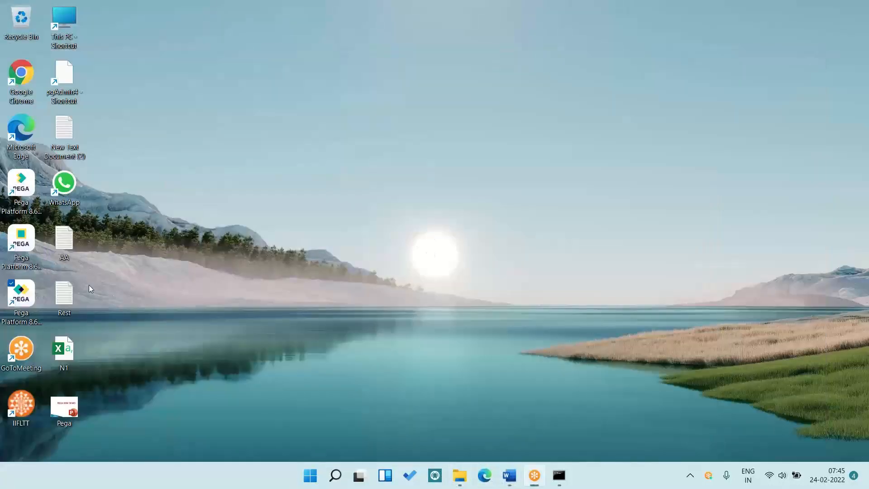
Step: Launch the Pega Platform 8.6 desktop shortcut directly and again with Microsoft Edge, closing the login page each time
double_click(20, 306)
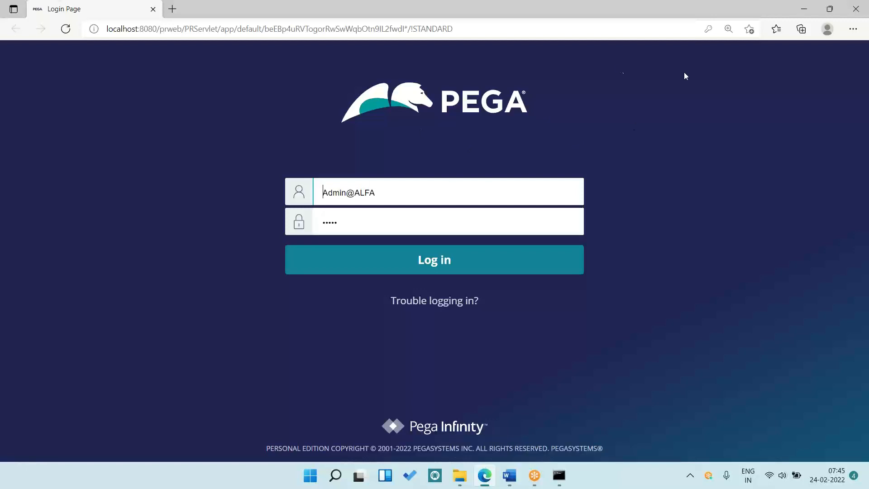
click(856, 9)
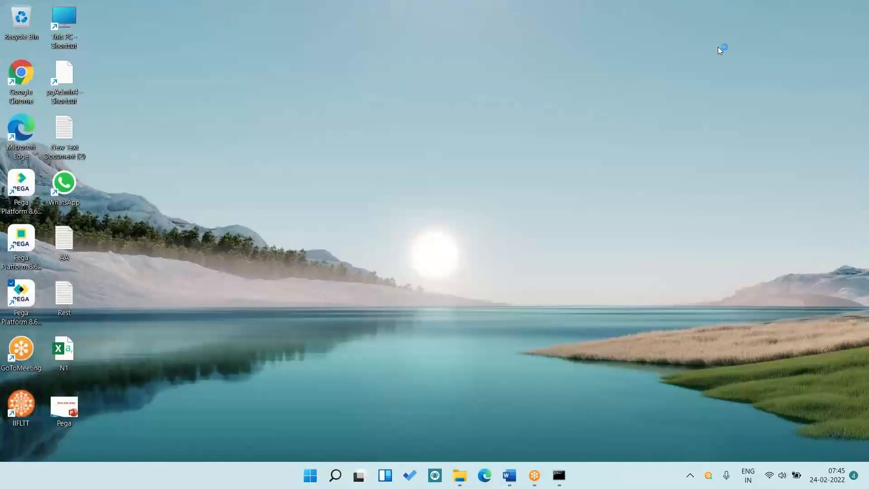
right_click(17, 310)
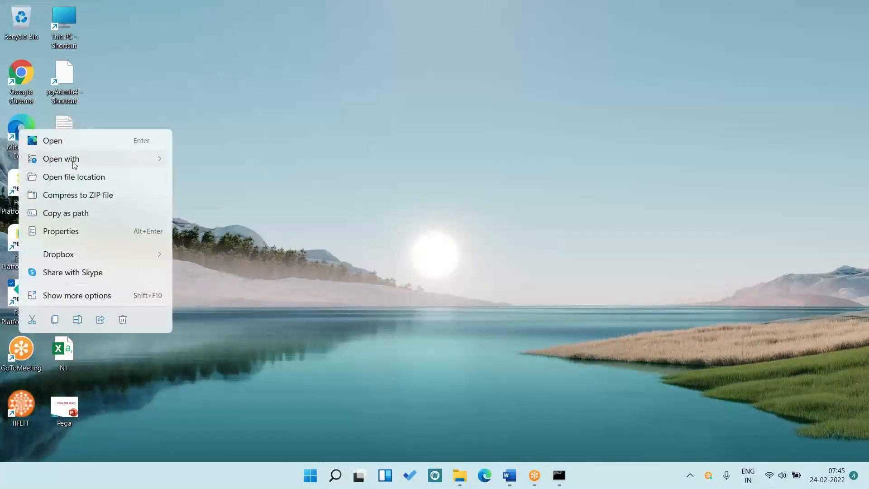
mouse_move(78, 160)
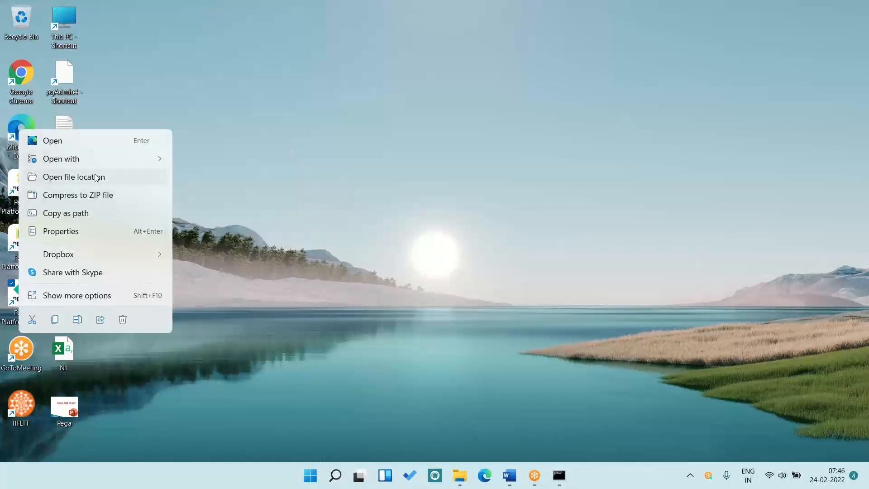
mouse_move(46, 160)
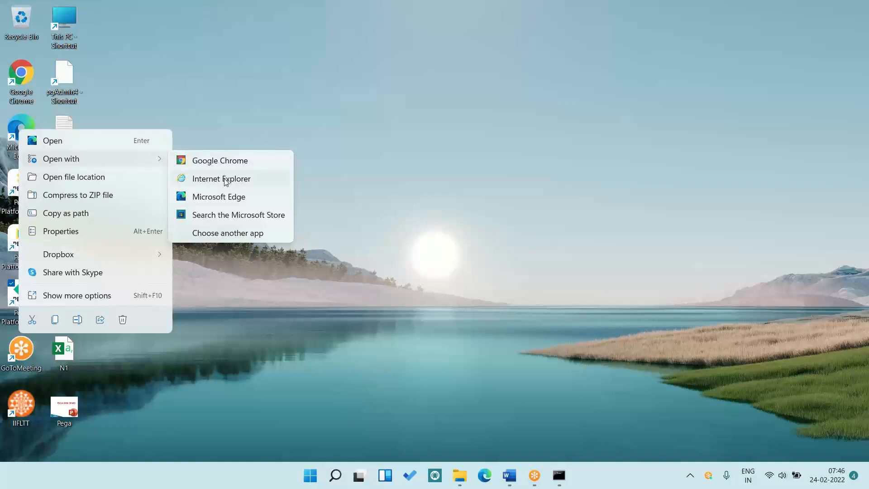
click(222, 202)
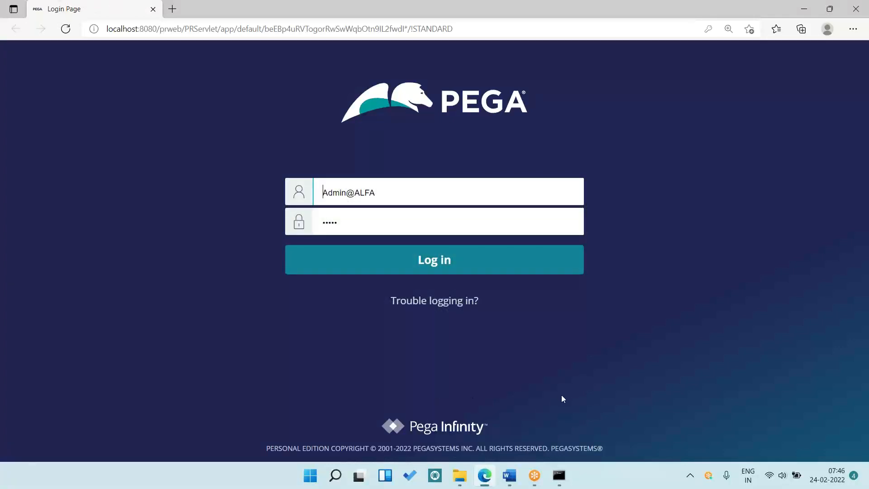
click(856, 9)
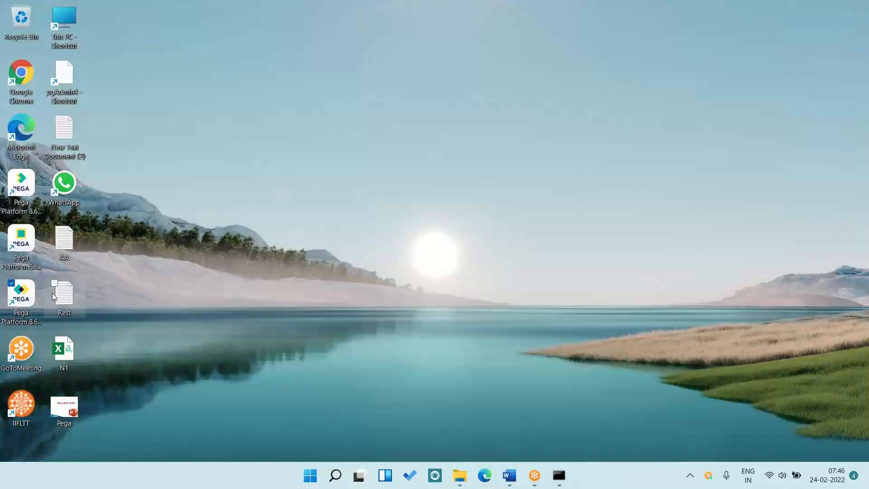
Step: Open the Pega login page from the desktop shortcut and log in with the saved administrator user name and password
double_click(19, 304)
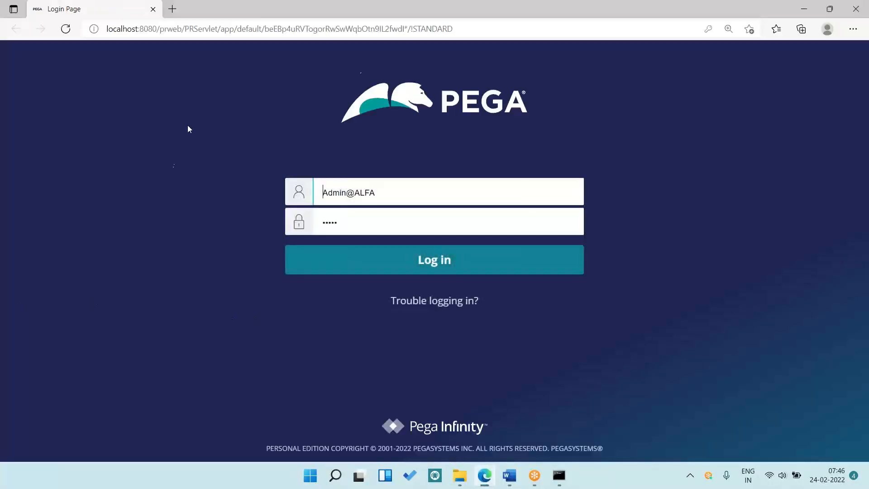
click(416, 195)
click(397, 254)
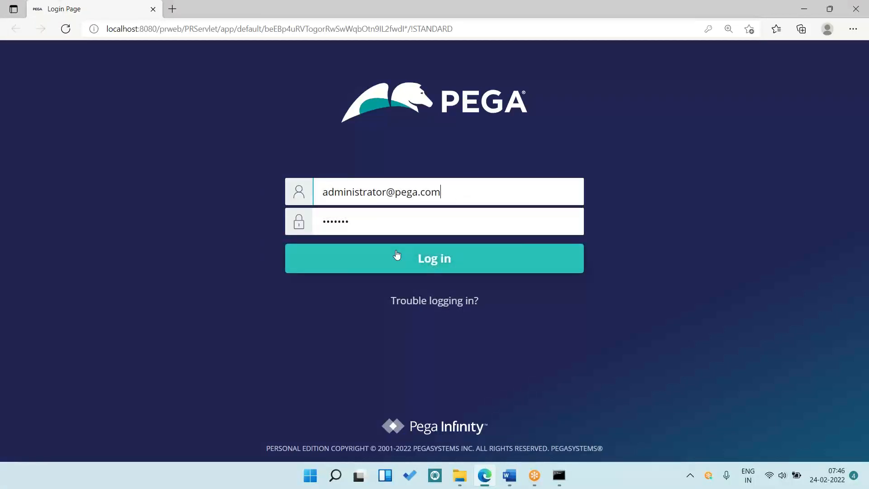
click(388, 259)
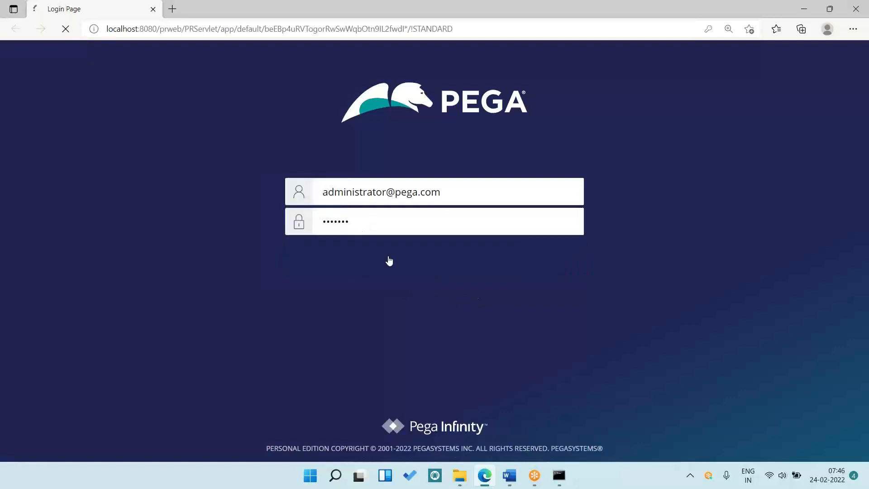